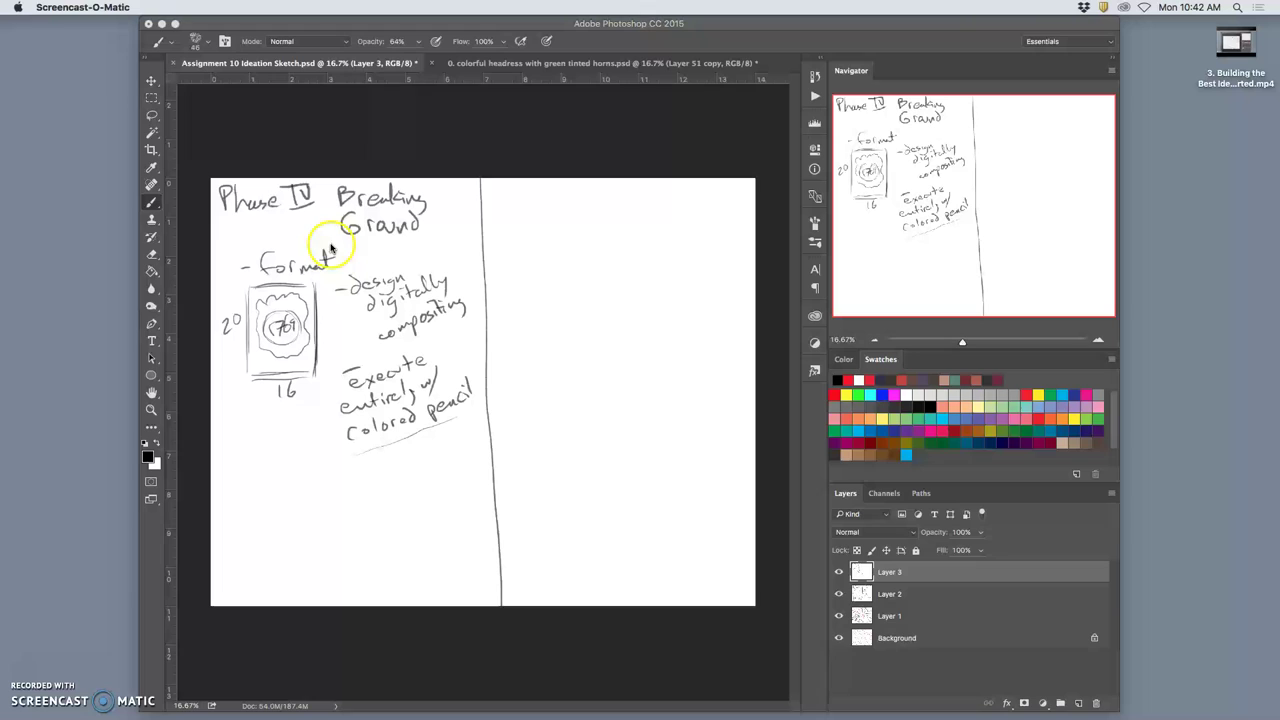
# - Bring Photoshop forward and switch to the '0. colorful headress with green tinted horns.psd' document
pyautogui.click(385, 248)
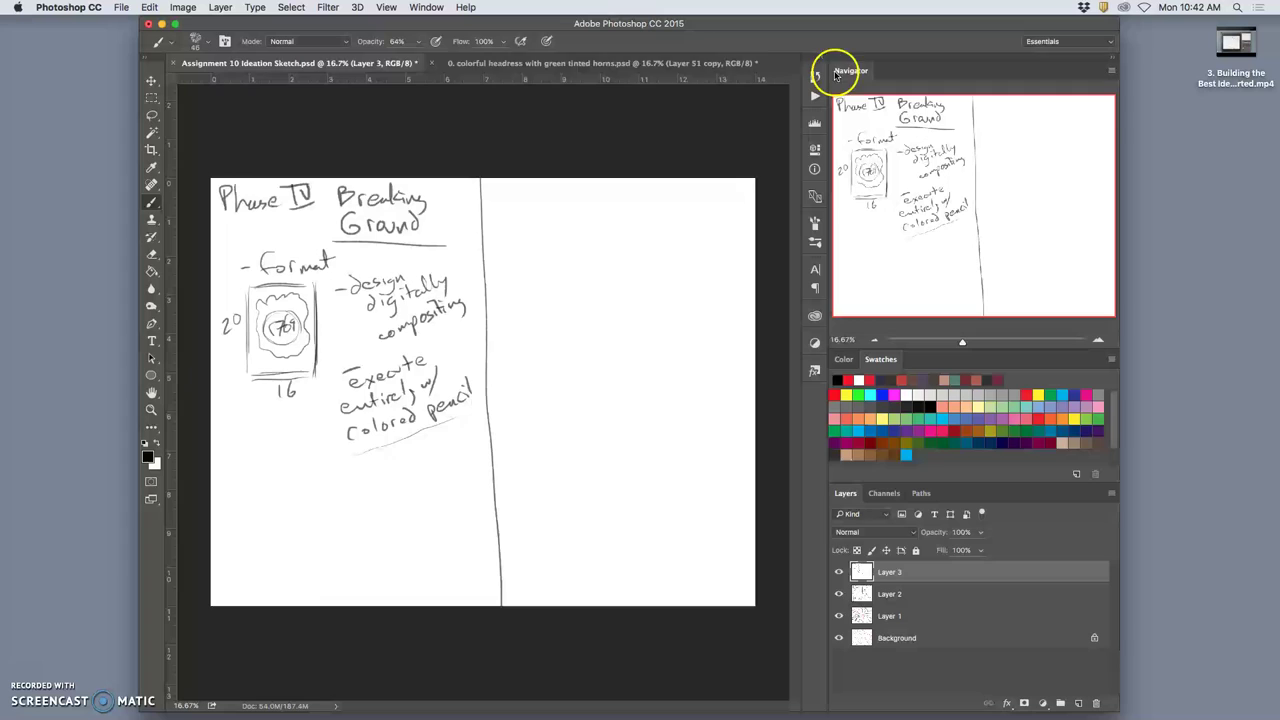
pyautogui.click(620, 64)
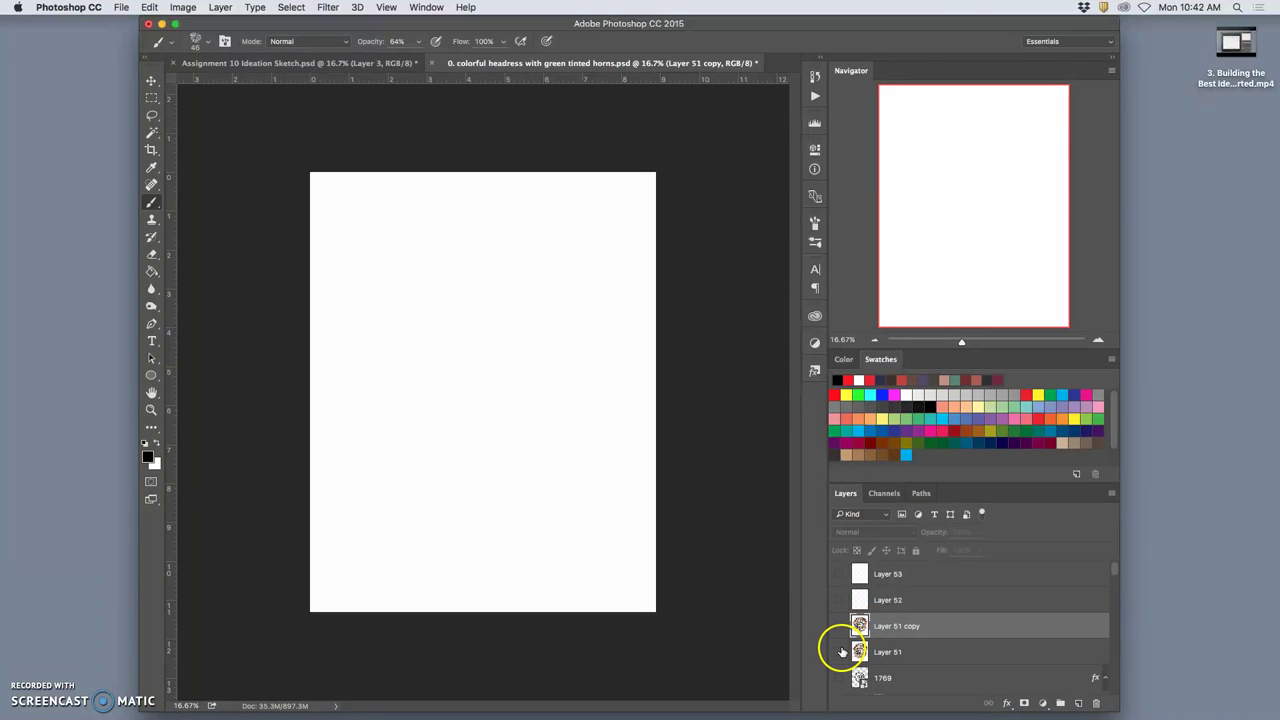
# - Turn on the '4. foundation' layer to show the colourful mushroom collage
pyautogui.click(840, 627)
pyautogui.click(840, 627)
pyautogui.scroll(-10, 860, 645)
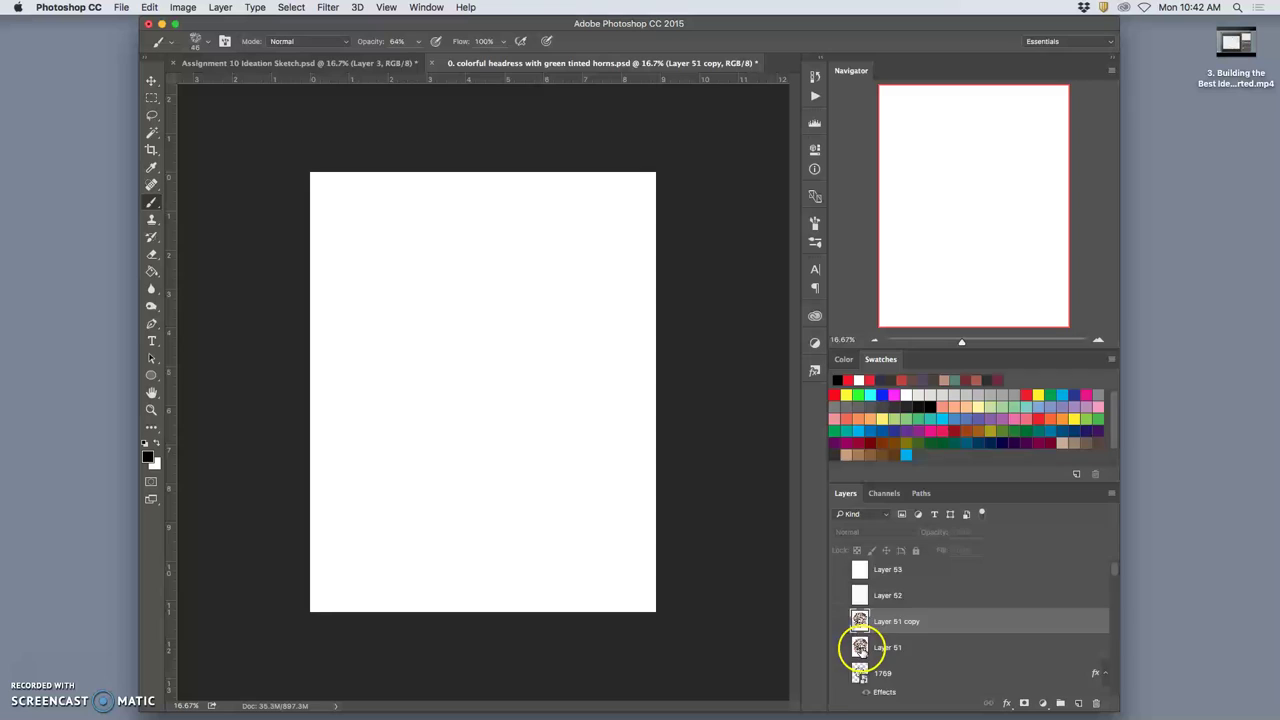
pyautogui.click(838, 630)
pyautogui.click(712, 549)
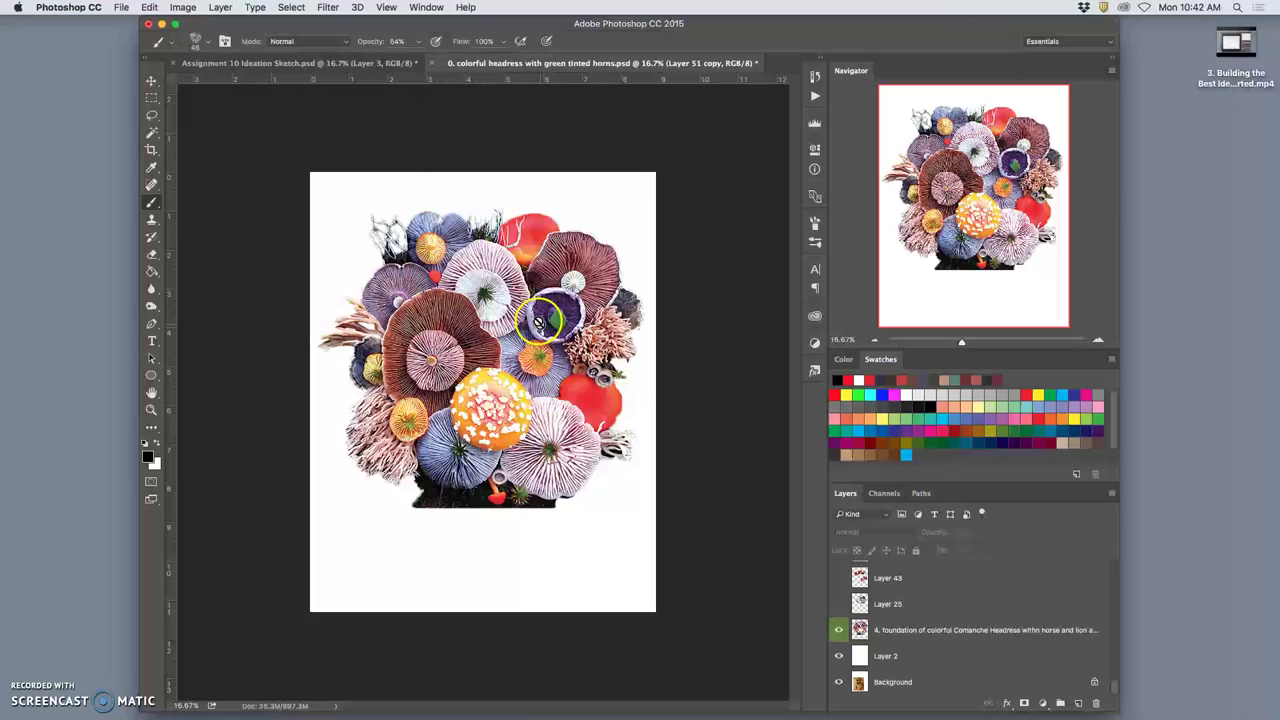
# - Zoom to 50% and pan around the mushroom collage to inspect it
pyautogui.press('super+equal')
pyautogui.press('super+equal')
pyautogui.press('super+equal')
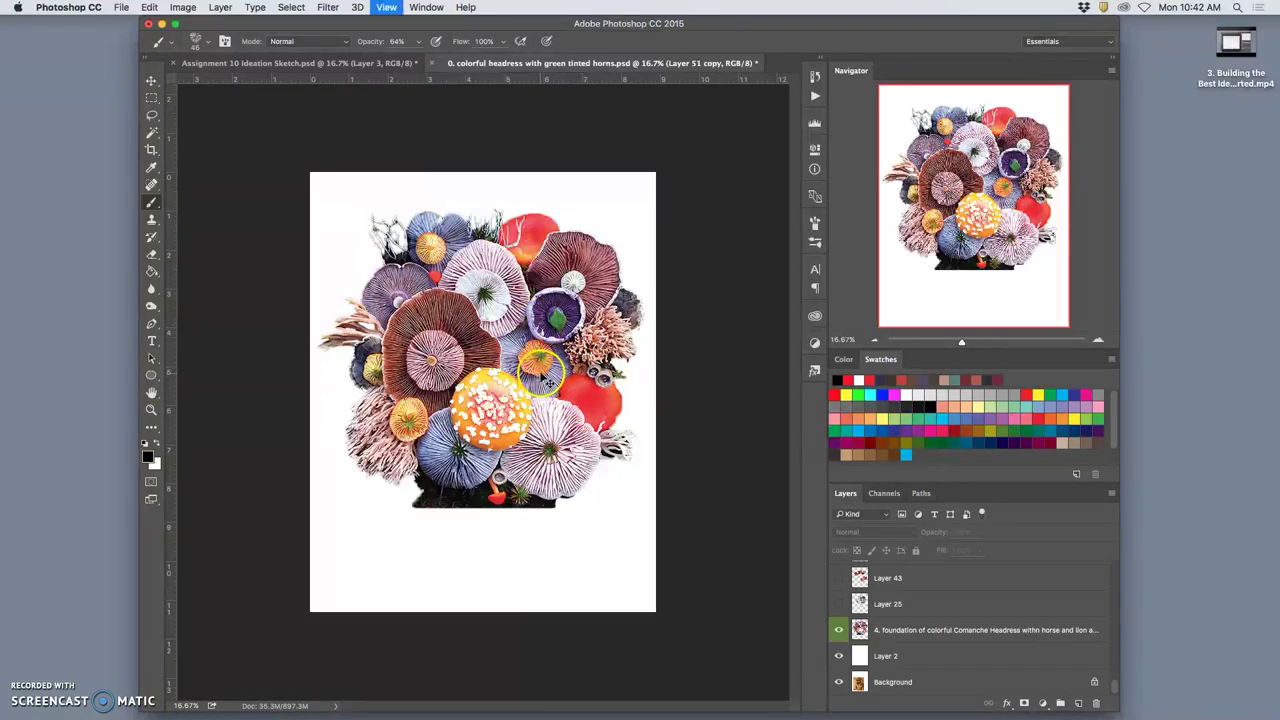
pyautogui.hscroll(-3, 480, 375)
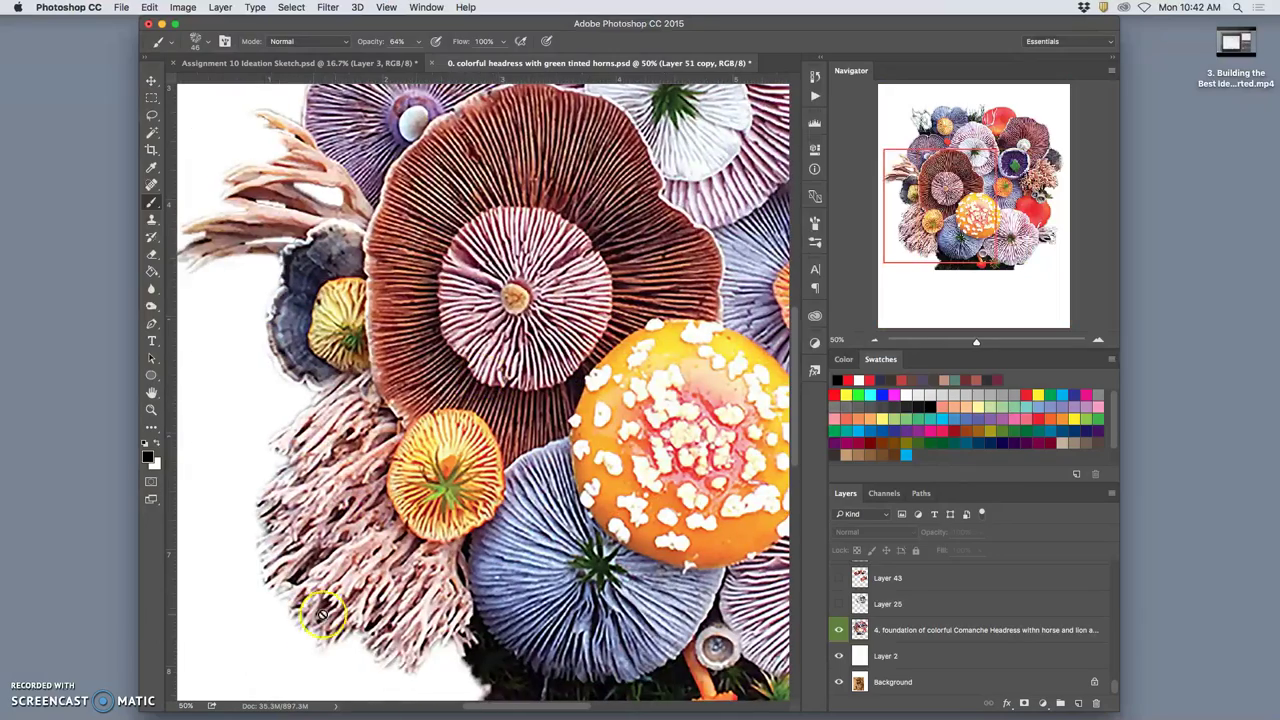
pyautogui.scroll(5, 365, 593)
pyautogui.hscroll(5, 500, 505)
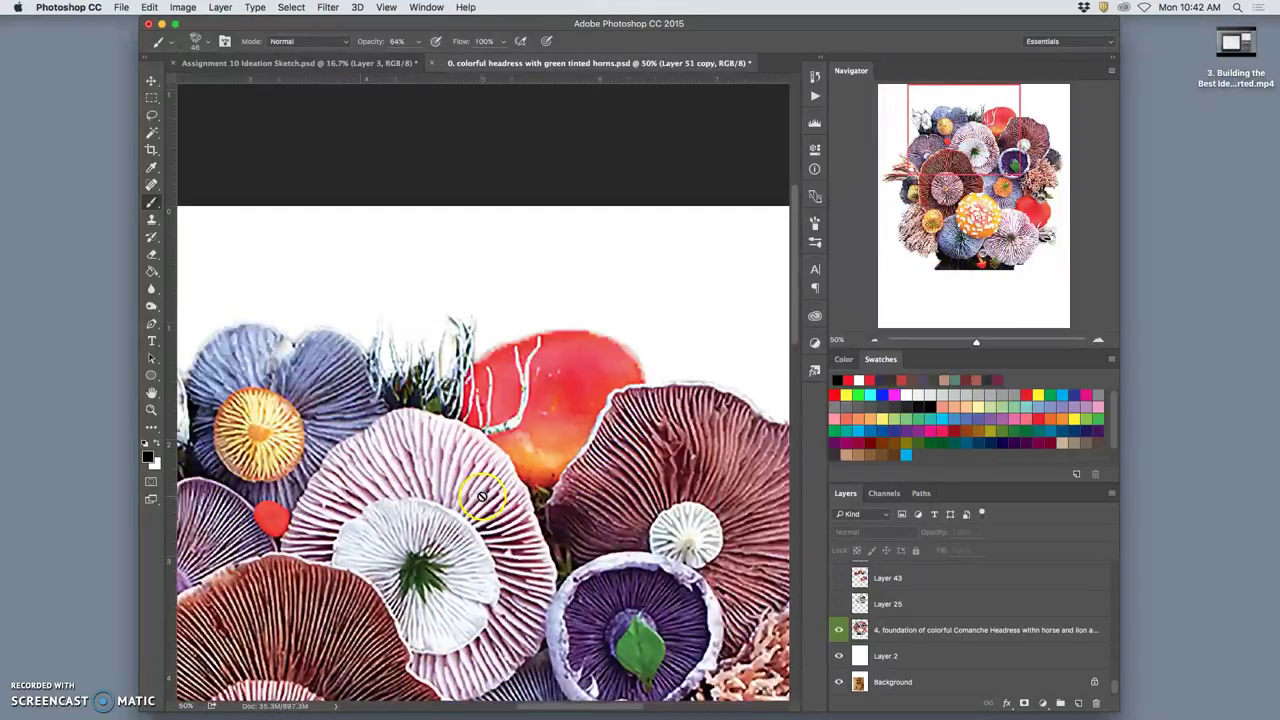
pyautogui.scroll(-5, 501, 505)
pyautogui.scroll(-4, 714, 488)
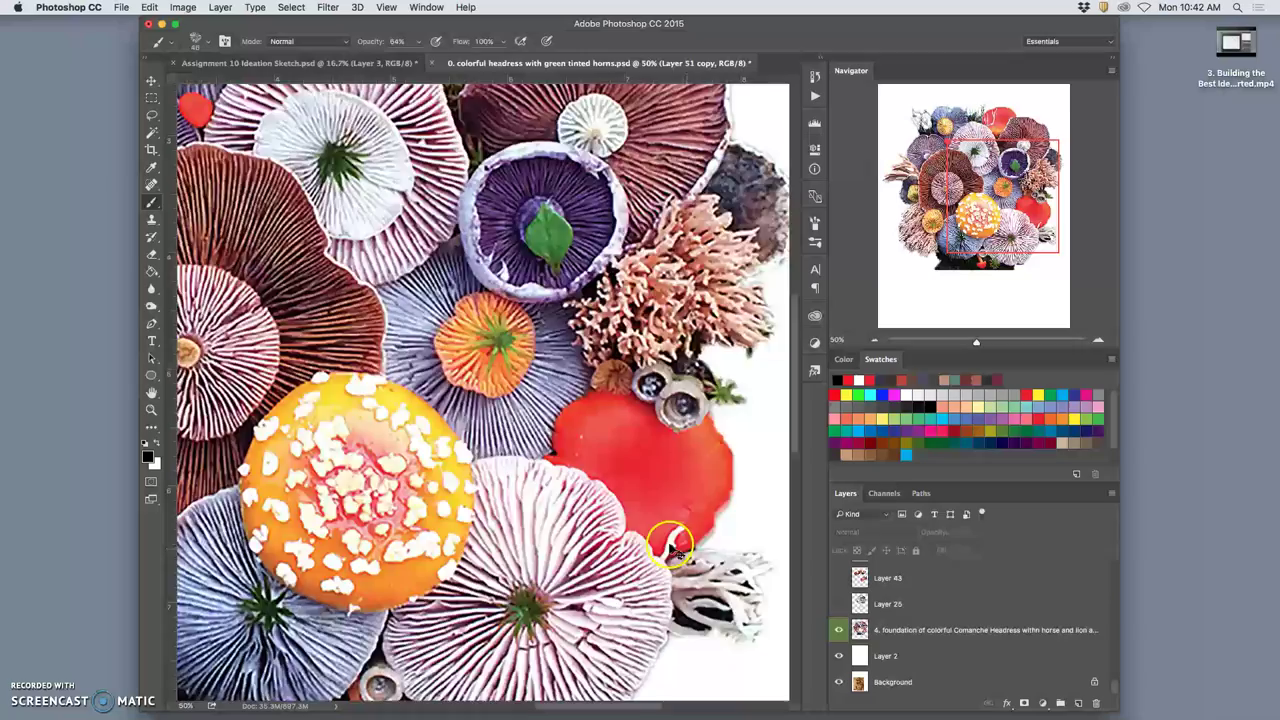
pyautogui.scroll(-3, 640, 520)
pyautogui.scroll(5, 546, 468)
pyautogui.scroll(-9, 546, 466)
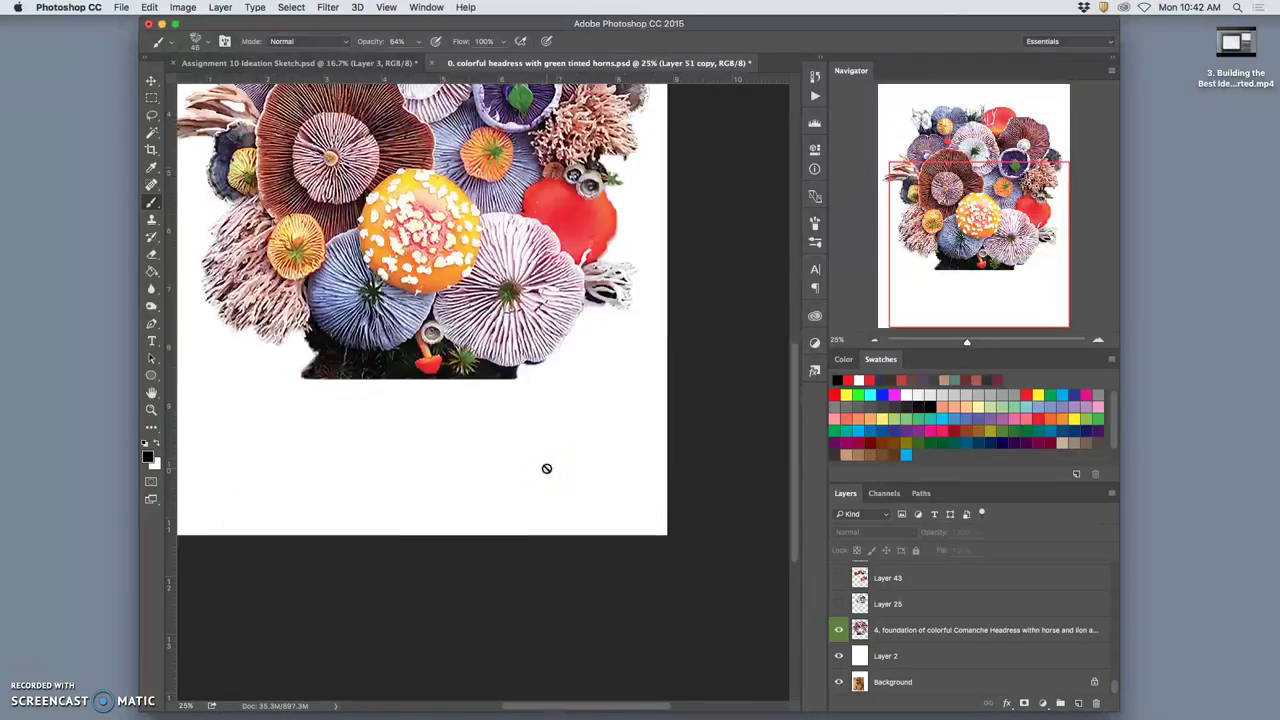
pyautogui.scroll(8, 546, 466)
pyautogui.scroll(-6, 546, 466)
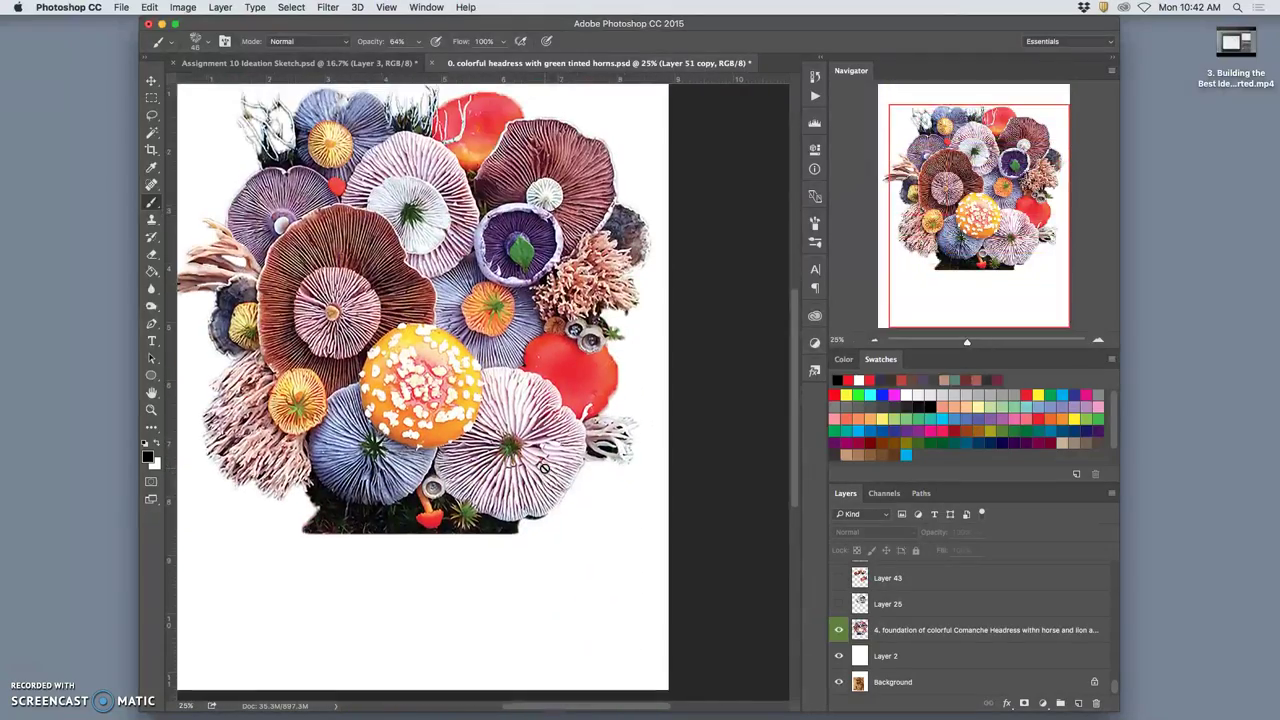
pyautogui.scroll(1, 546, 468)
pyautogui.scroll(1, 545, 468)
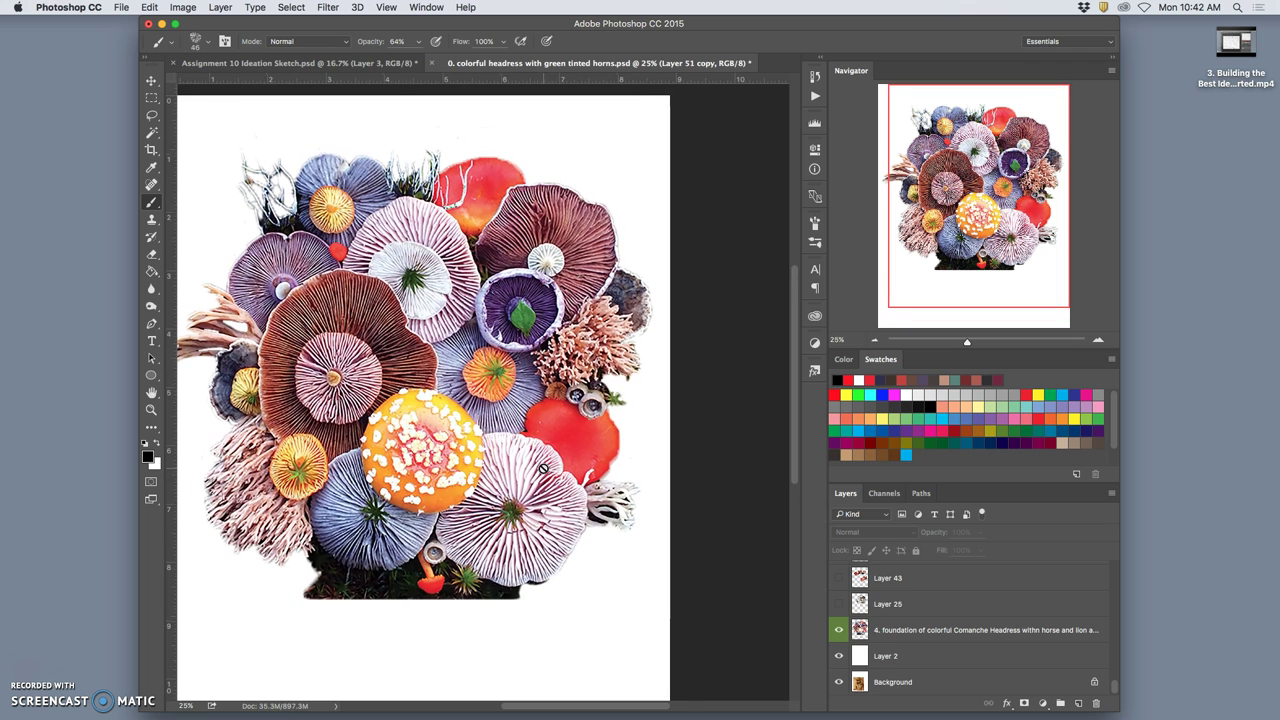
pyautogui.hscroll(-2, 543, 468)
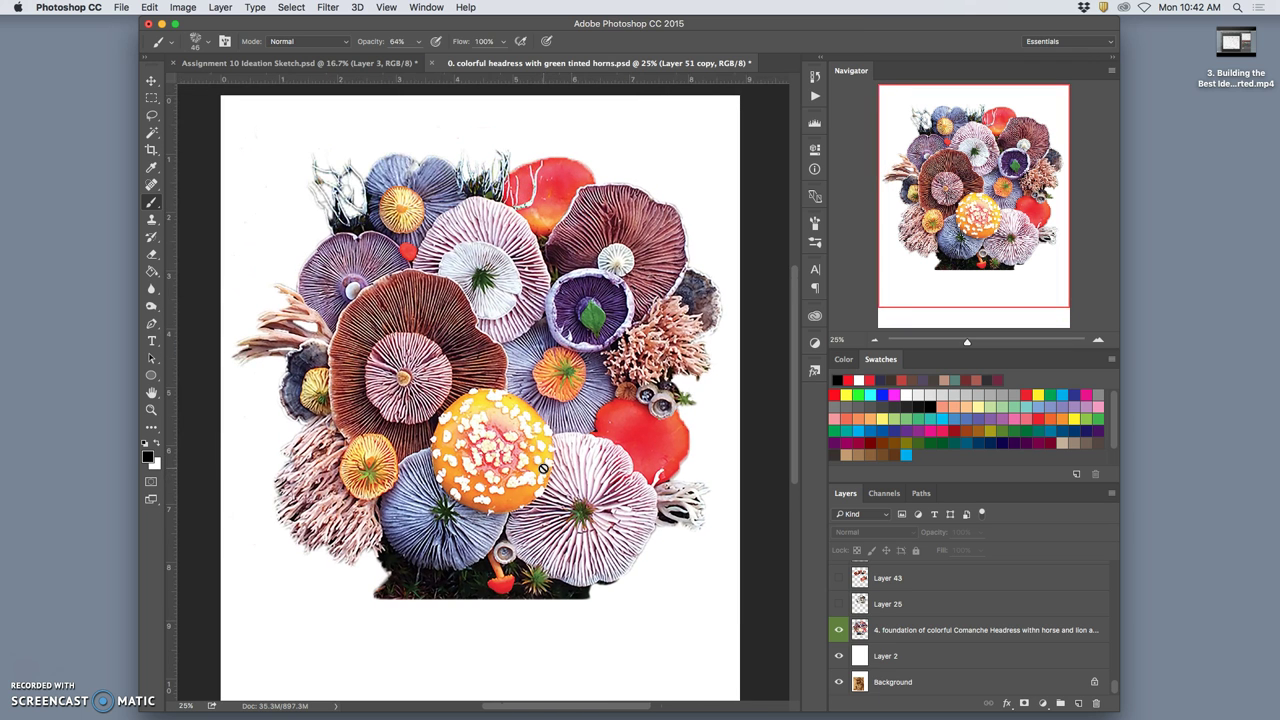
# - Make Layer 25 visible so the white horse and lion overlay the collage
pyautogui.scroll(1, 543, 468)
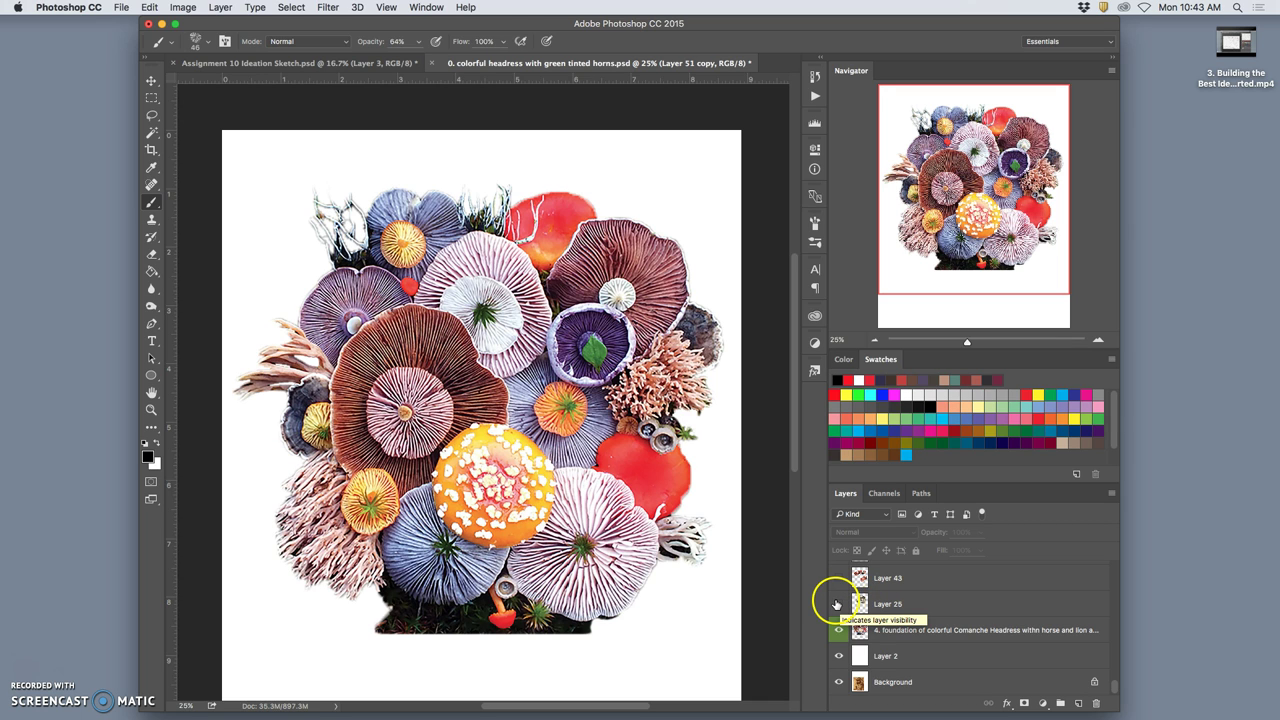
pyautogui.click(838, 604)
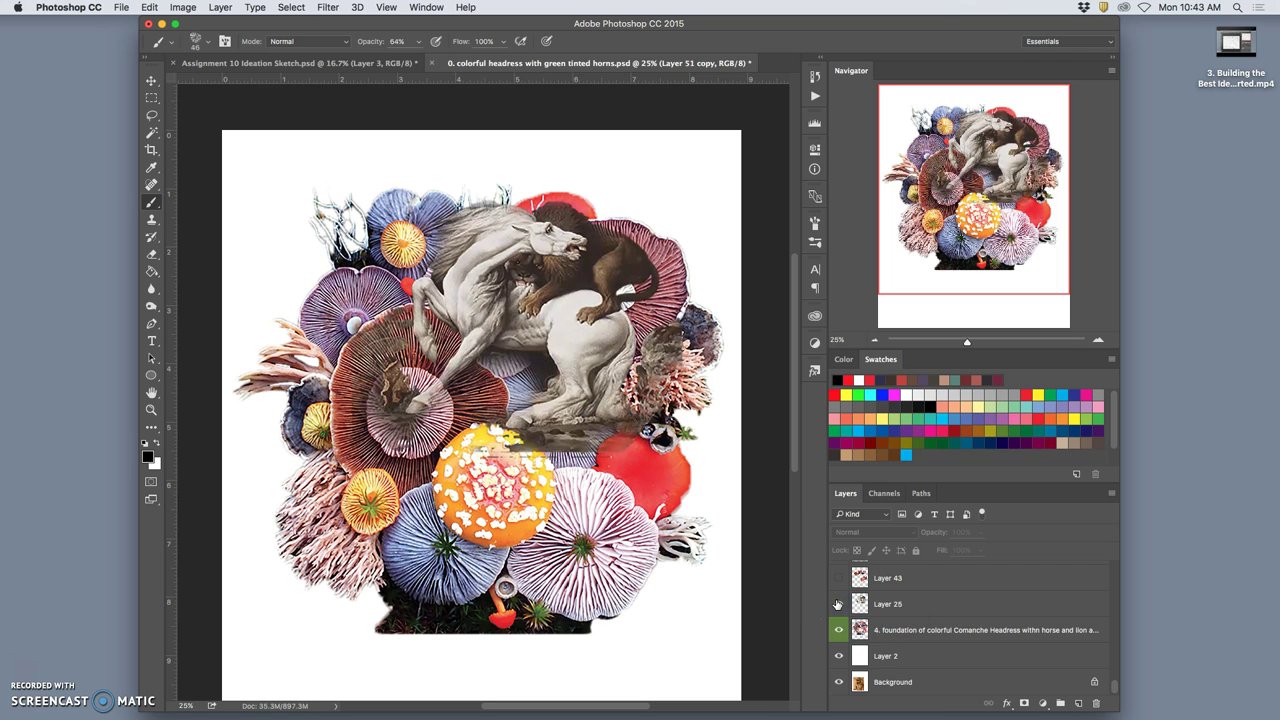
pyautogui.moveTo(958, 715)
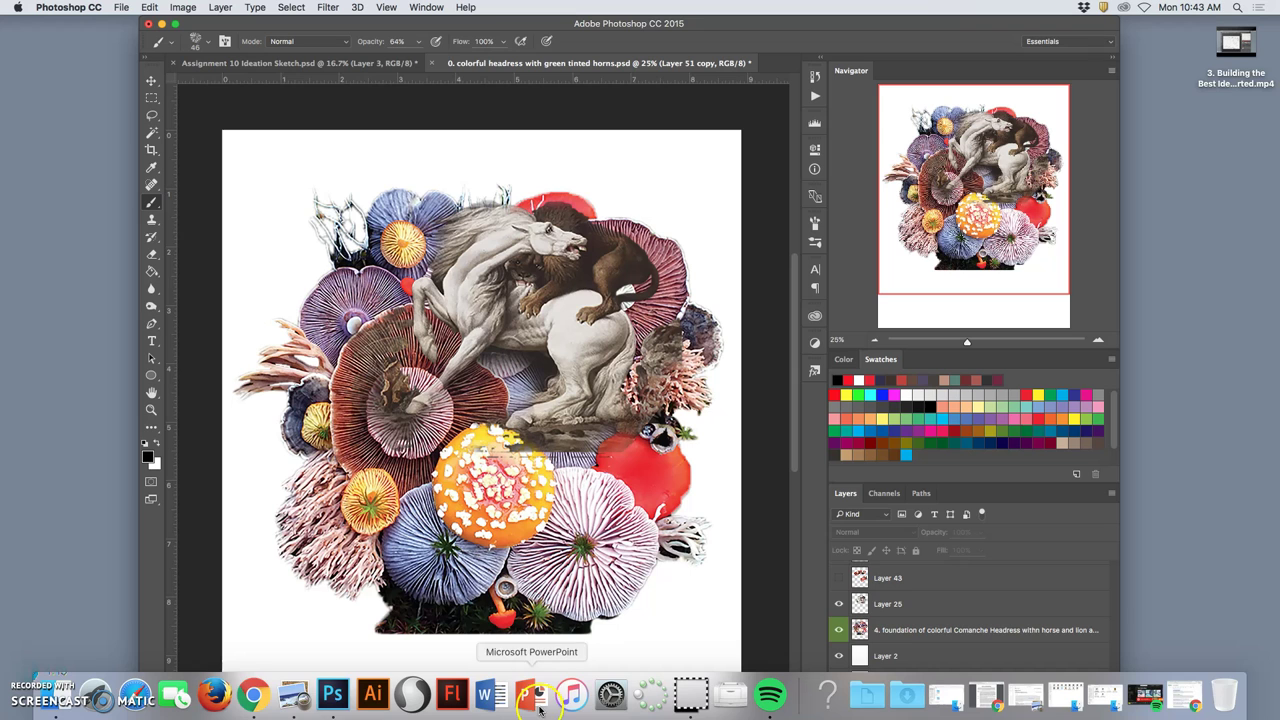
# - In a new browser tab, search Google Images for 'george stubbs'
pyautogui.click(252, 697)
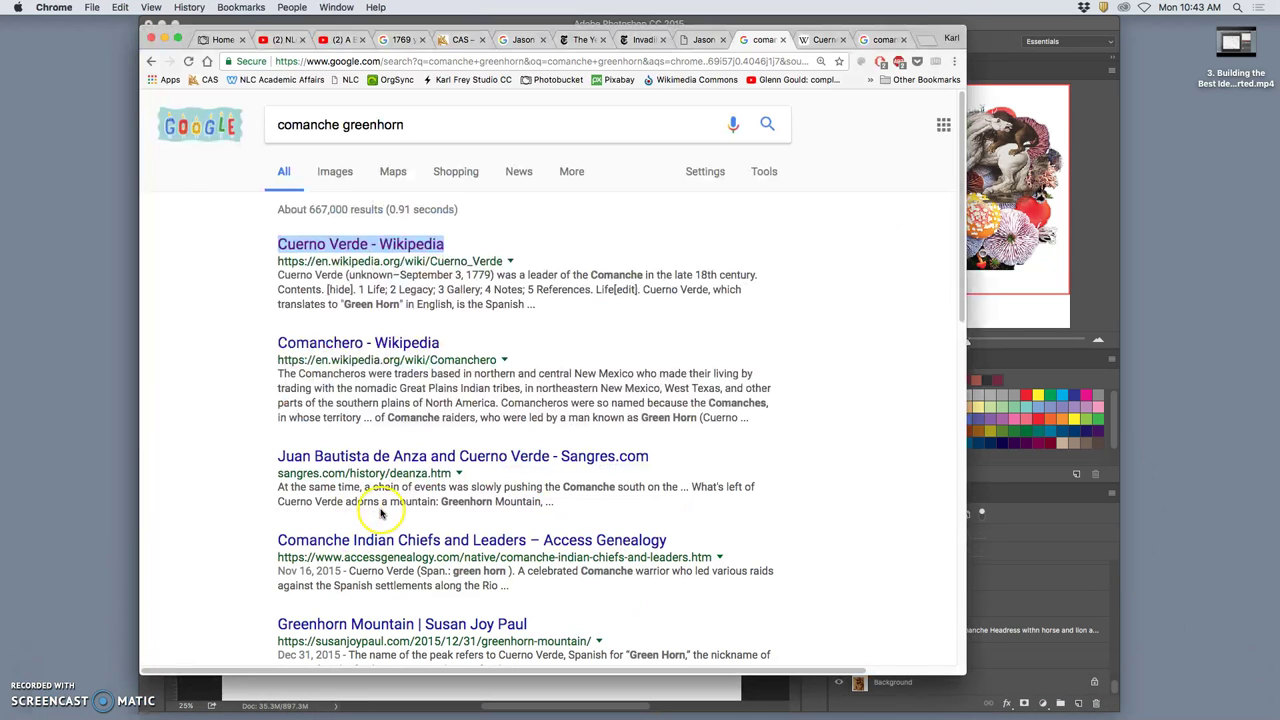
pyautogui.click(920, 40)
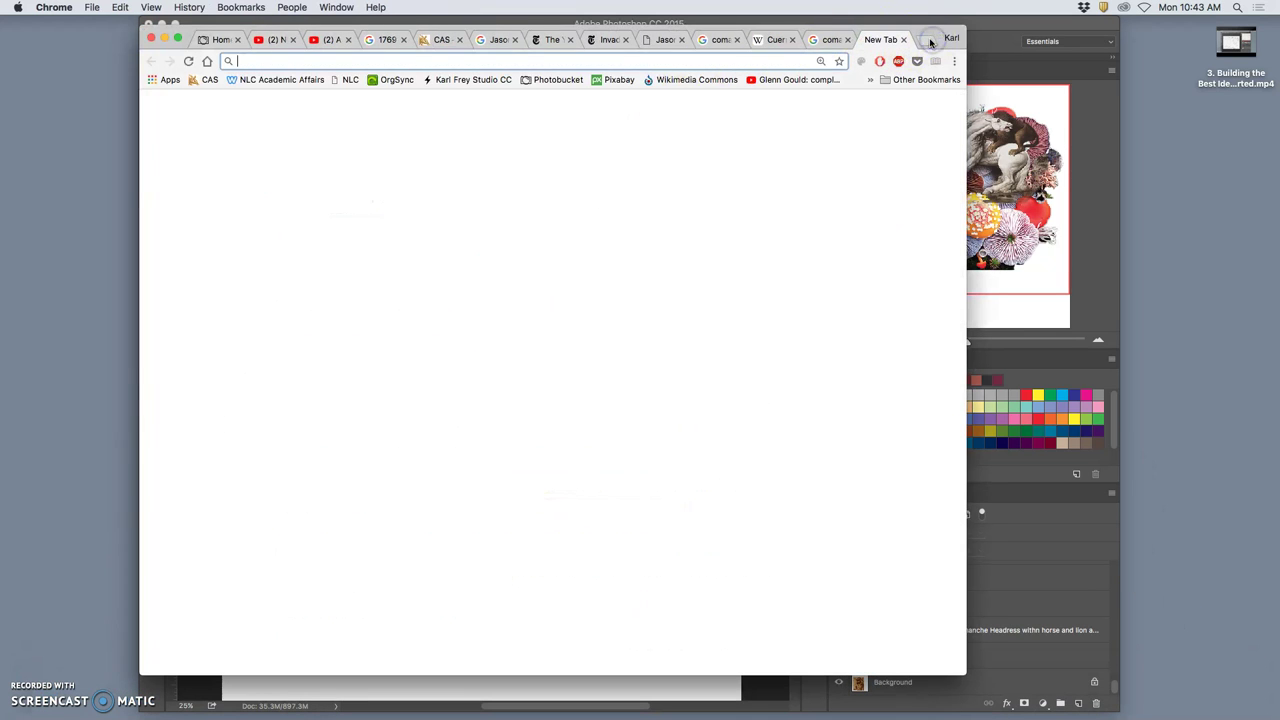
pyautogui.write('geo')
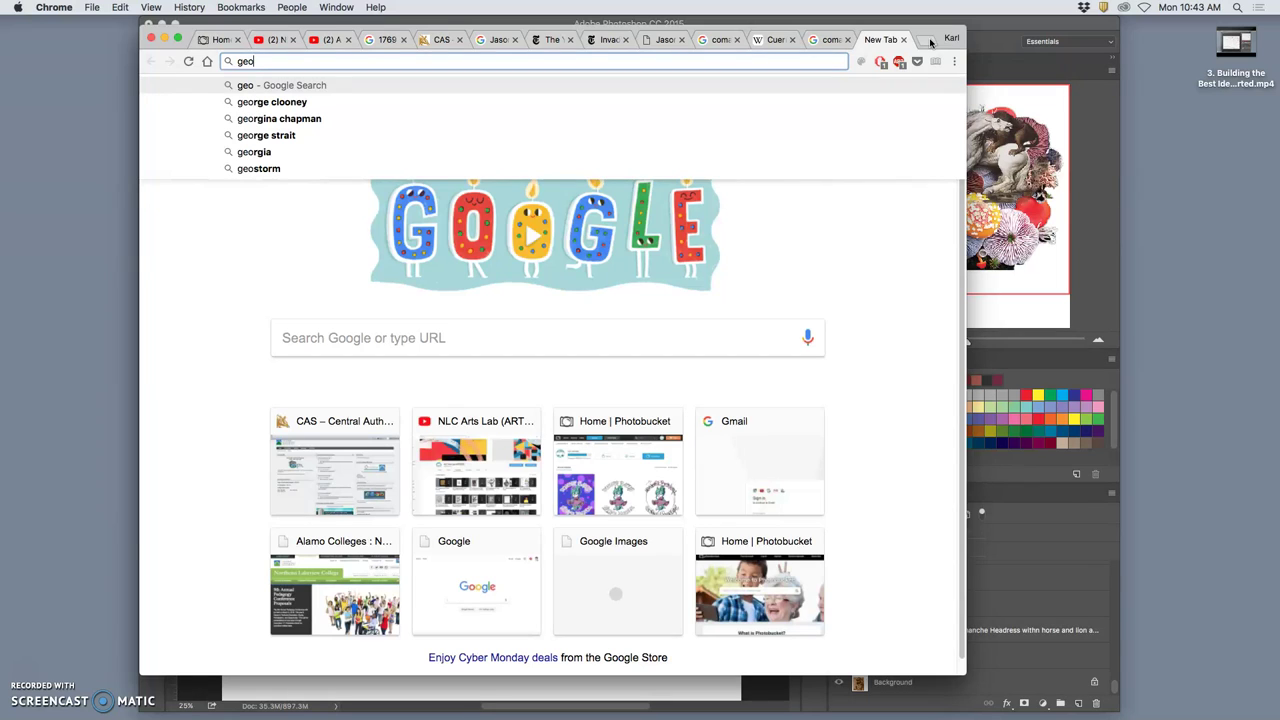
pyautogui.write('rge stu')
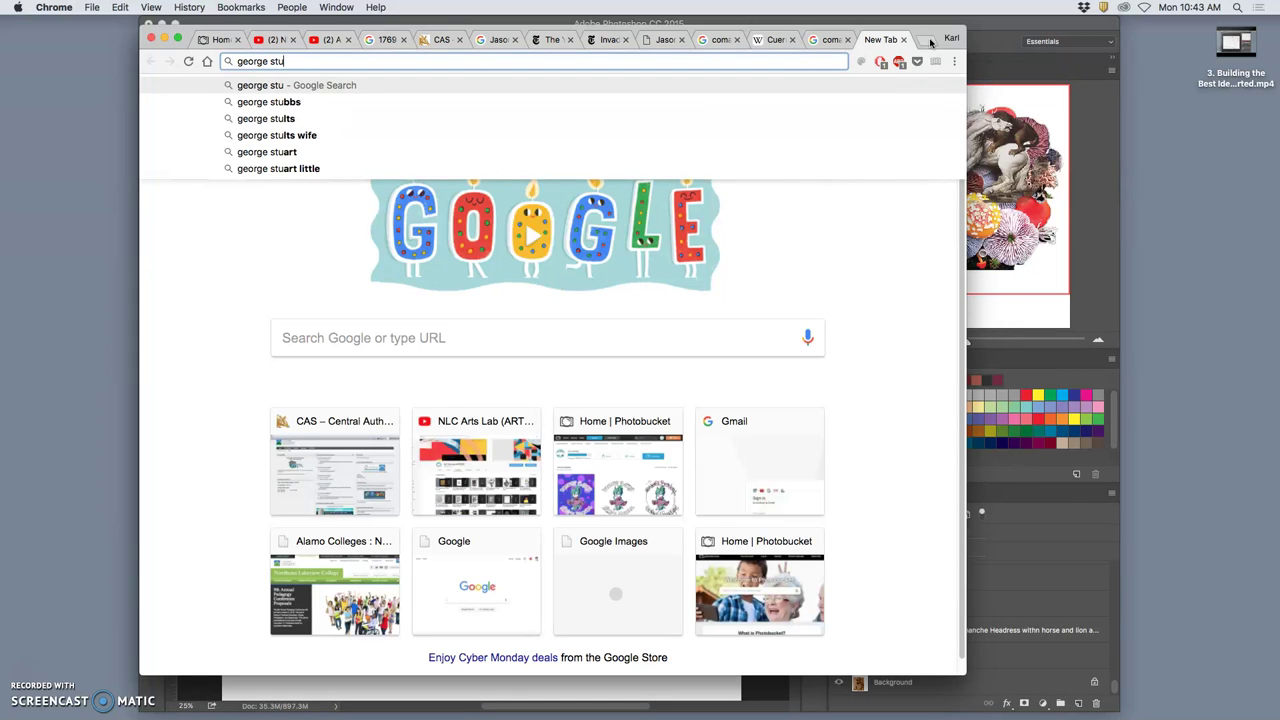
pyautogui.write('bbs')
pyautogui.press('Return')
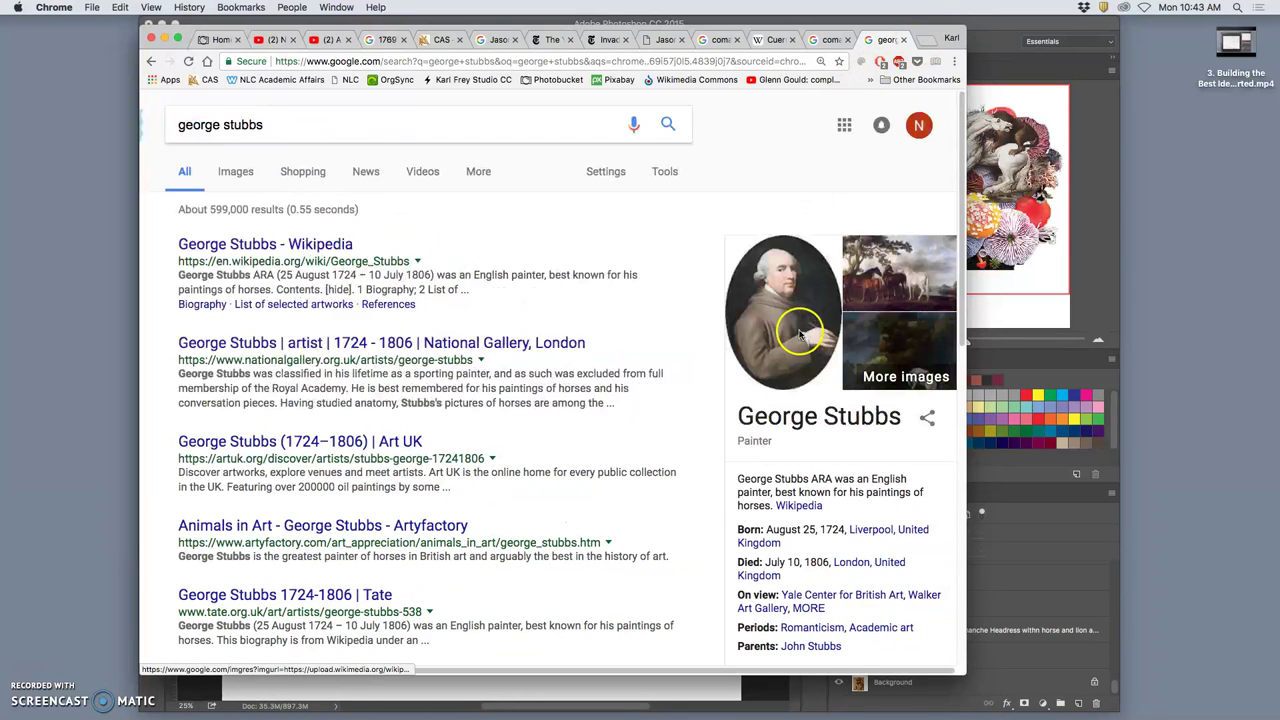
pyautogui.click(896, 380)
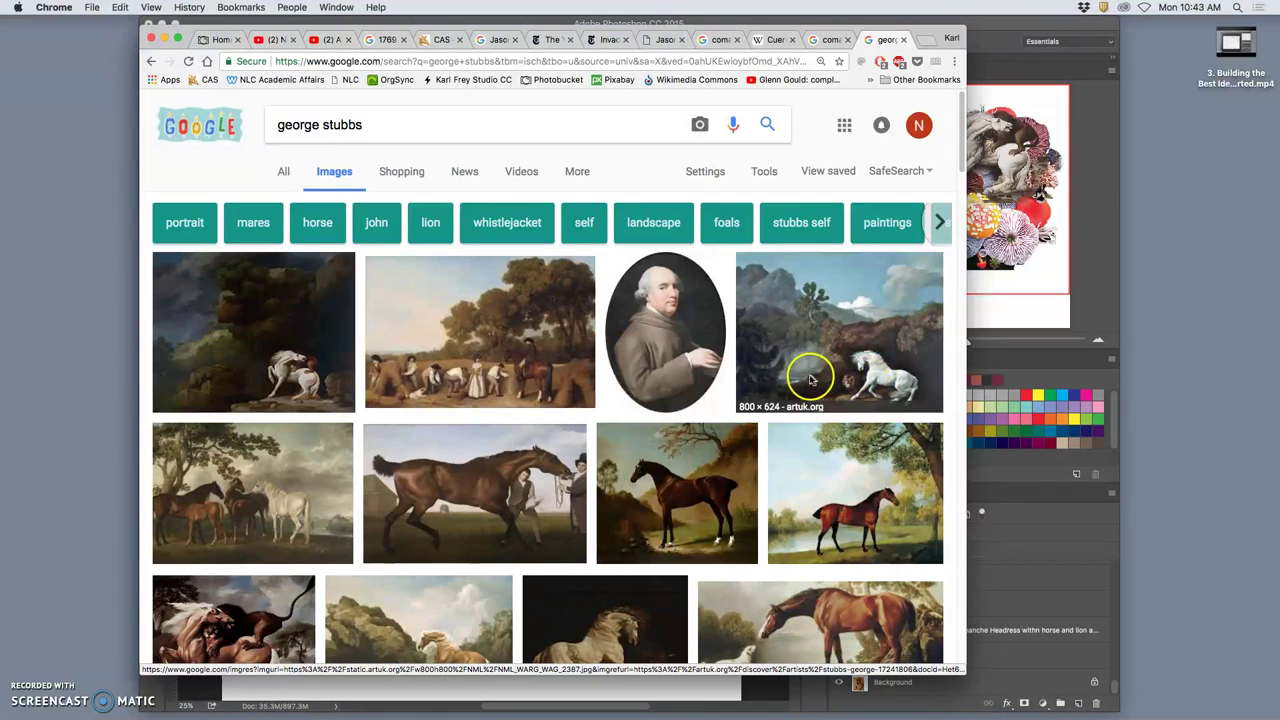
# - Preview the horse-attacked-by-lion painting at full size, then return to the results
pyautogui.scroll(-2, 790, 380)
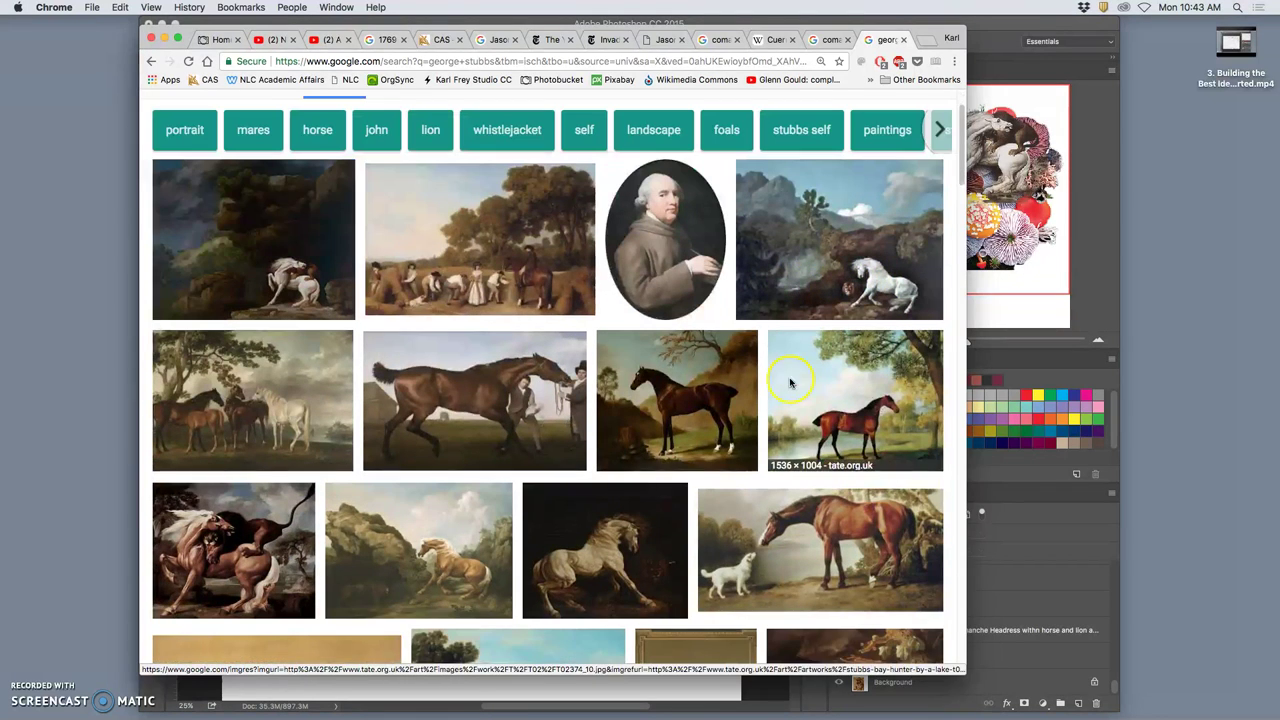
pyautogui.click(298, 283)
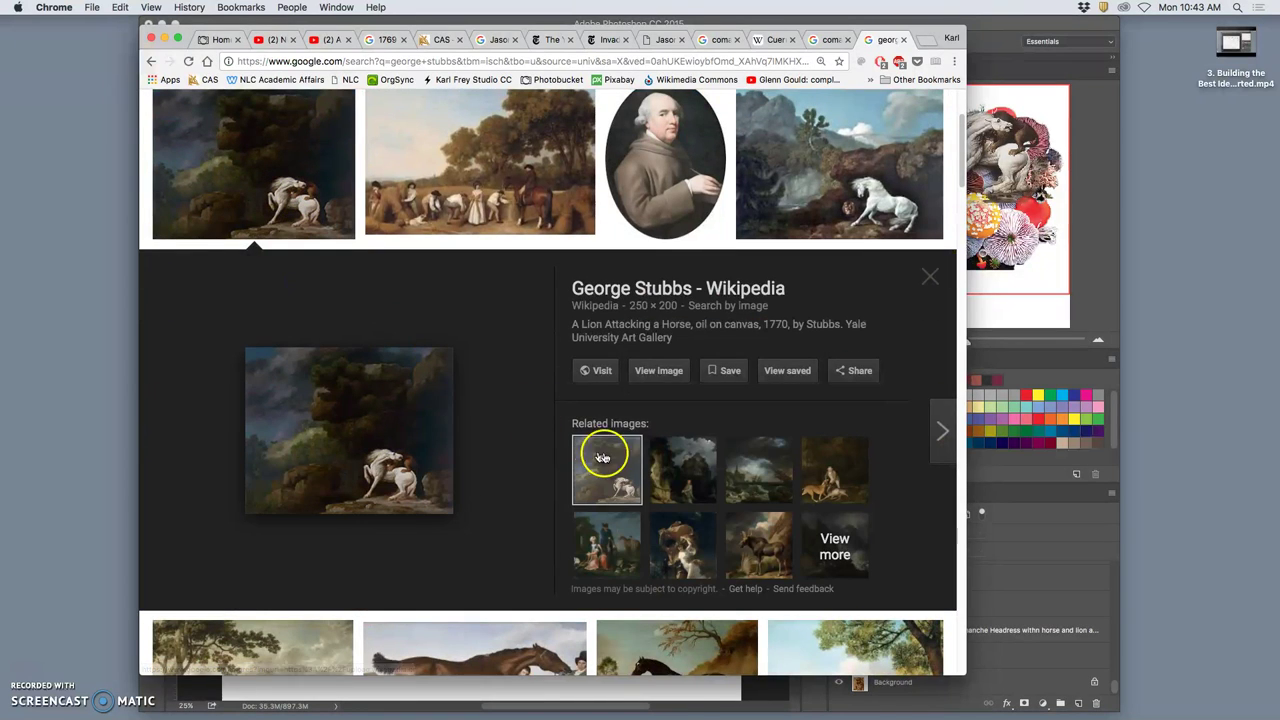
pyautogui.click(668, 372)
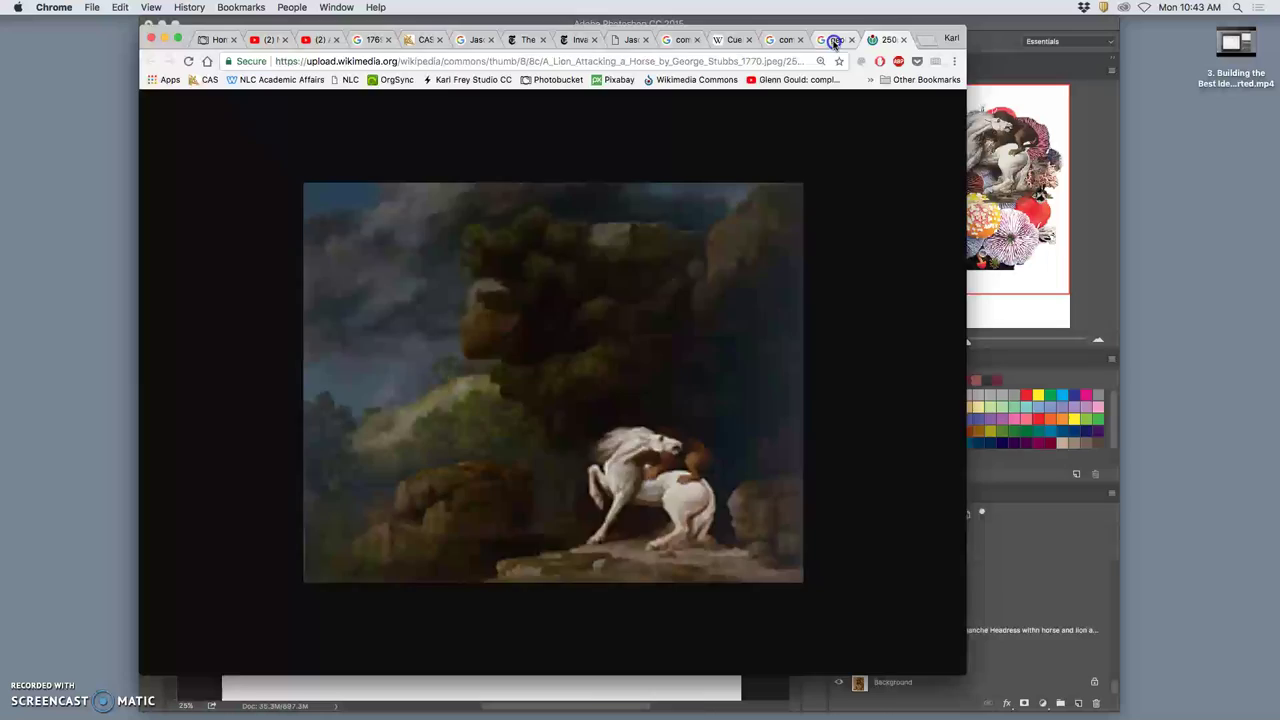
pyautogui.click(818, 40)
# - Open the painting's source page on Artcyclopedia from its image preview
pyautogui.scroll(-5, 520, 395)
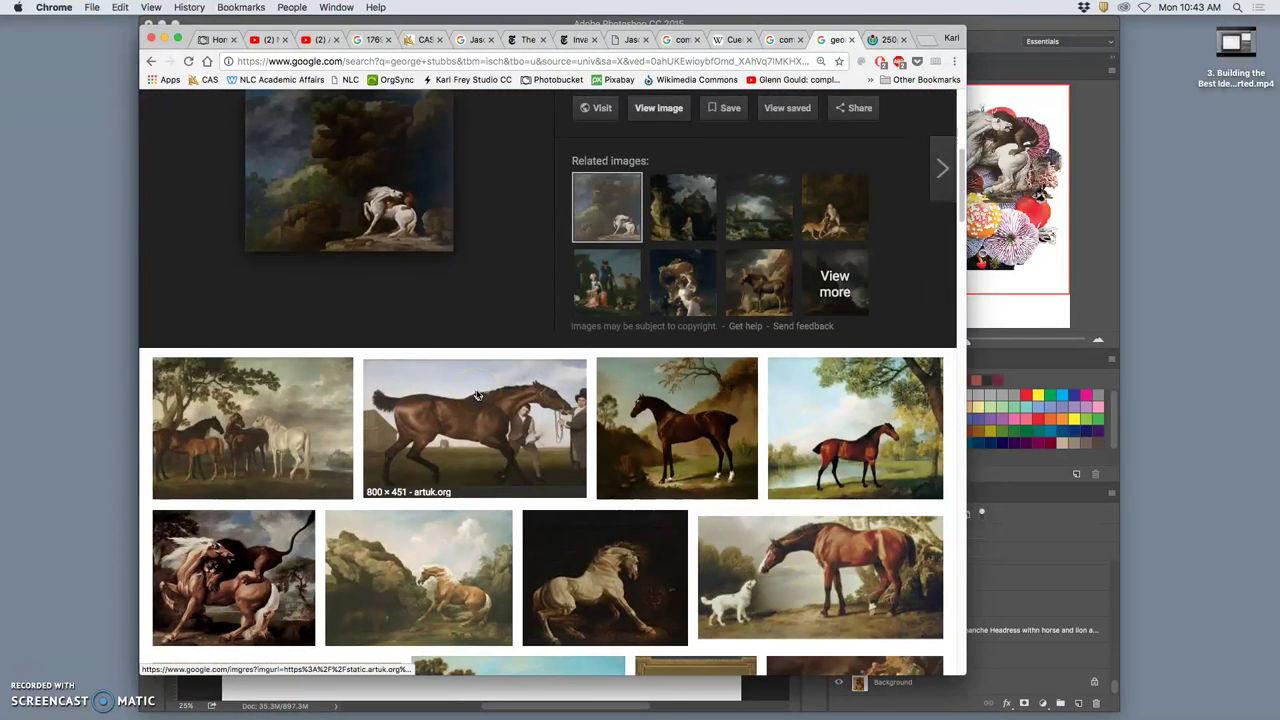
pyautogui.scroll(-5, 477, 395)
pyautogui.click(245, 272)
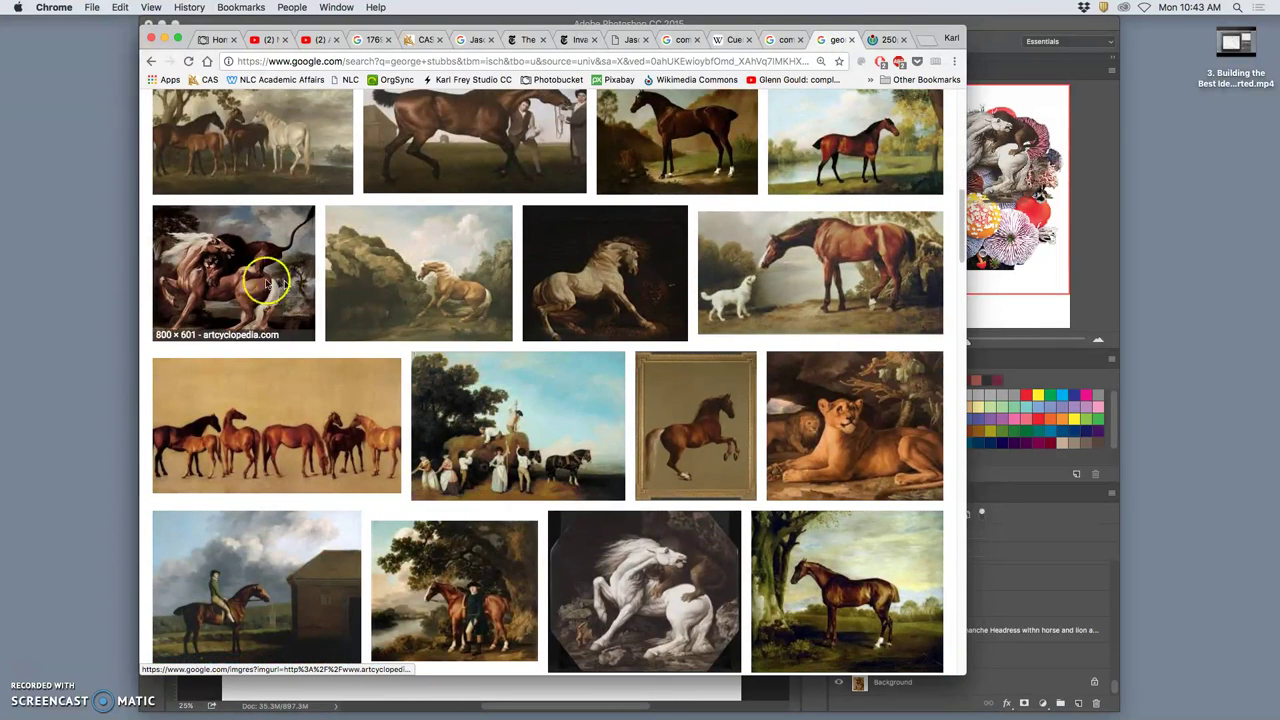
pyautogui.click(343, 378)
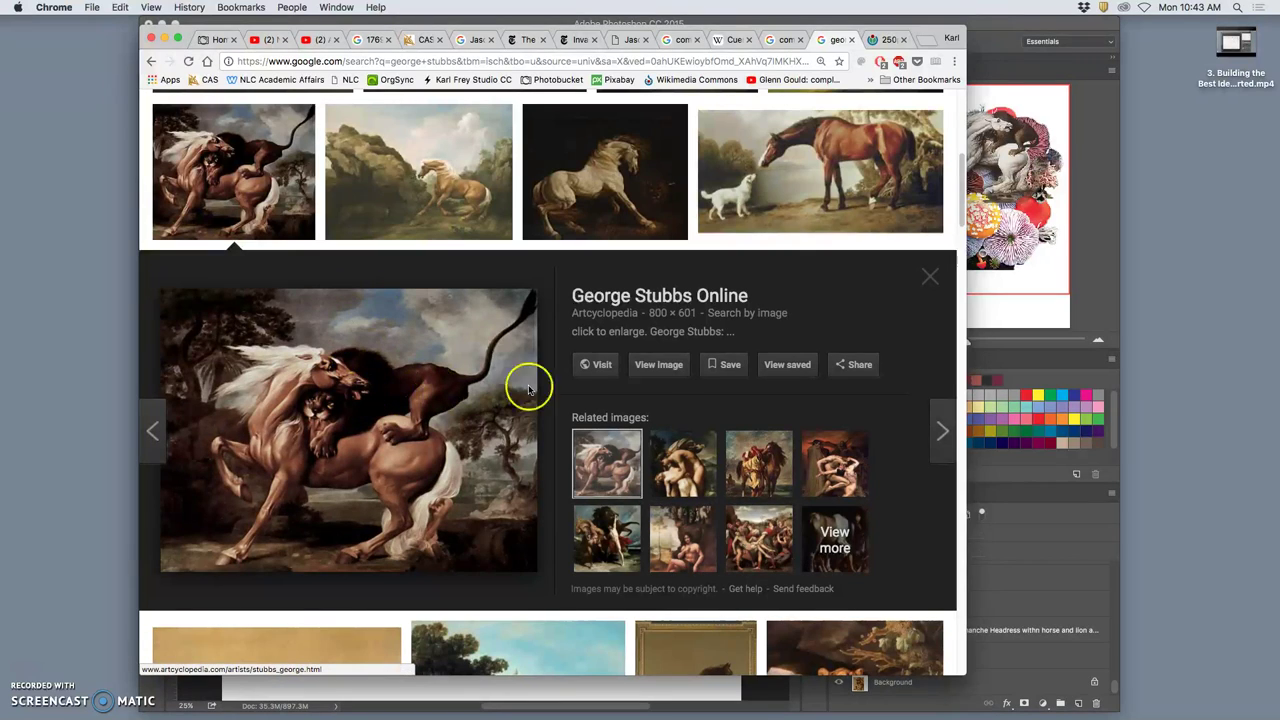
pyautogui.click(645, 365)
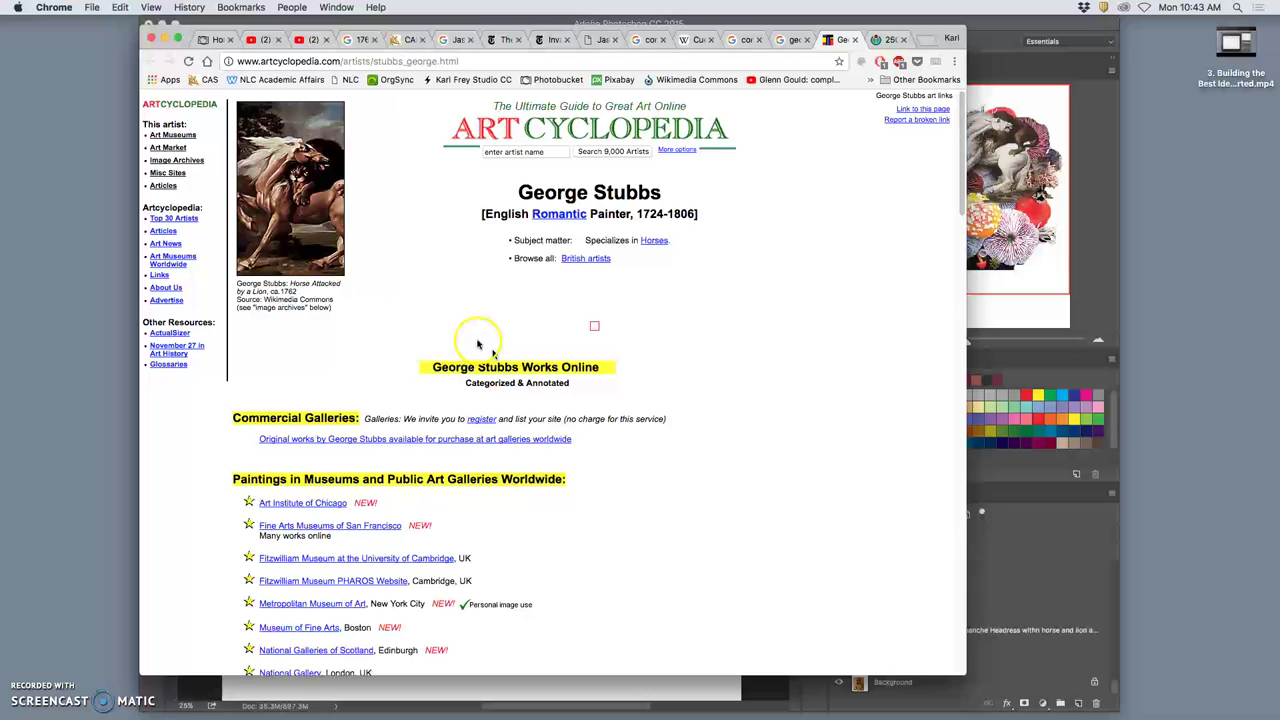
# - View the Stubbs painting enlarged, close the Artcyclopedia tab, and return to Photoshop
pyautogui.click(289, 209)
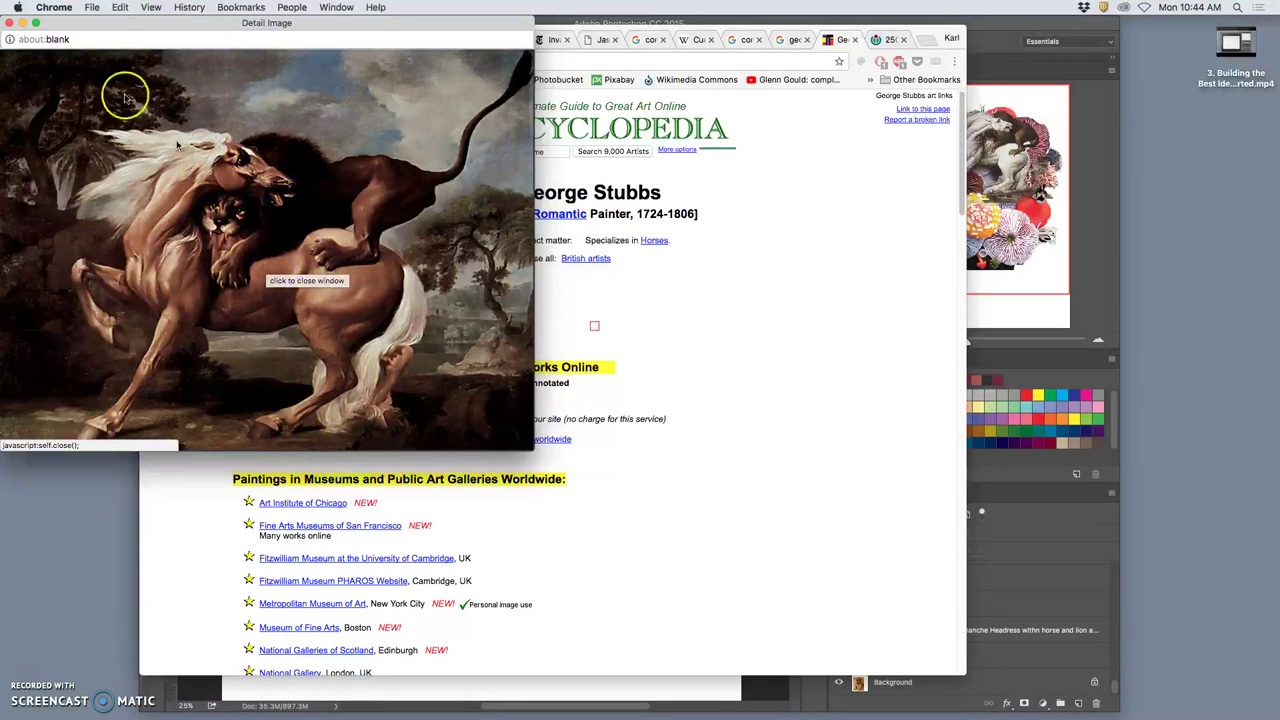
pyautogui.click(10, 23)
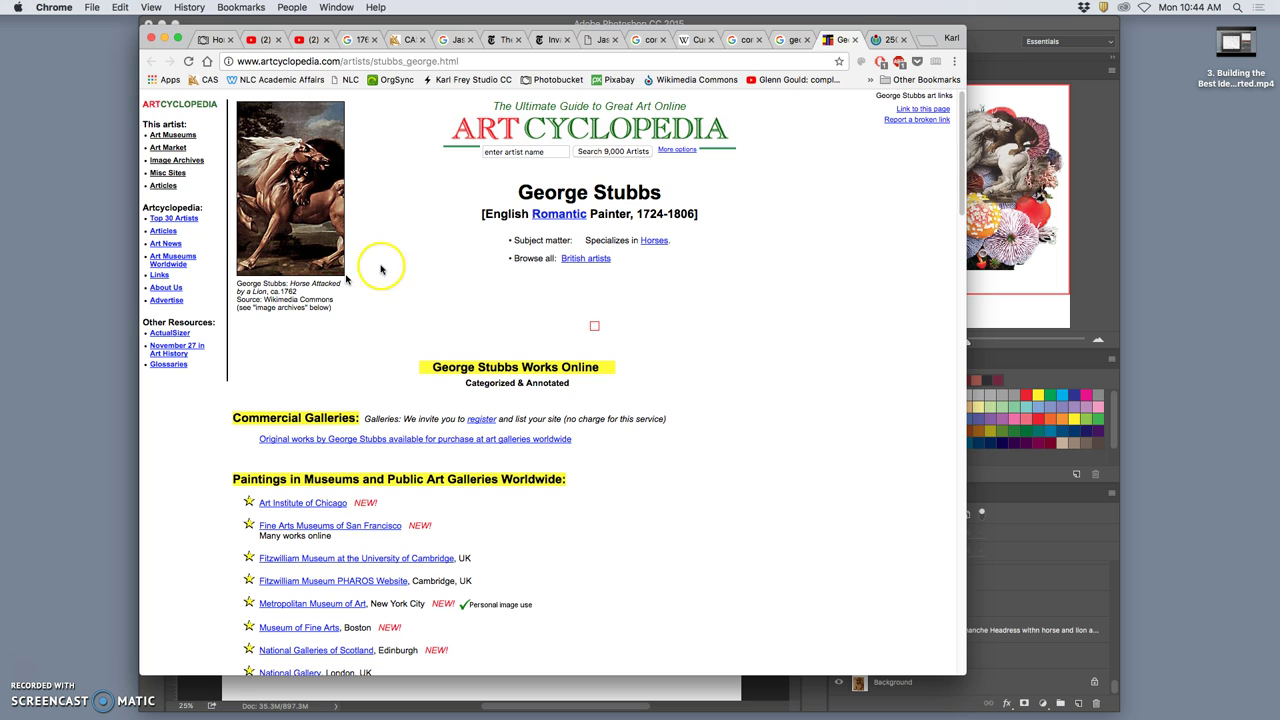
pyautogui.click(855, 39)
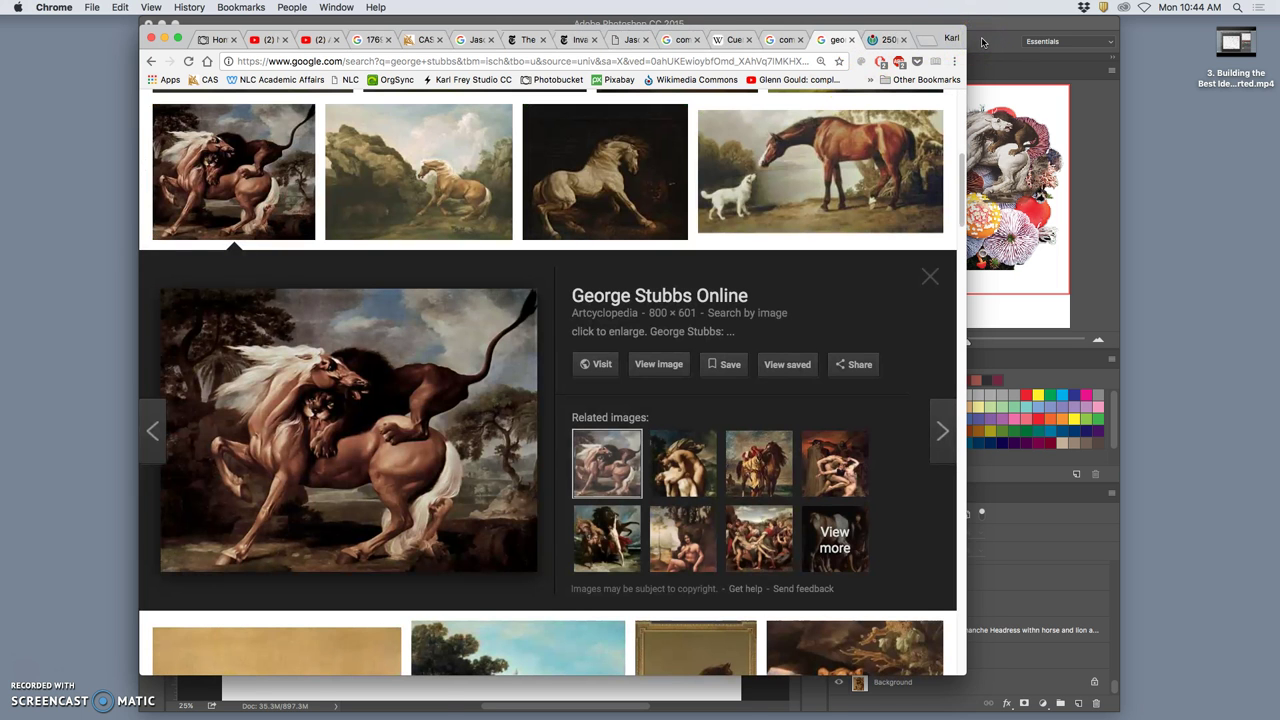
pyautogui.click(982, 41)
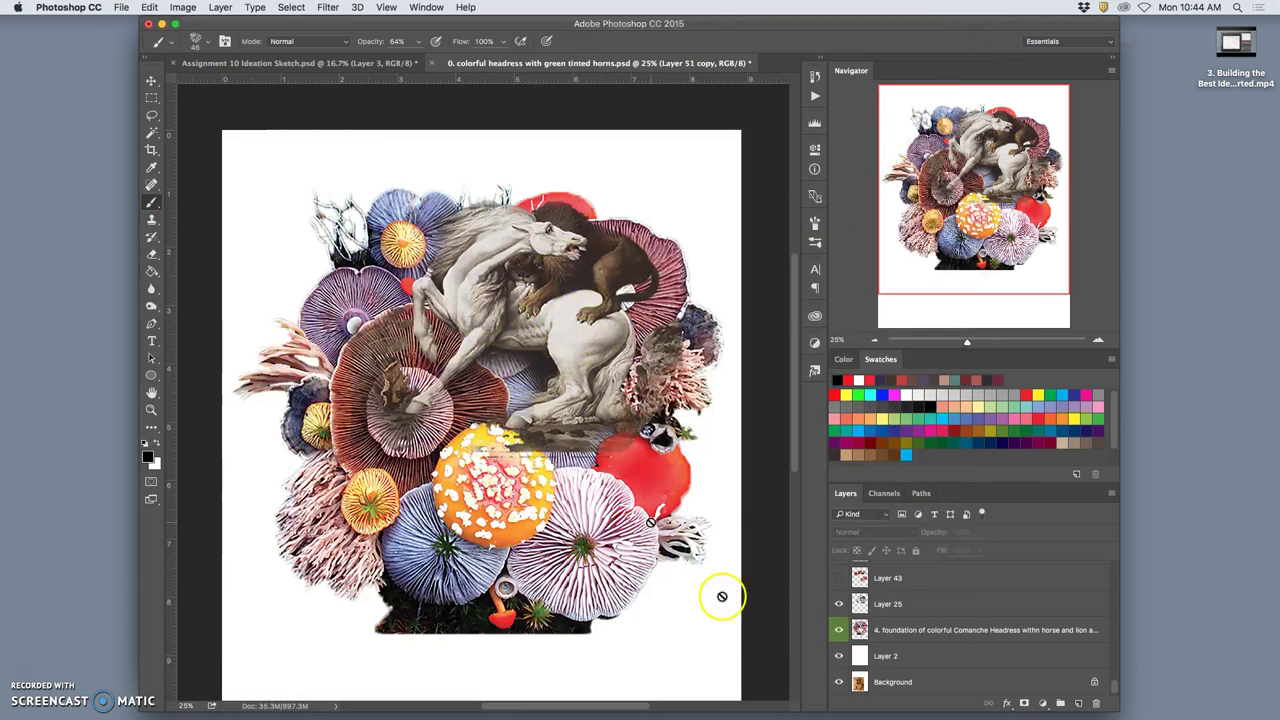
# - Compare Layer 25 off and on, show Layer 43's BLAM graphics, and paint back the cannon
pyautogui.click(838, 604)
pyautogui.click(838, 604)
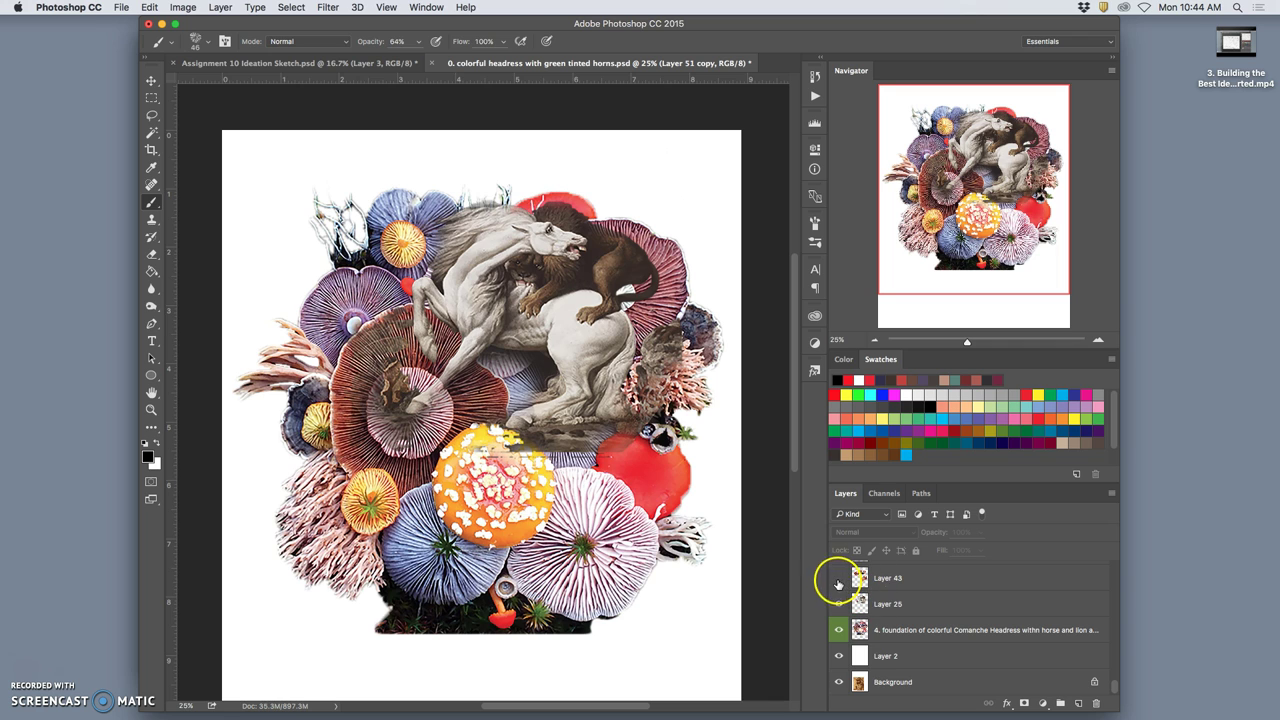
pyautogui.click(838, 579)
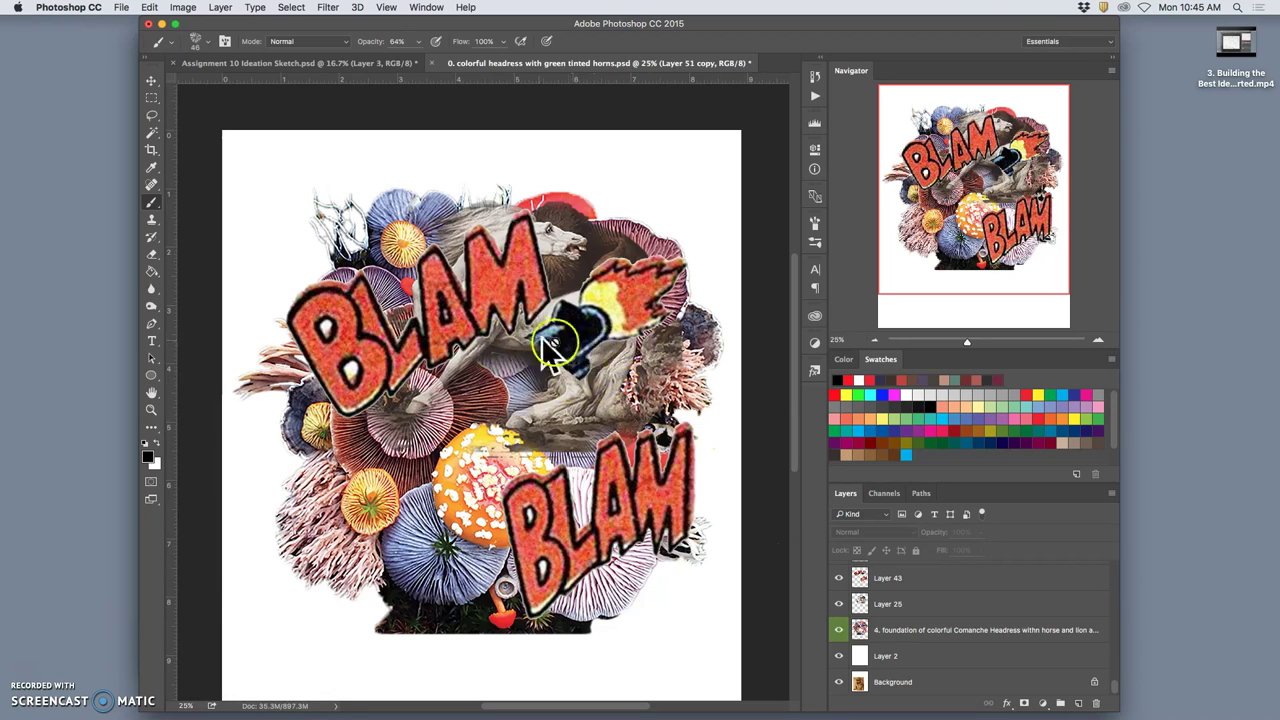
pyautogui.moveTo(576, 343)
pyautogui.mouseDown()
pyautogui.moveTo(588, 333)
pyautogui.moveTo(500, 295)
pyautogui.moveTo(547, 319)
pyautogui.moveTo(643, 302)
pyautogui.moveTo(640, 318)
pyautogui.moveTo(640, 300)
pyautogui.mouseUp()
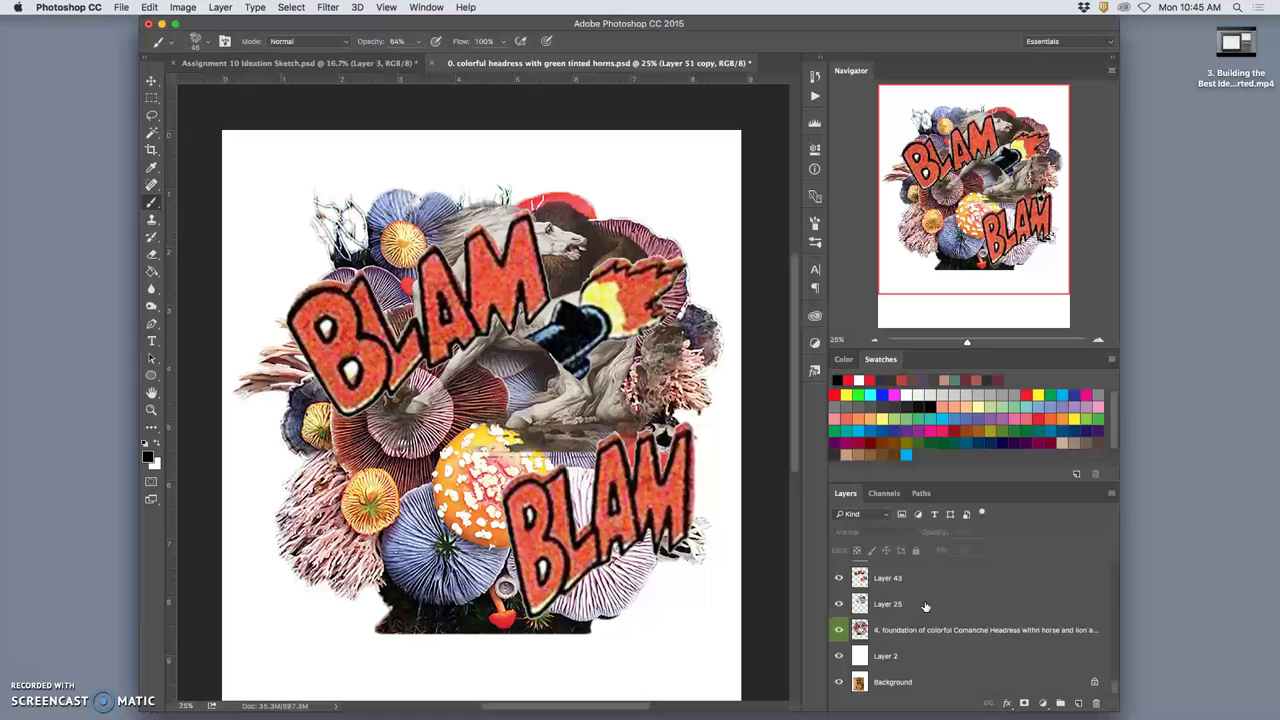
# - Show the Layer 44 and Layer 43 copy BLAM graphics, leaving Layer 43 hidden
pyautogui.scroll(3, 913, 617)
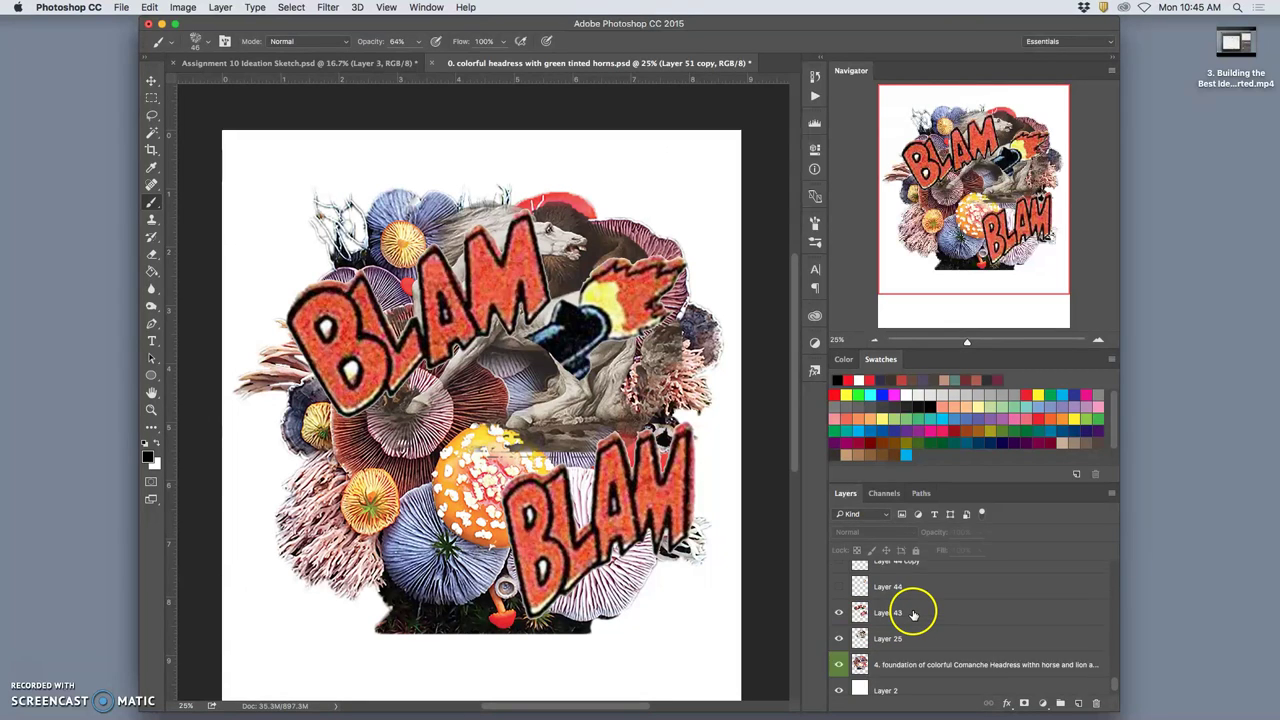
pyautogui.click(838, 642)
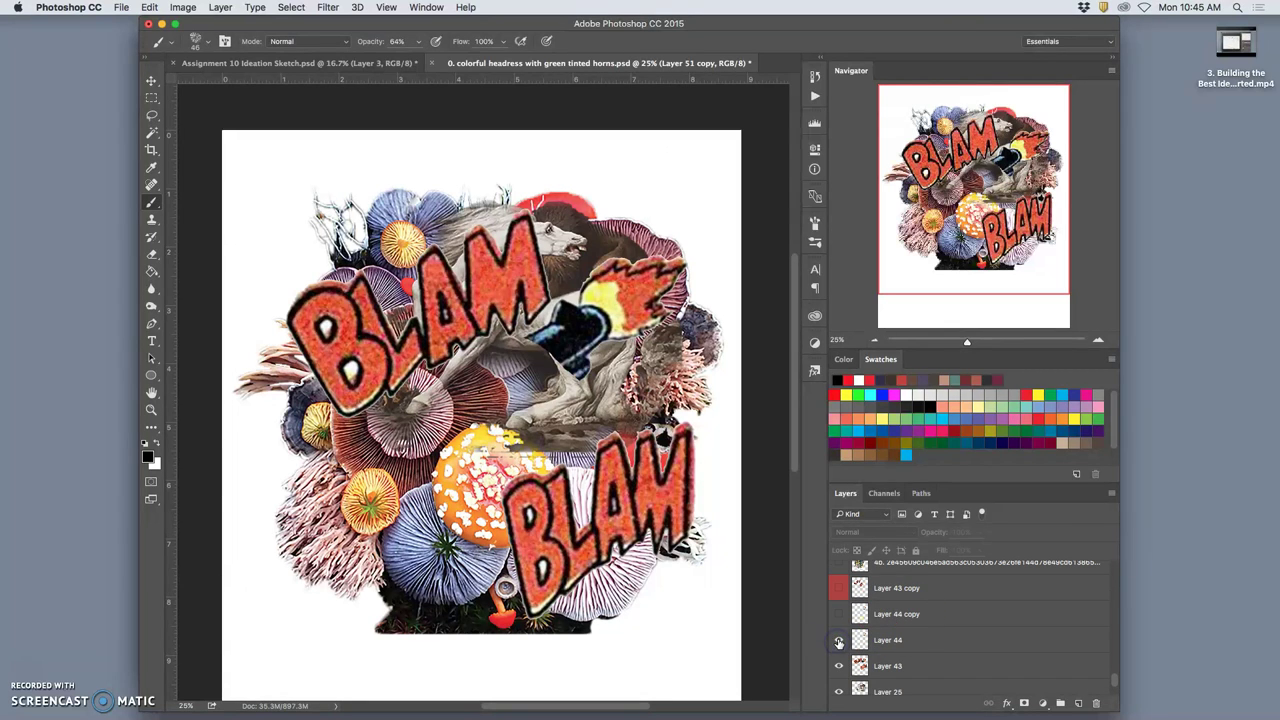
pyautogui.click(838, 614)
pyautogui.click(838, 588)
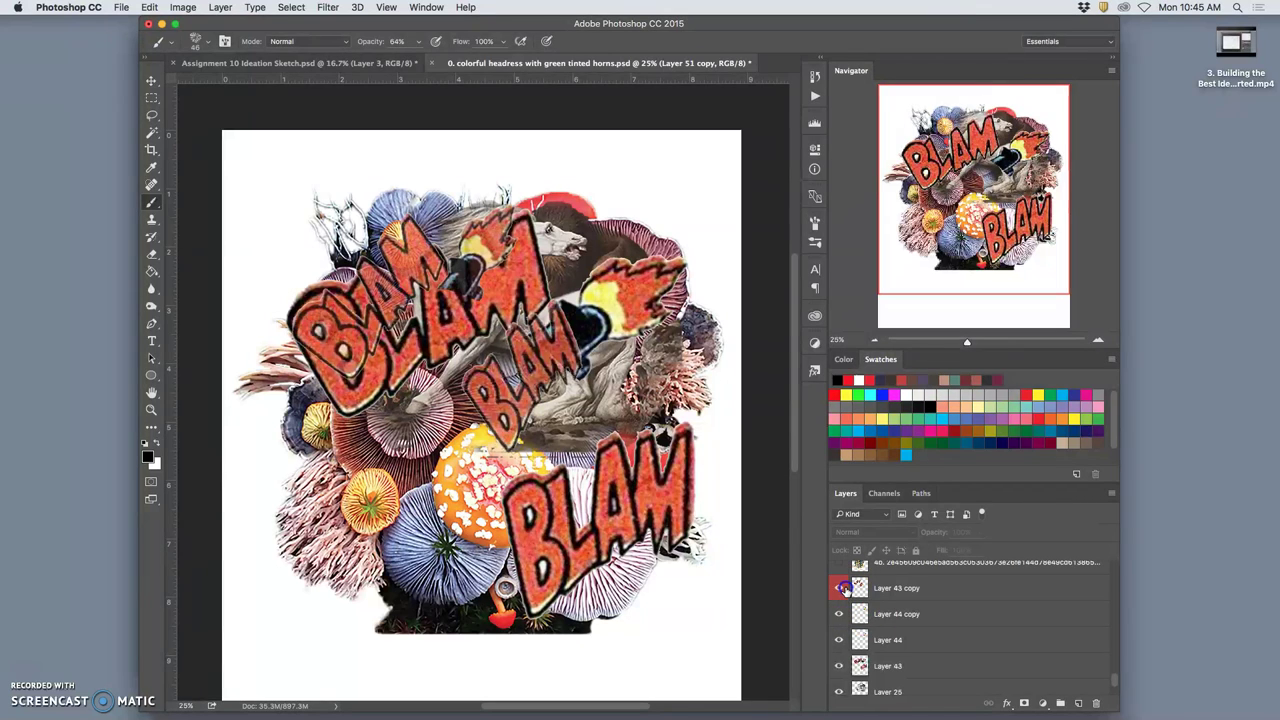
pyautogui.click(838, 666)
pyautogui.click(838, 666)
pyautogui.click(838, 666)
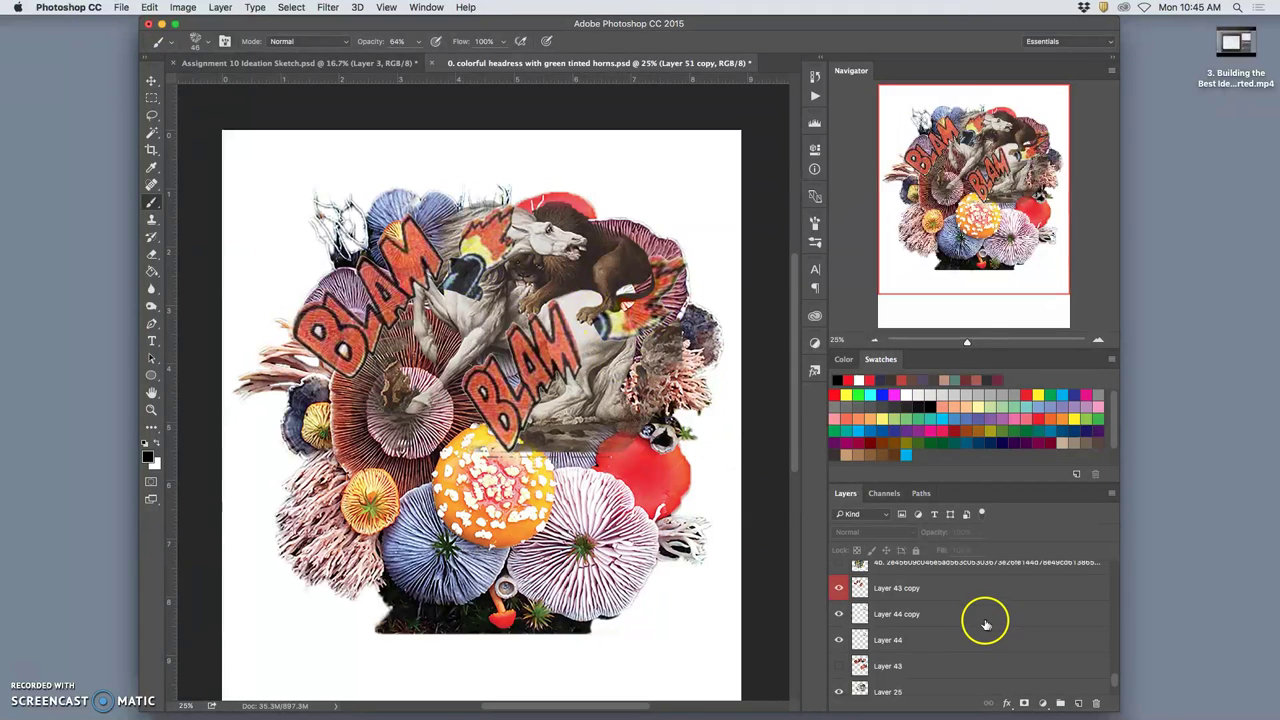
# - Reveal the large colourful 4b artwork and try Layer 34's peach element, keeping it hidden
pyautogui.scroll(1, 986, 622)
pyautogui.click(839, 568)
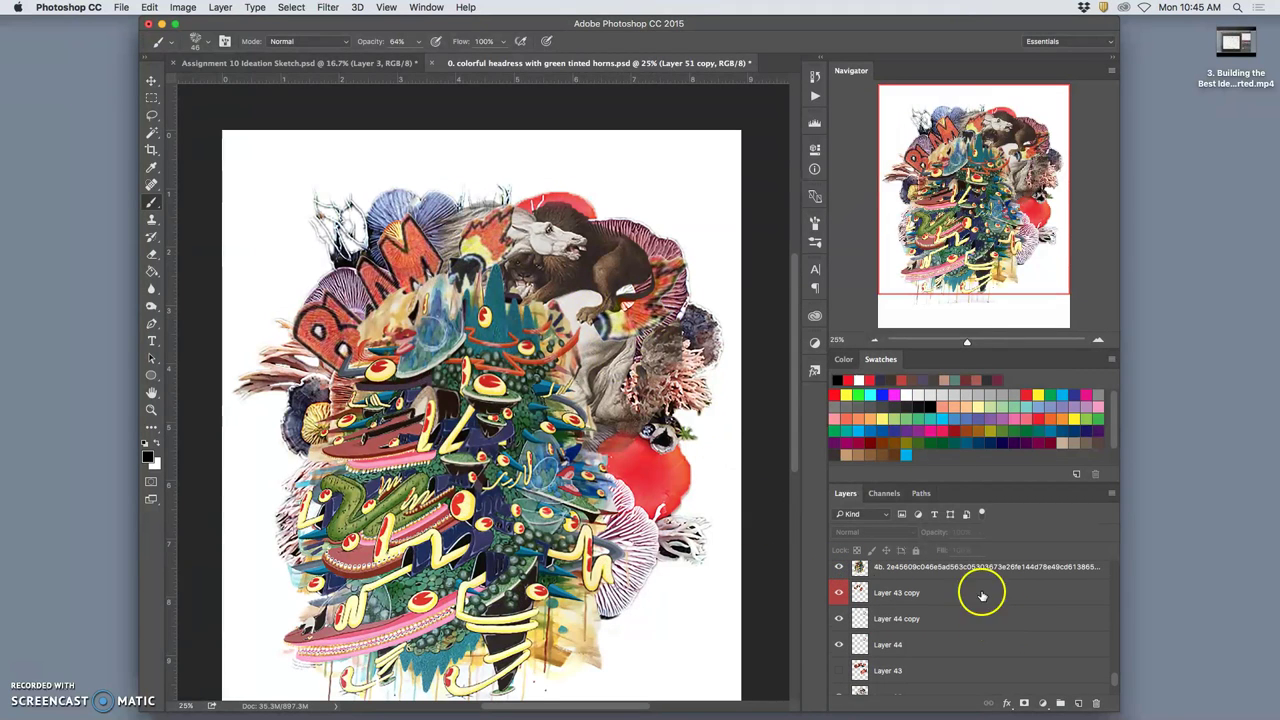
pyautogui.scroll(-1, 596, 525)
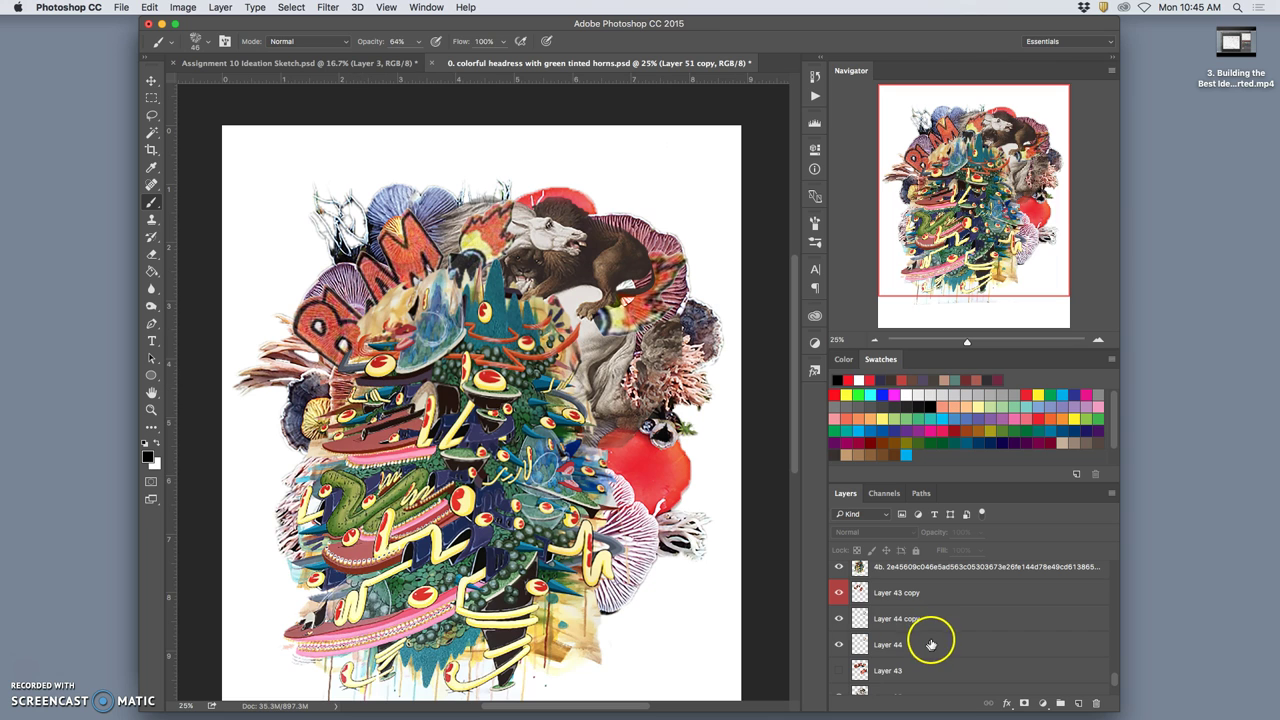
pyautogui.scroll(2, 884, 600)
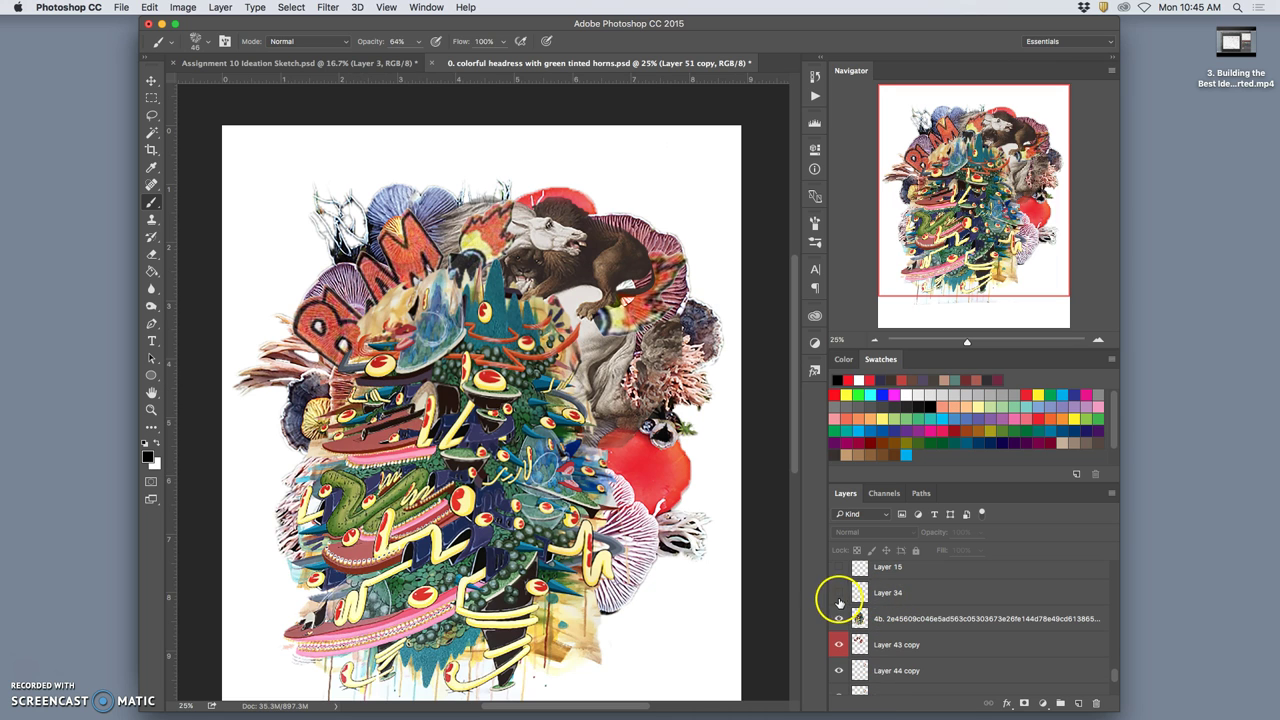
pyautogui.click(840, 594)
pyautogui.click(840, 596)
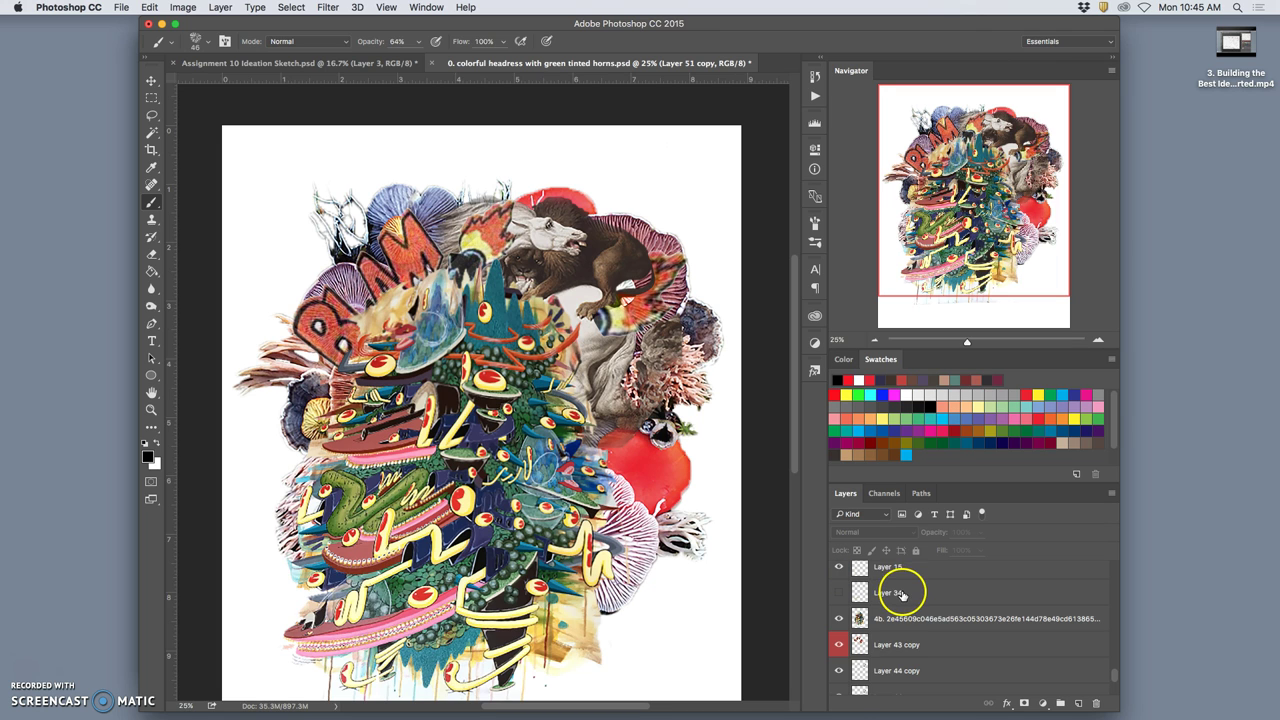
# - Reveal Layer 32's rope-wrapped figure plus the black and teal dripping shapes of Layers 38
pyautogui.scroll(2, 900, 595)
pyautogui.click(838, 592)
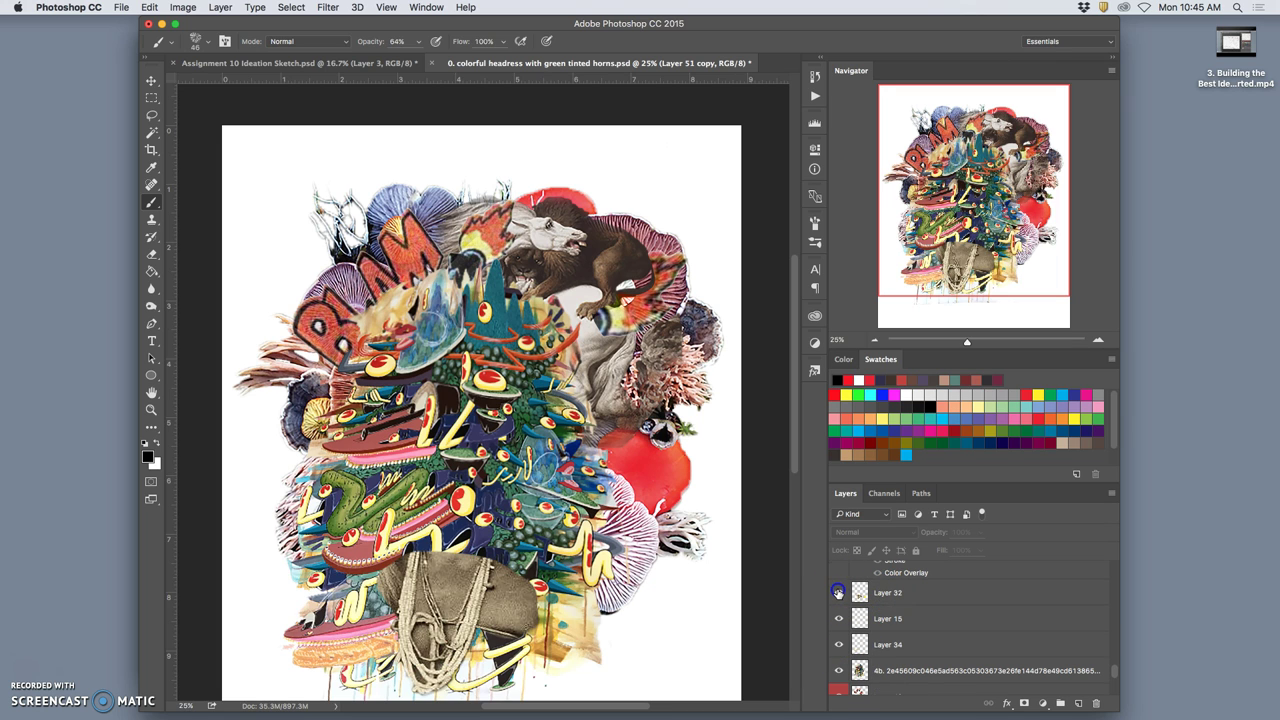
pyautogui.scroll(2, 932, 620)
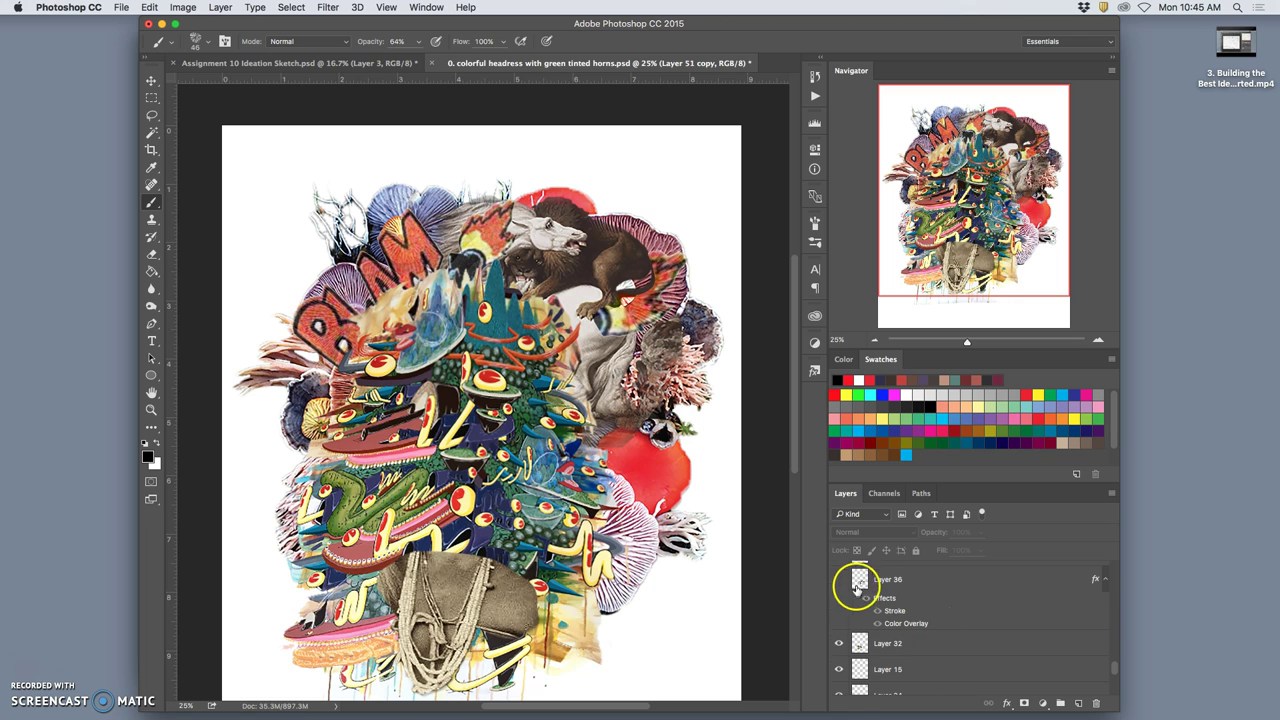
pyautogui.scroll(1, 905, 590)
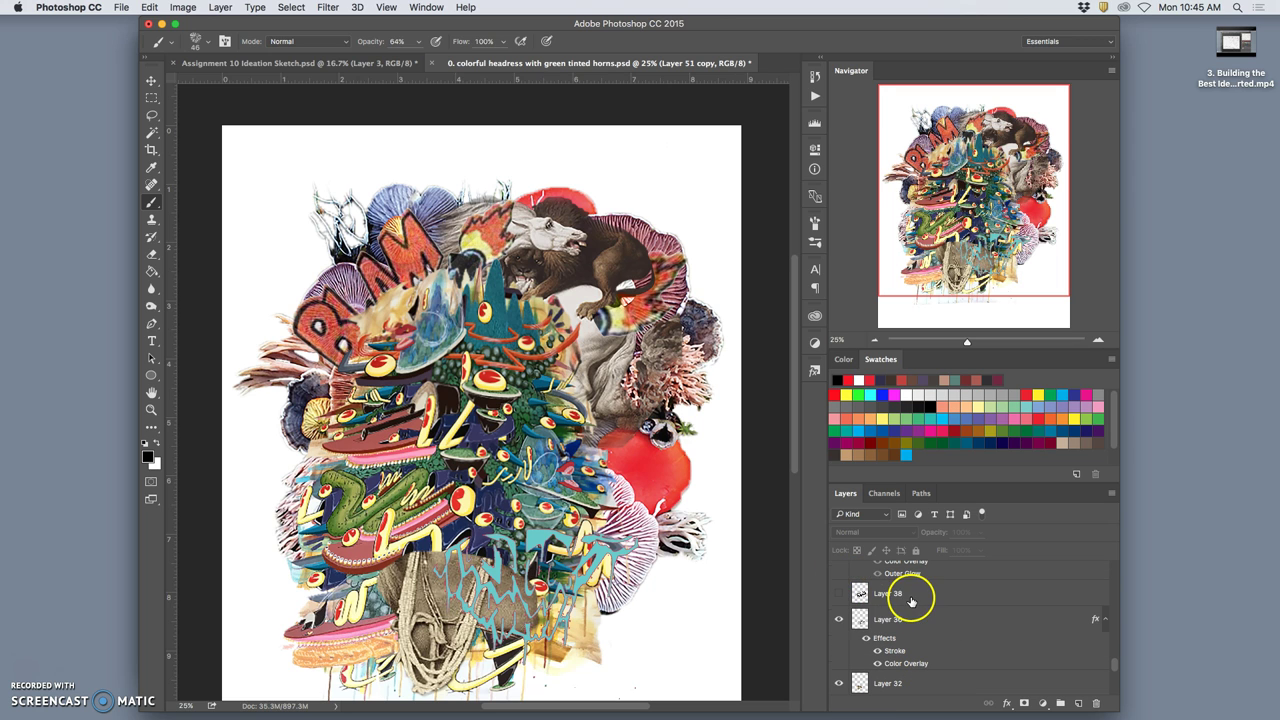
pyautogui.click(838, 594)
pyautogui.scroll(1, 956, 617)
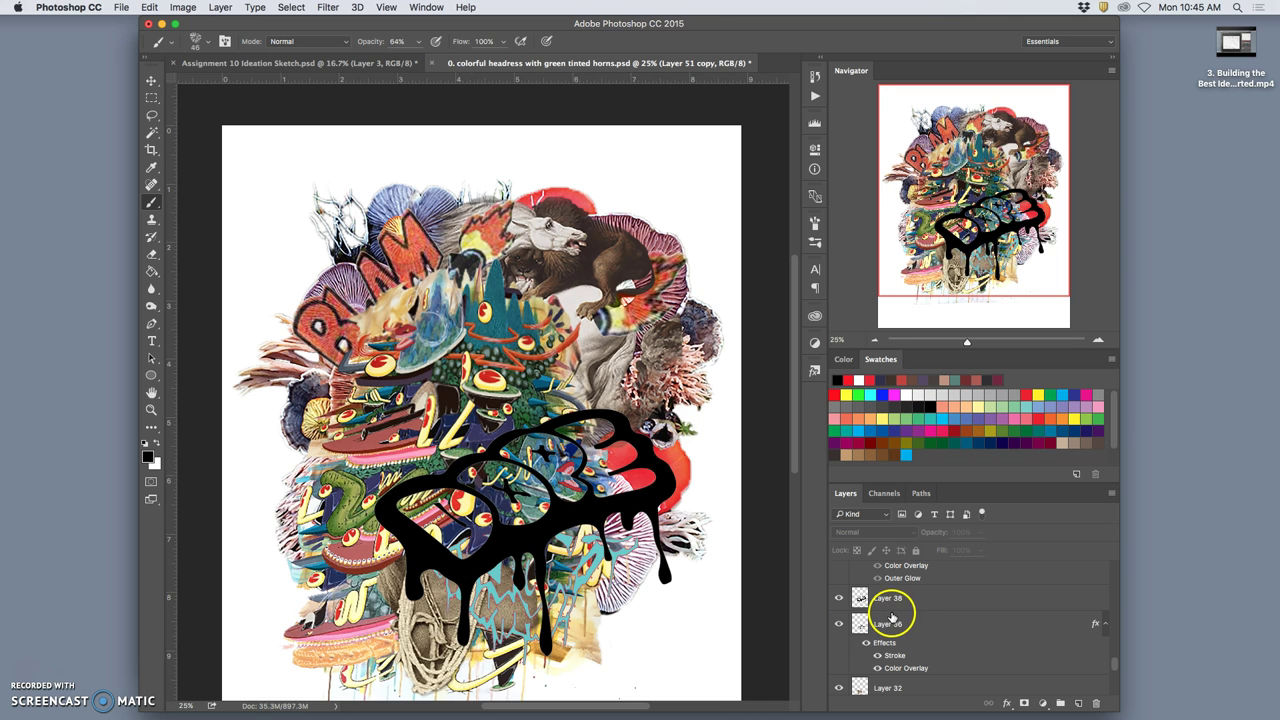
pyautogui.scroll(1, 890, 610)
pyautogui.click(839, 567)
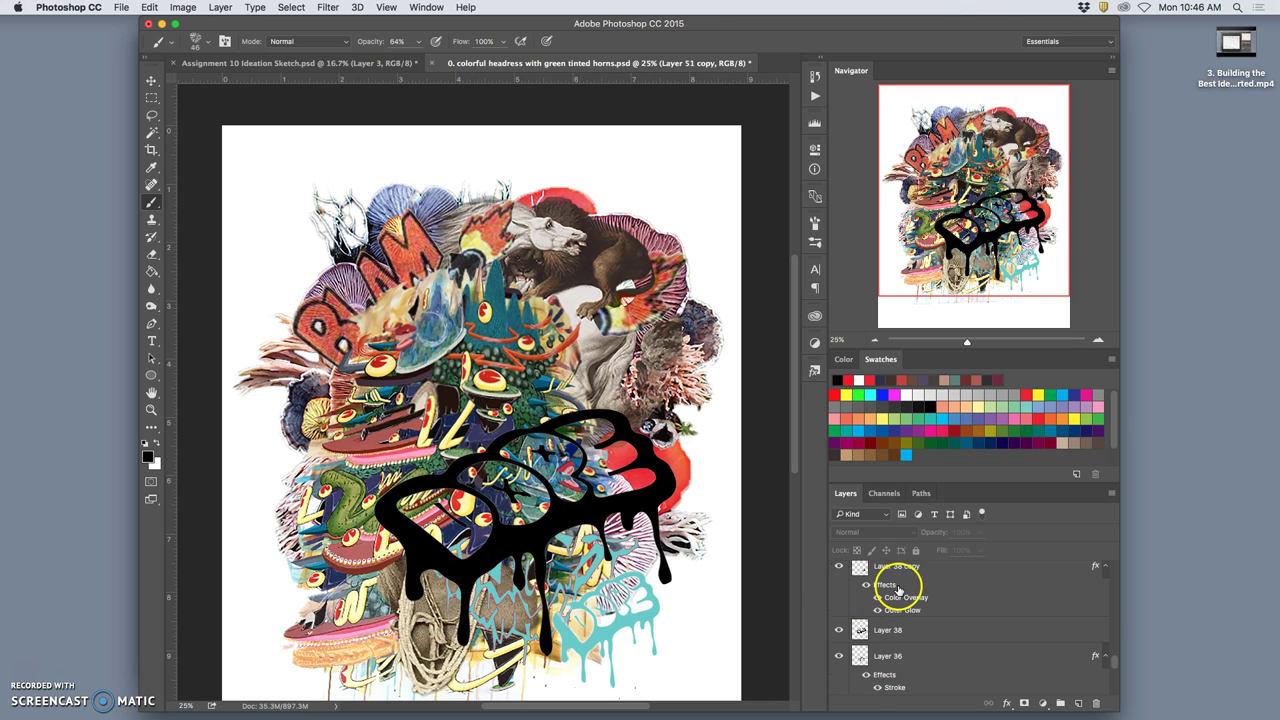
pyautogui.scroll(1, 898, 588)
# - Show the headdress portrait, Layer 23, Layer 3's pink shapes and the pattern over the hair
pyautogui.click(839, 568)
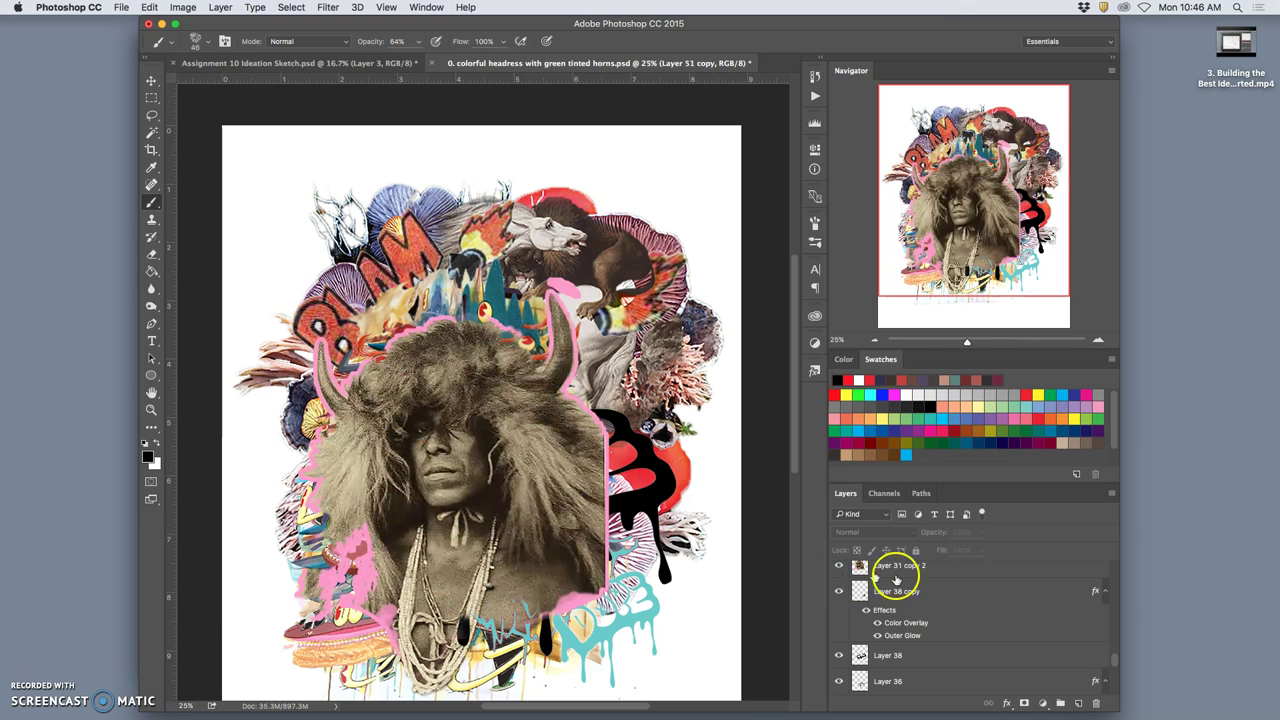
pyautogui.scroll(2, 910, 582)
pyautogui.click(840, 590)
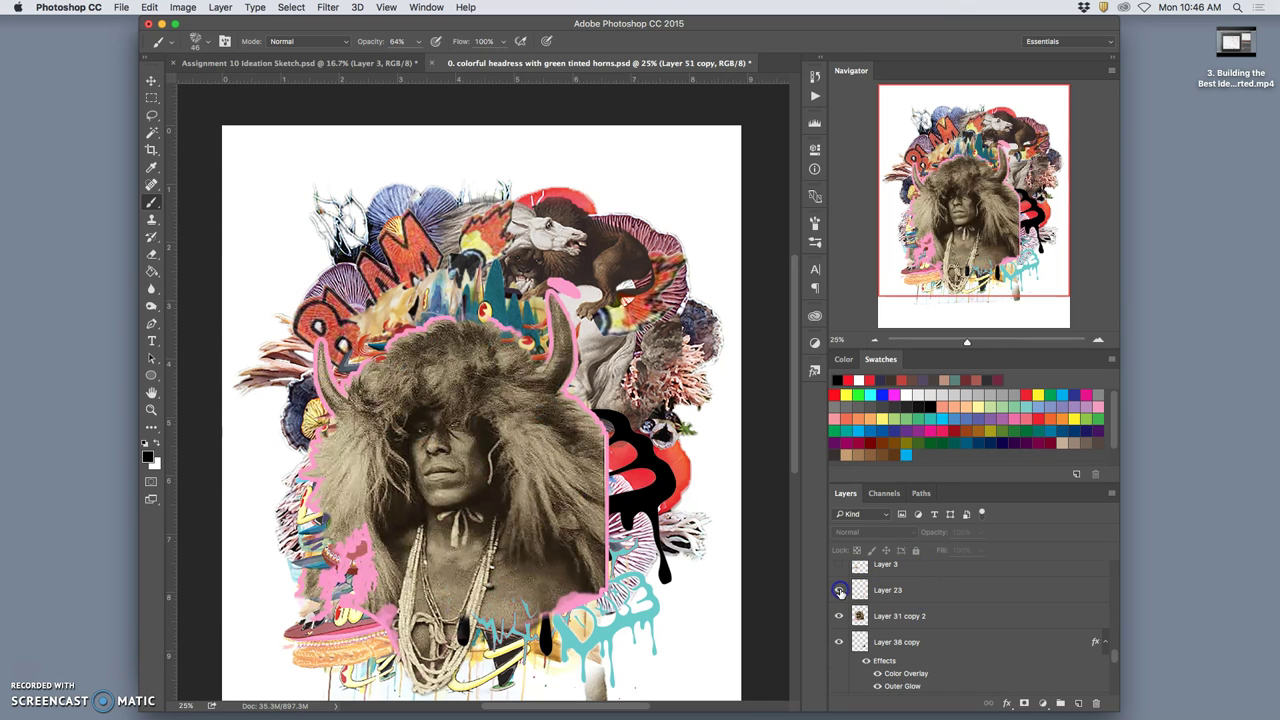
pyautogui.scroll(1, 900, 590)
pyautogui.click(840, 575)
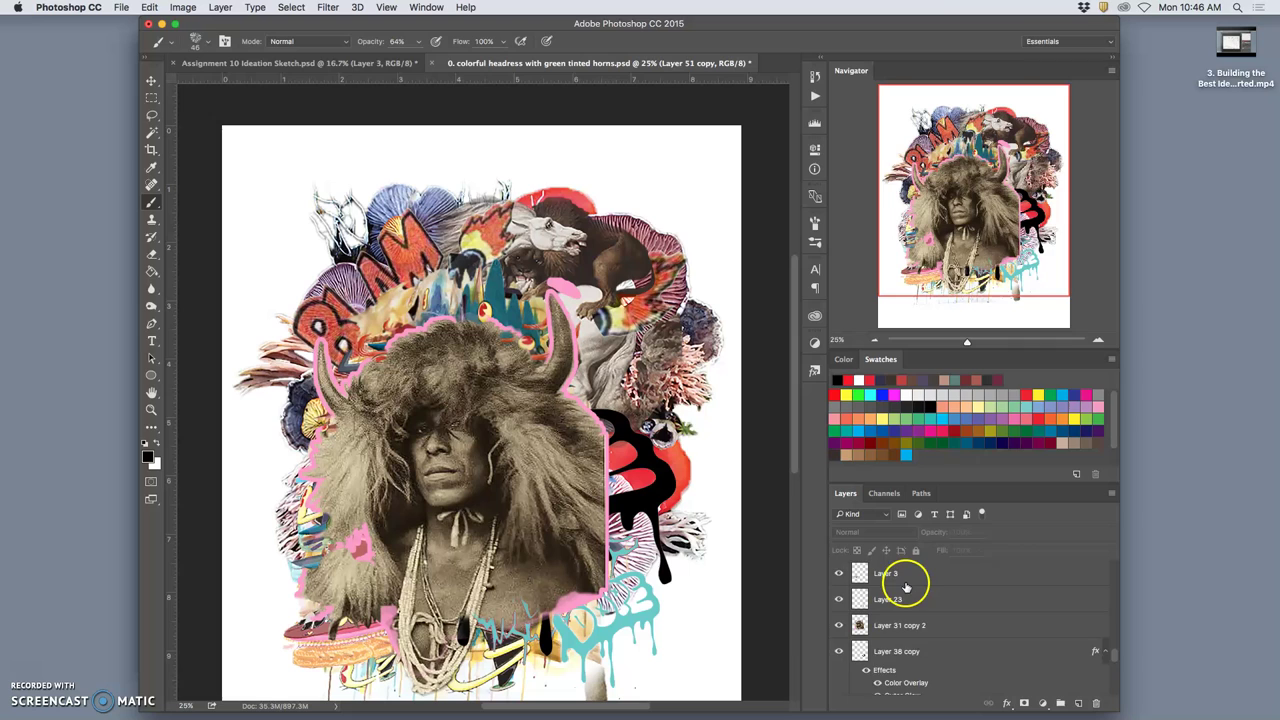
pyautogui.scroll(1, 907, 587)
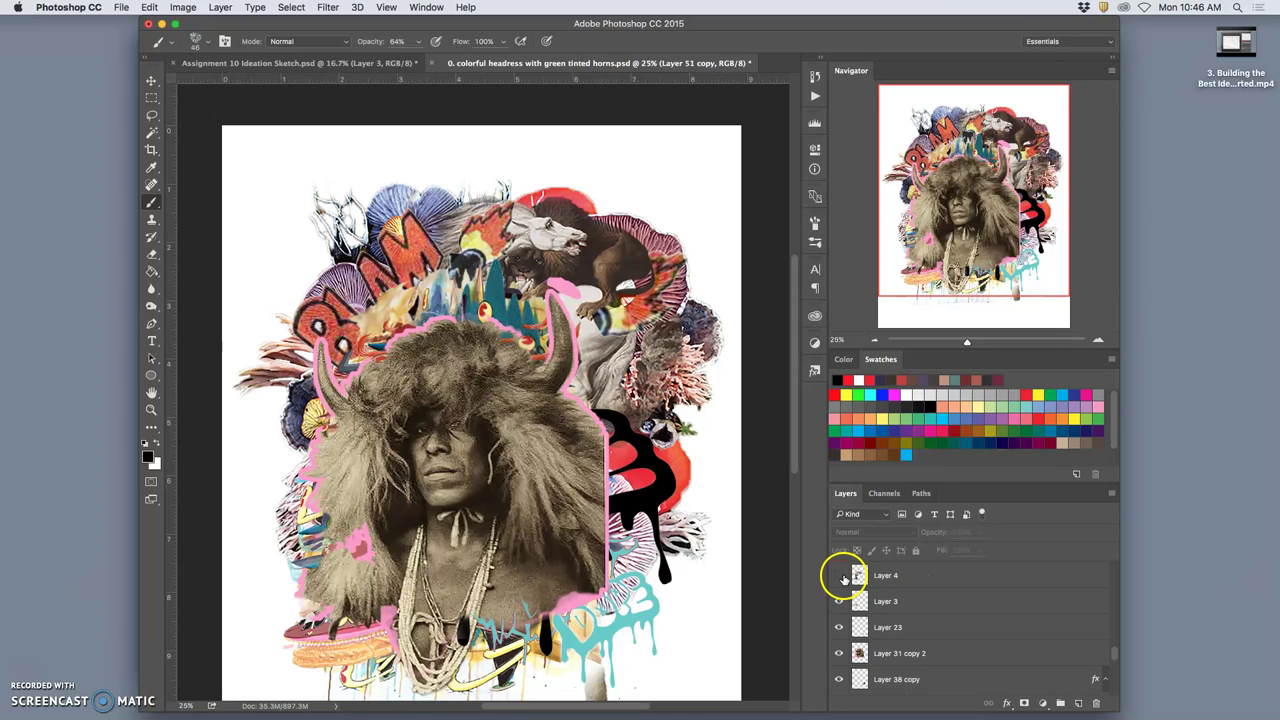
pyautogui.click(840, 576)
pyautogui.scroll(1, 928, 587)
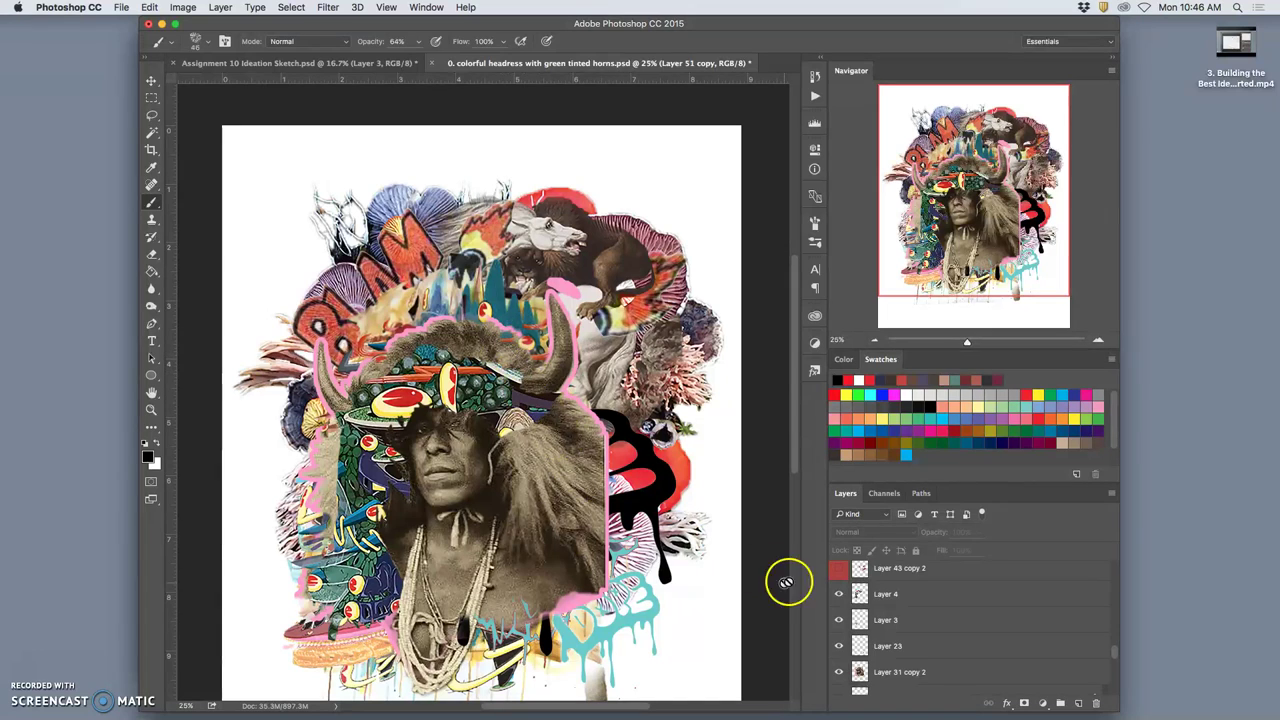
pyautogui.click(839, 595)
pyautogui.click(838, 596)
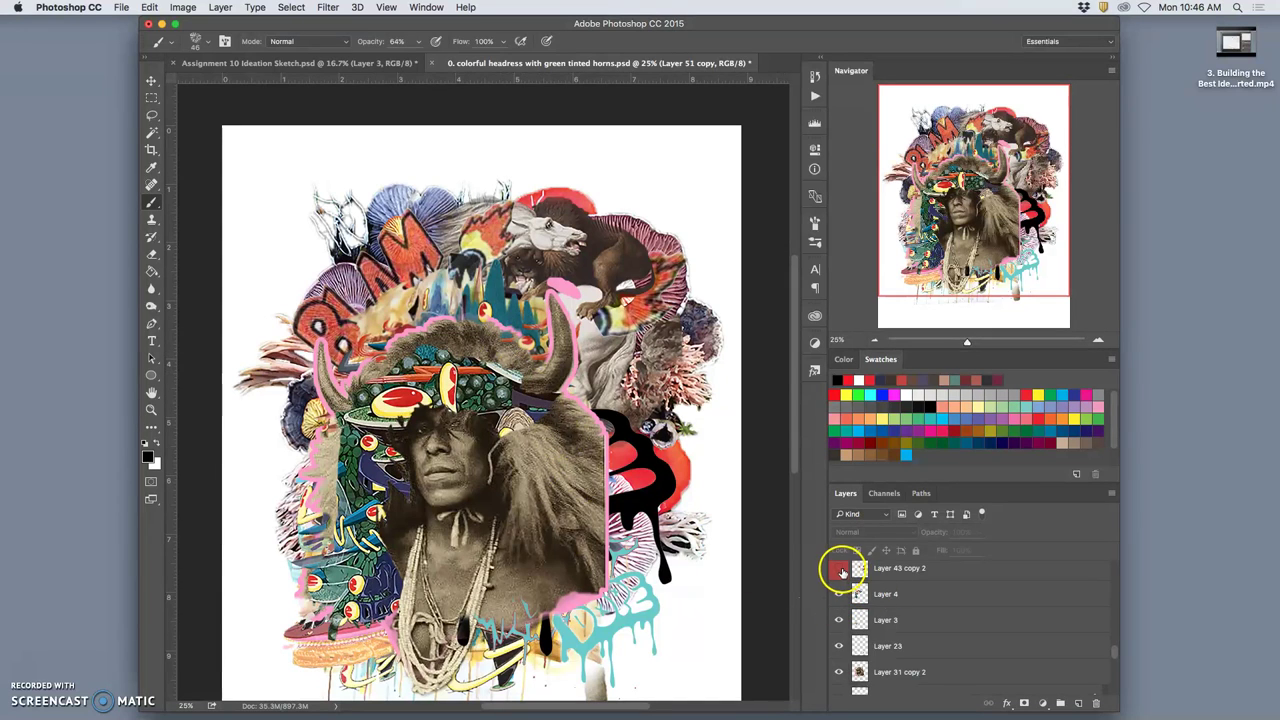
# - Reveal the red face shapes, Layer 5 headdress piece, orange-red shape and white horse over the headdress
pyautogui.click(840, 569)
pyautogui.scroll(3, 912, 586)
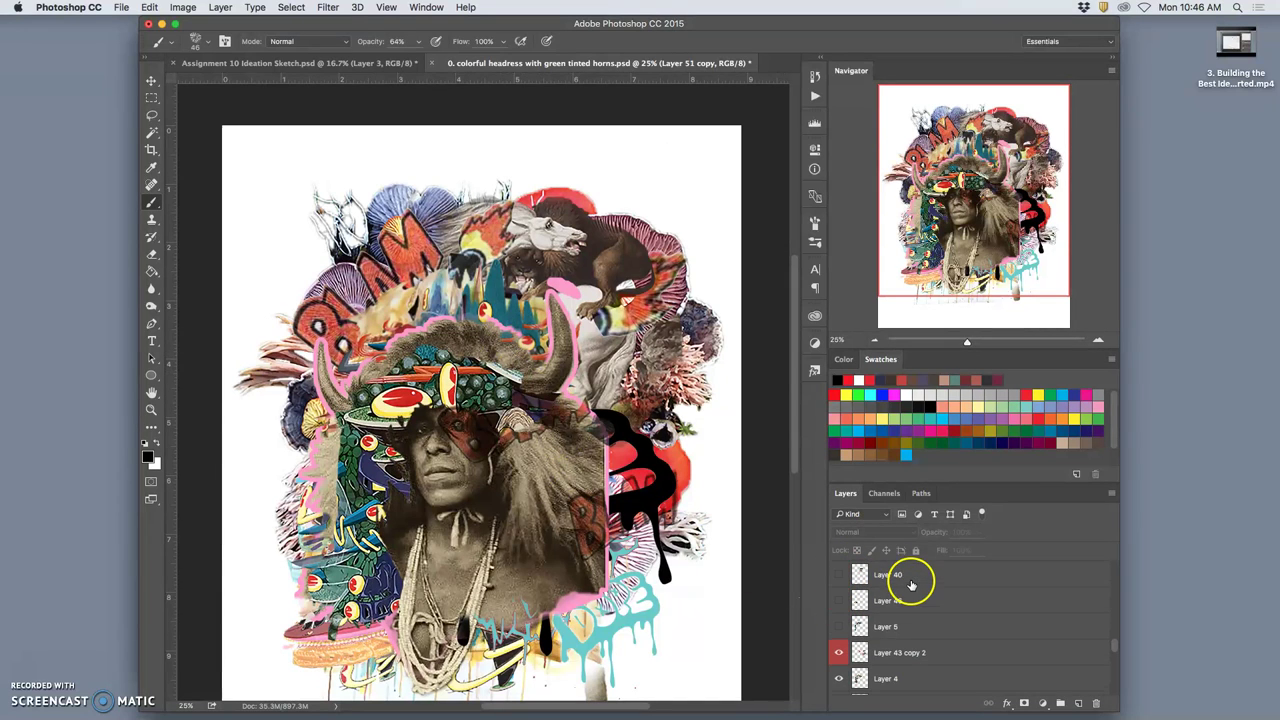
pyautogui.click(838, 627)
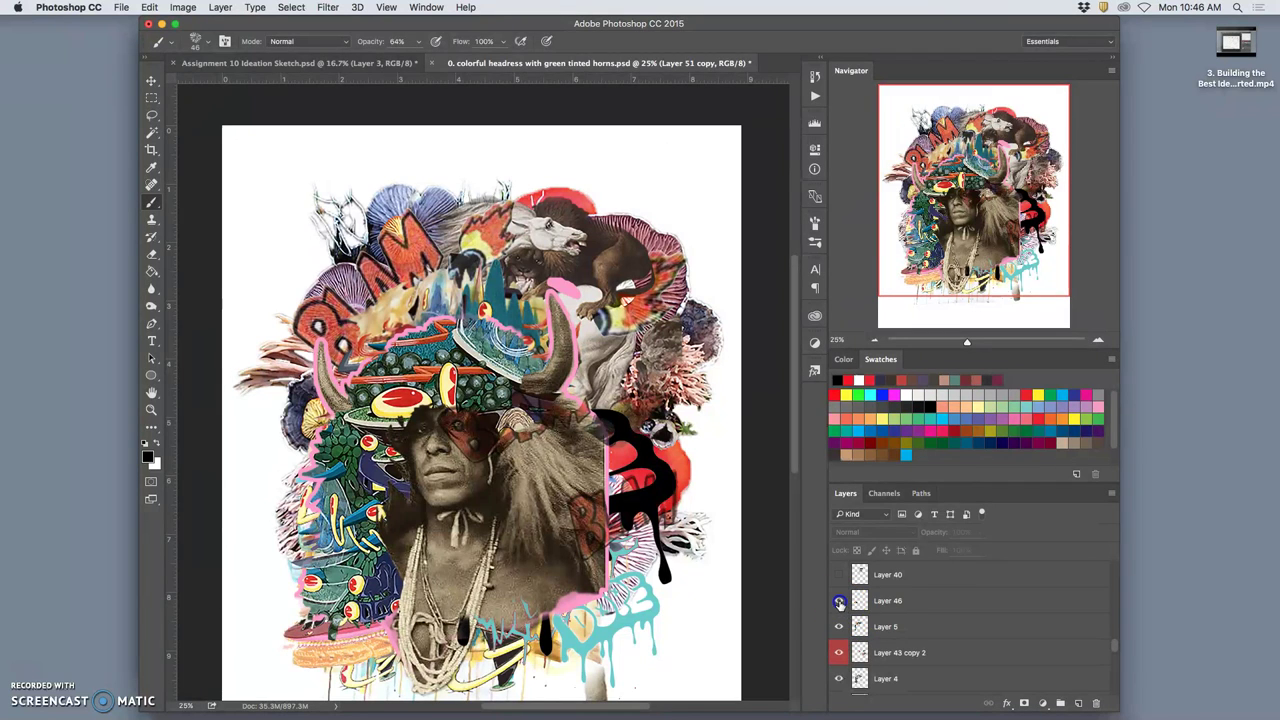
pyautogui.click(839, 601)
pyautogui.scroll(1, 862, 605)
pyautogui.click(838, 578)
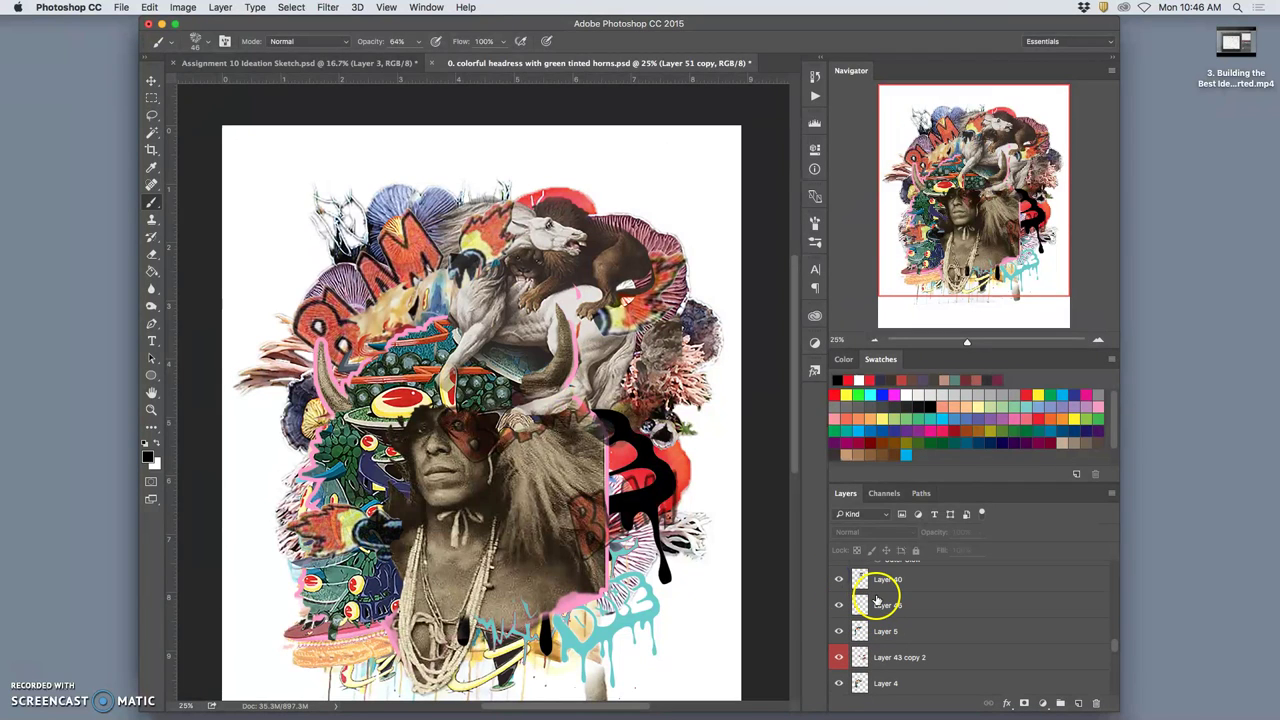
pyautogui.scroll(1, 838, 582)
pyautogui.scroll(1, 838, 582)
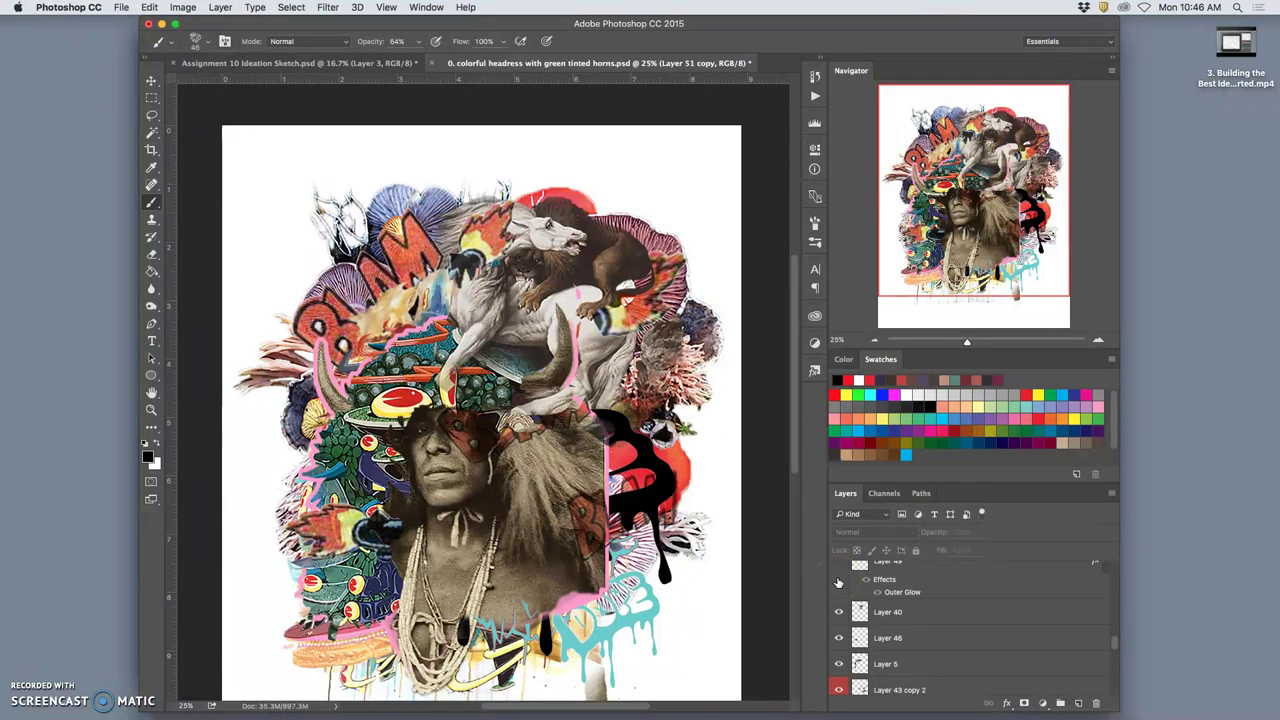
# - Reveal the red M shape, the large white horse at the top, and the purple striped element
pyautogui.click(839, 578)
pyautogui.scroll(2, 860, 590)
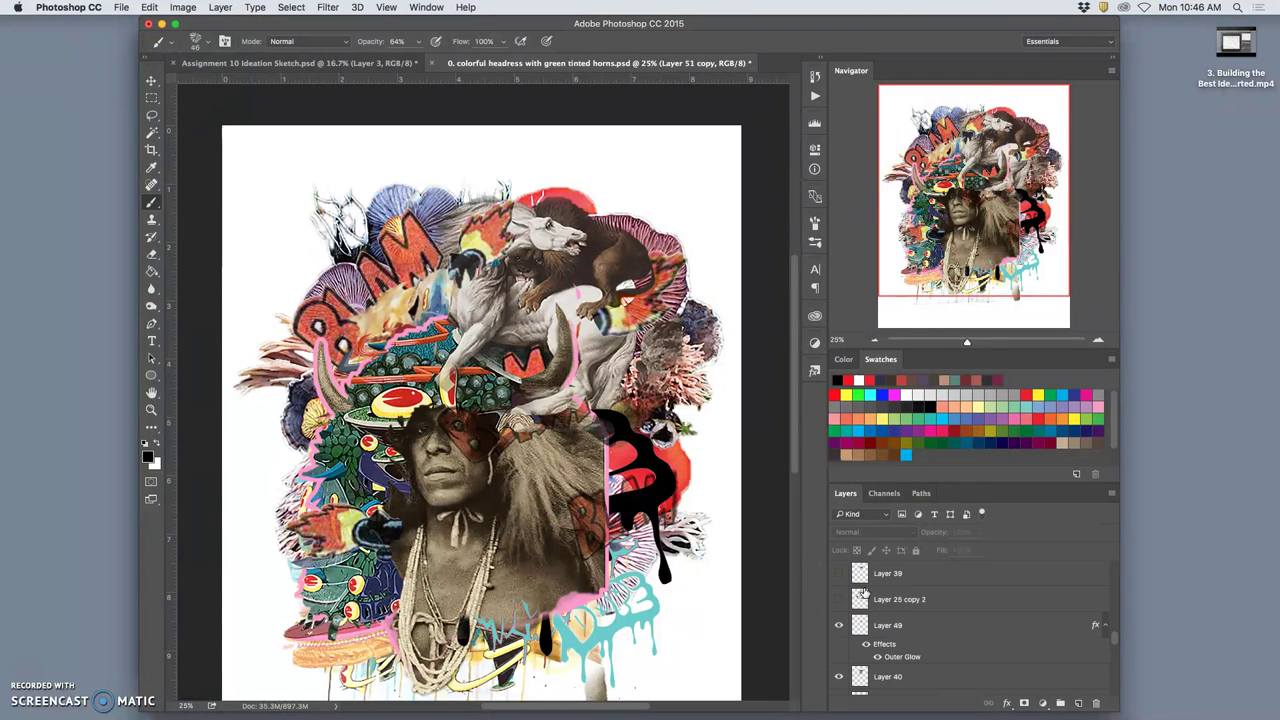
pyautogui.click(838, 601)
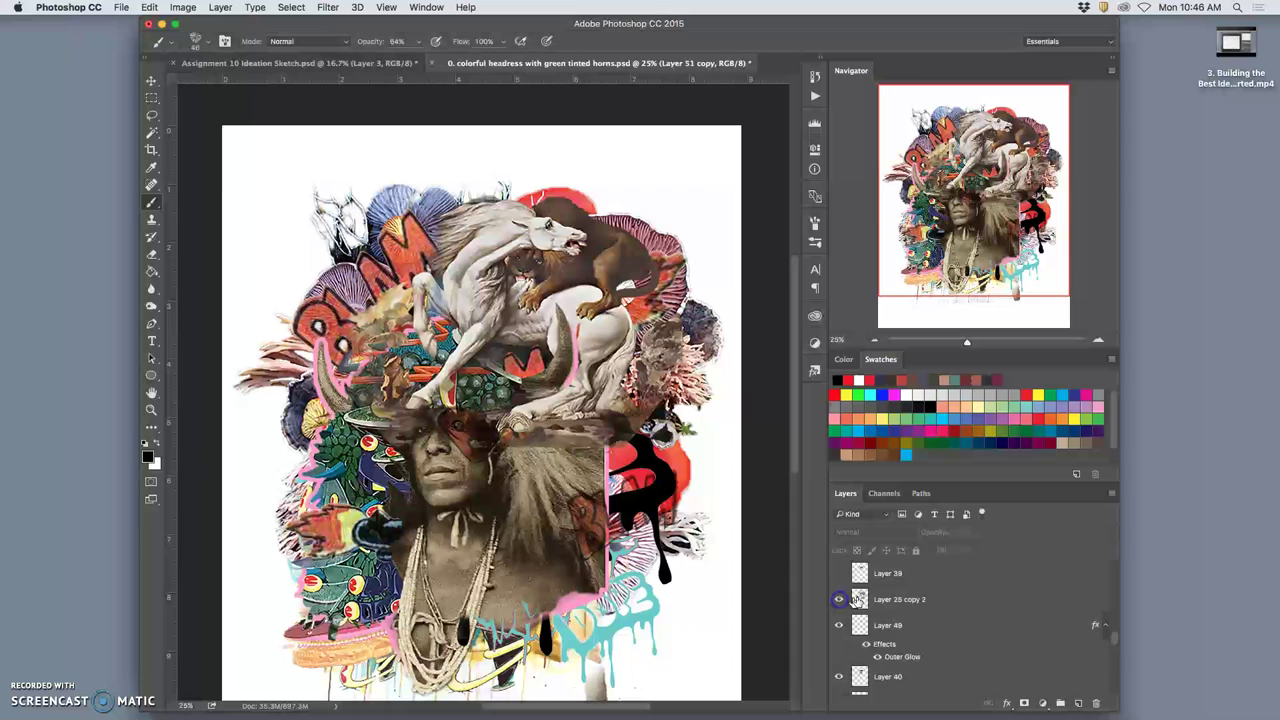
pyautogui.scroll(1, 860, 600)
pyautogui.scroll(1, 850, 588)
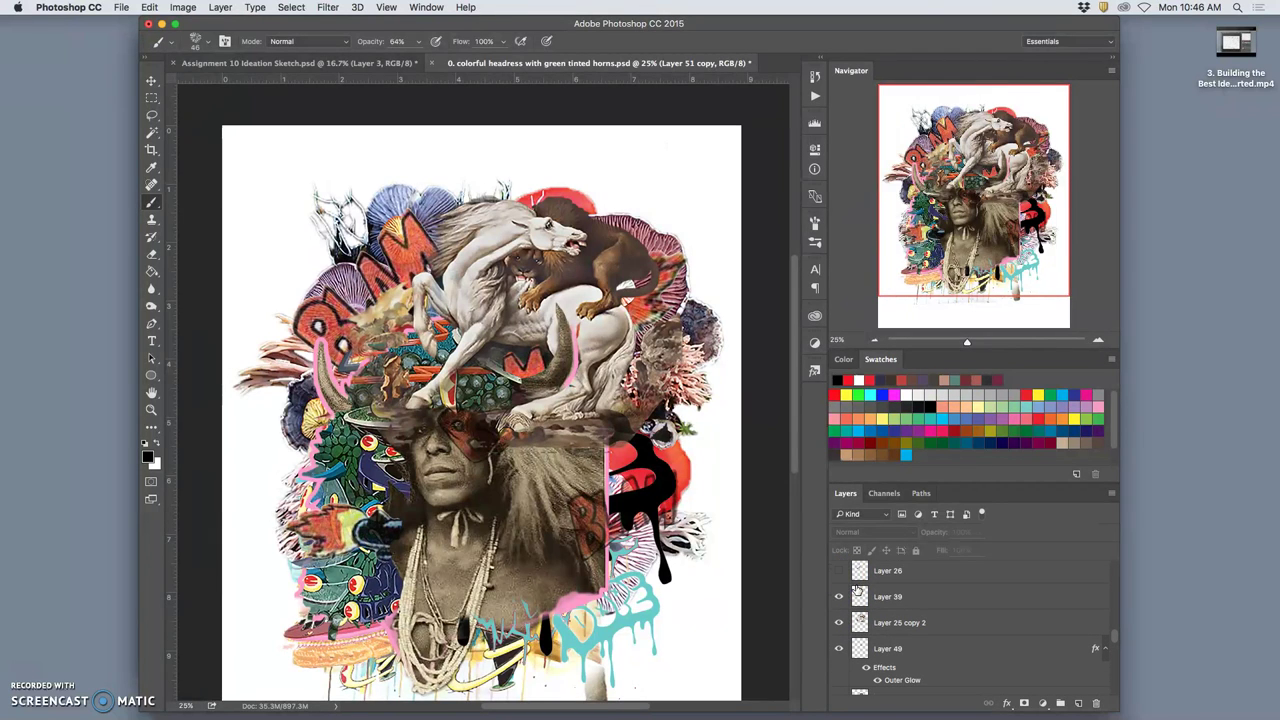
pyautogui.moveTo(840, 576); pyautogui.dragTo(840, 598)
pyautogui.scroll(1, 862, 588)
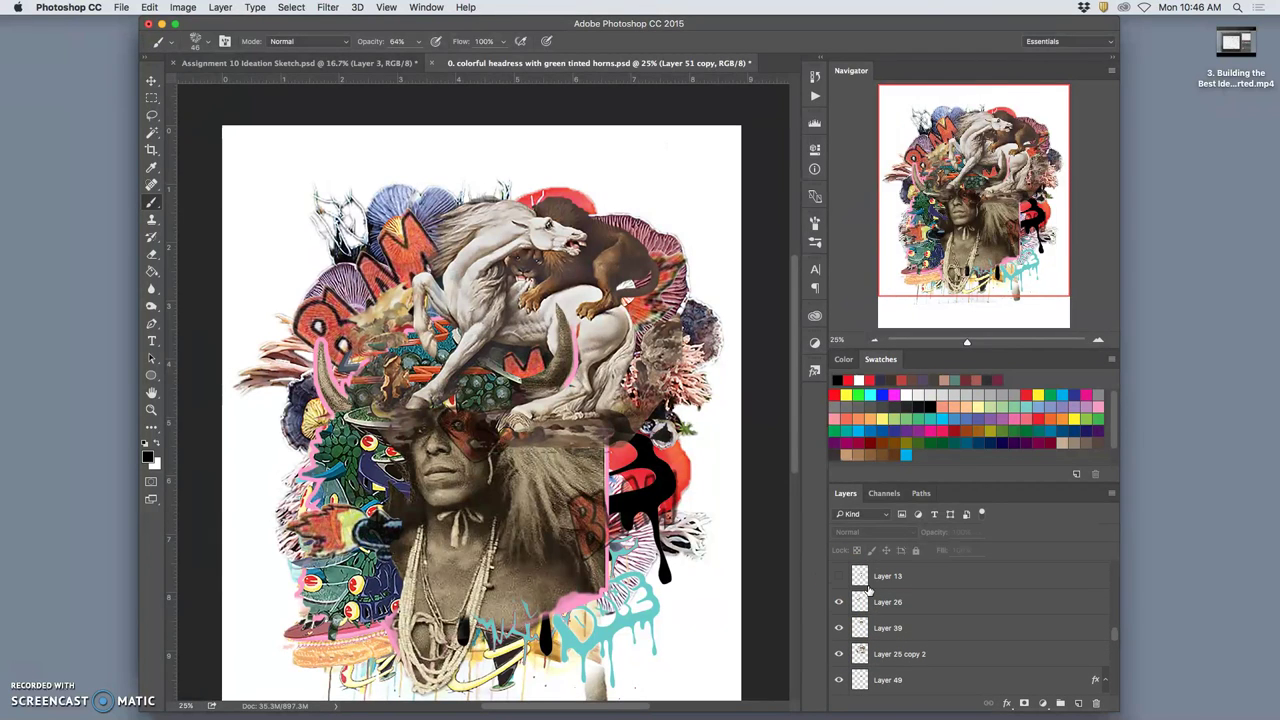
pyautogui.click(838, 577)
# - Reveal the pink striped fan, Layers 7 and 11, and the yellow figure beside the face
pyautogui.scroll(4, 845, 600)
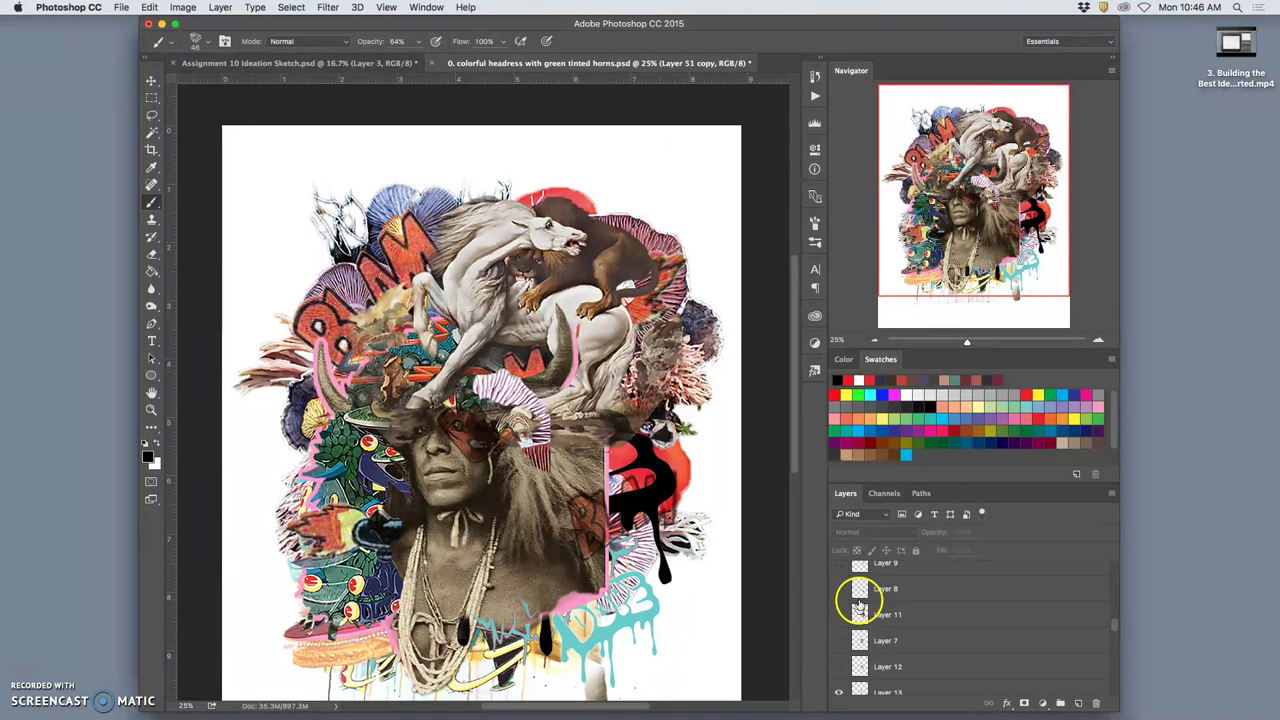
pyautogui.click(839, 666)
pyautogui.click(840, 641)
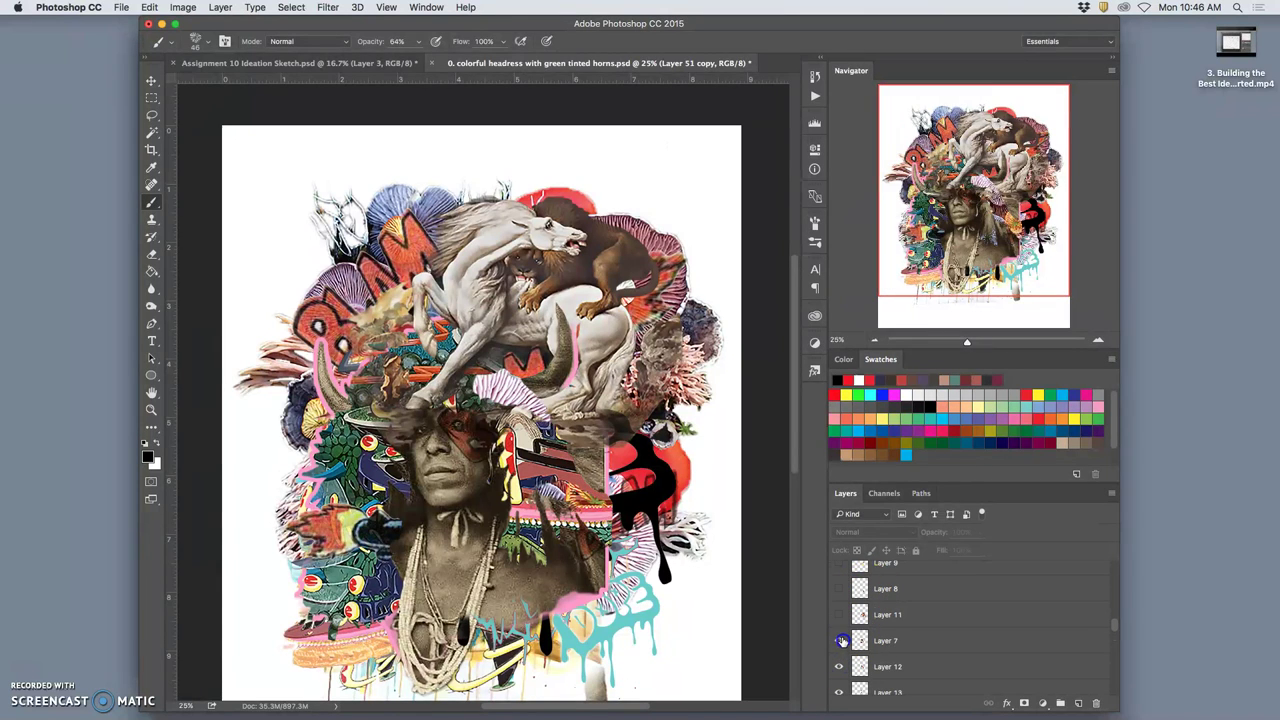
pyautogui.click(840, 615)
pyautogui.click(840, 614)
pyautogui.click(840, 614)
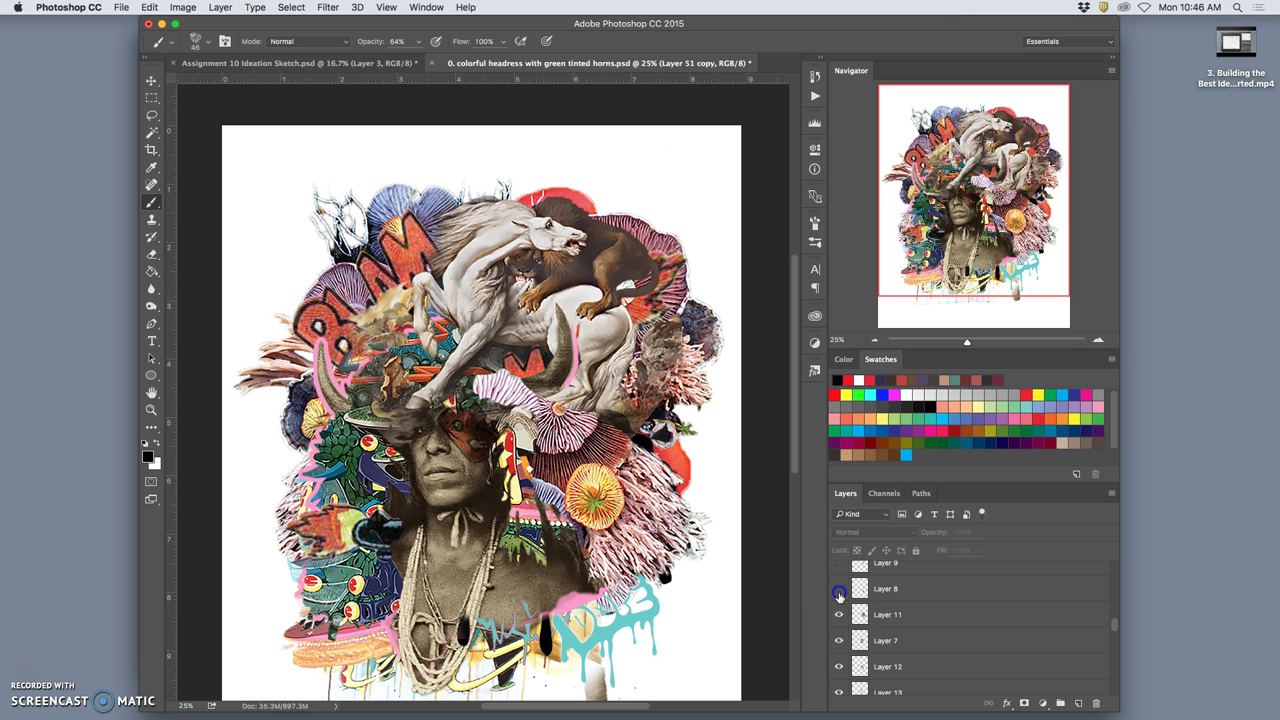
pyautogui.click(838, 589)
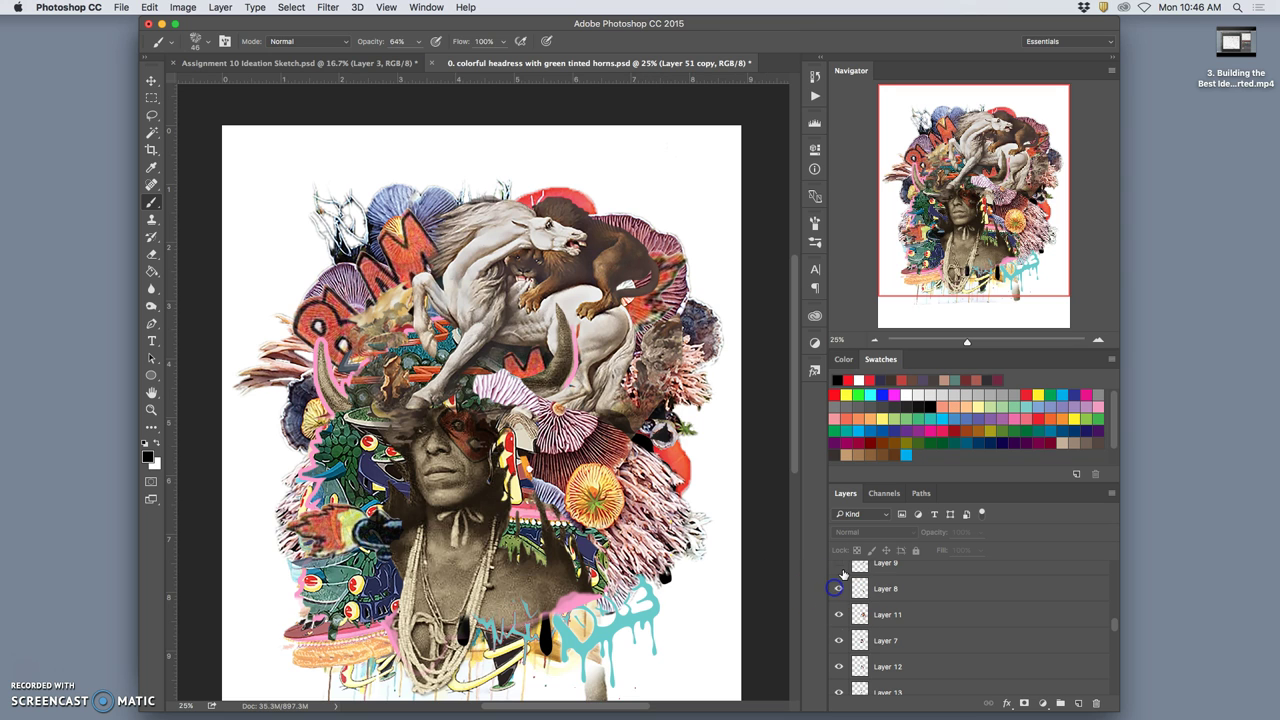
# - Show Layer 16, the pink-mushroom artwork, the orange burst, the second BLAM and pink feathery content
pyautogui.scroll(2, 871, 586)
pyautogui.scroll(2, 857, 585)
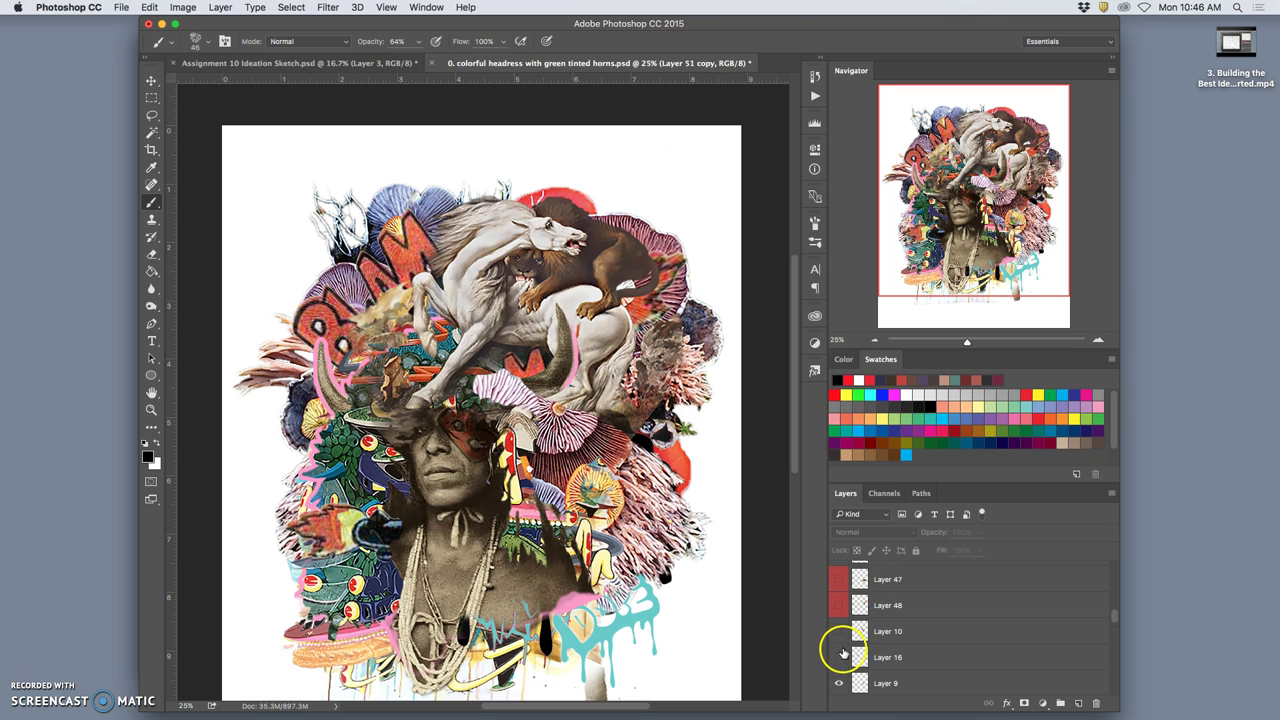
pyautogui.click(838, 655)
pyautogui.click(838, 634)
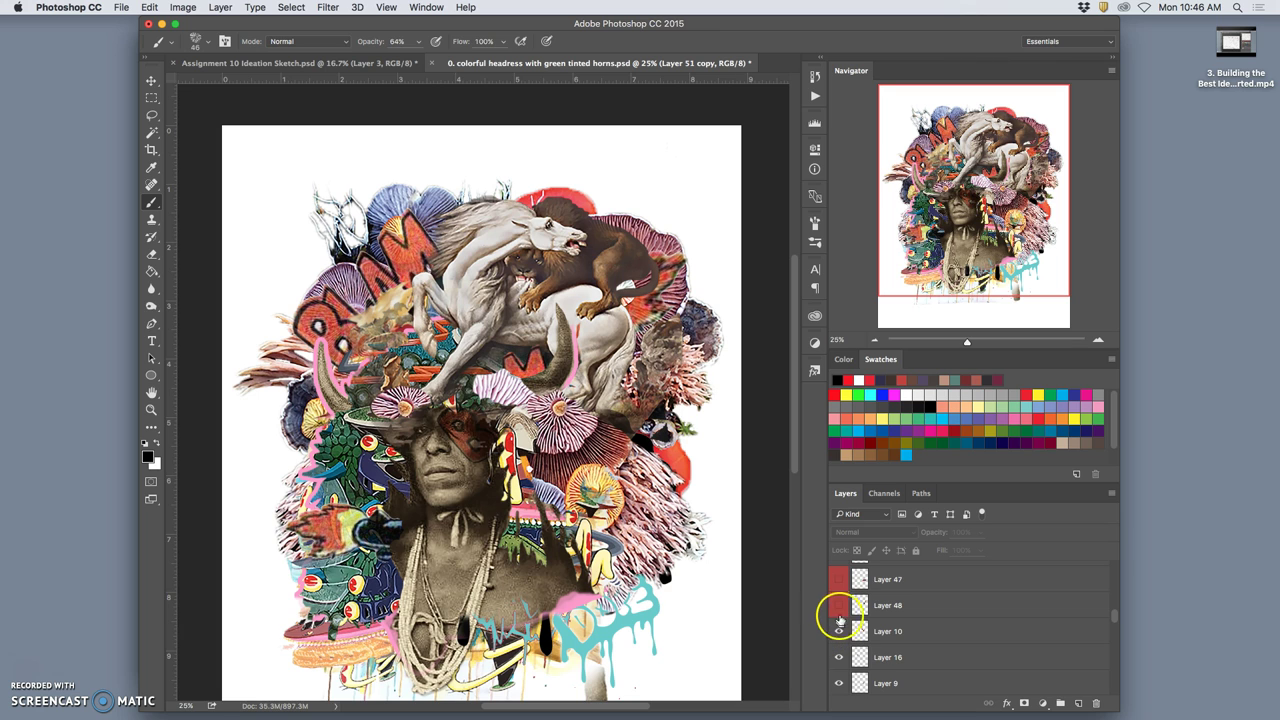
pyautogui.click(838, 606)
pyautogui.click(838, 580)
pyautogui.scroll(1, 860, 596)
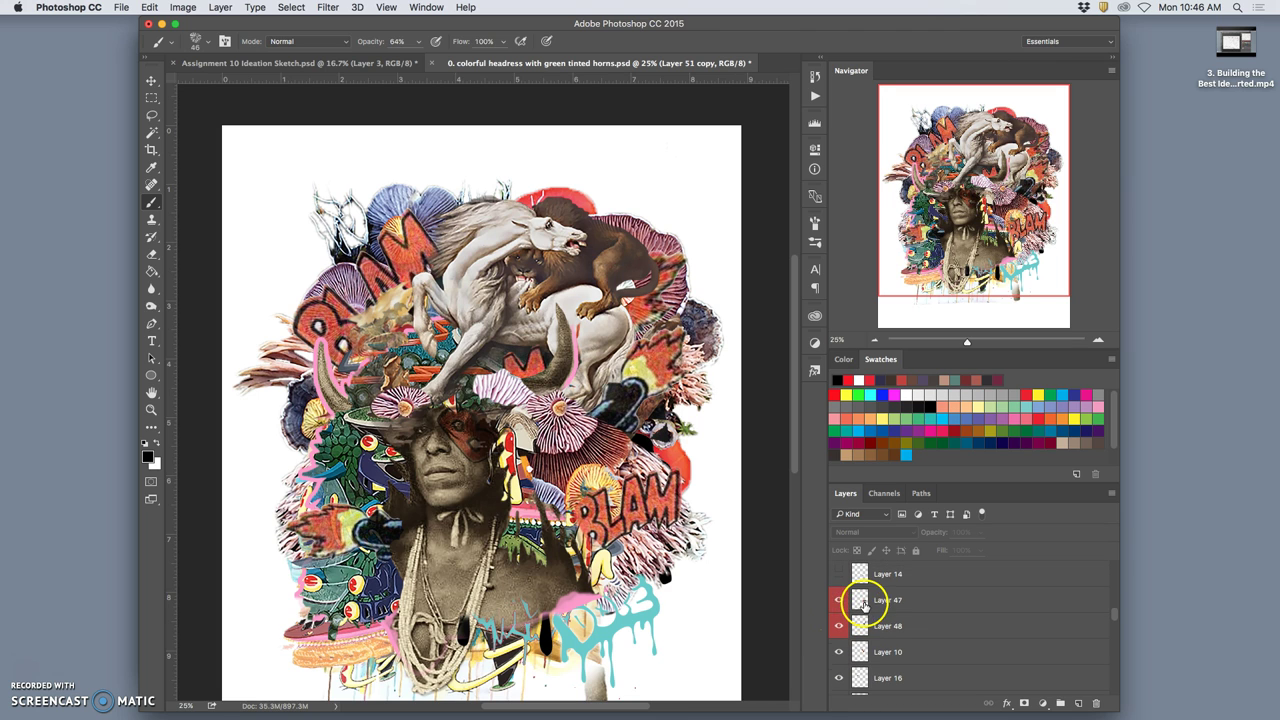
pyautogui.click(838, 576)
# - Reveal the orange chest pattern, red-purple-pink pieces at left, the yellow face element, and Layer 27
pyautogui.scroll(2, 890, 622)
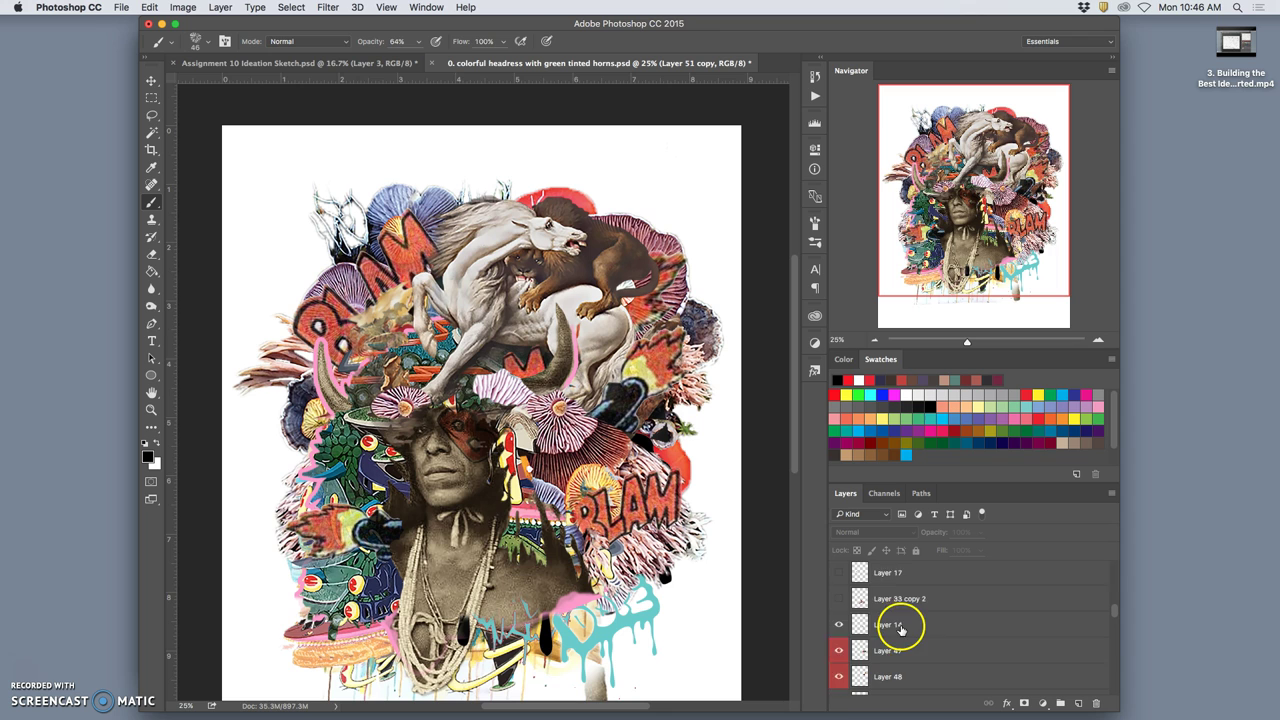
pyautogui.click(838, 654)
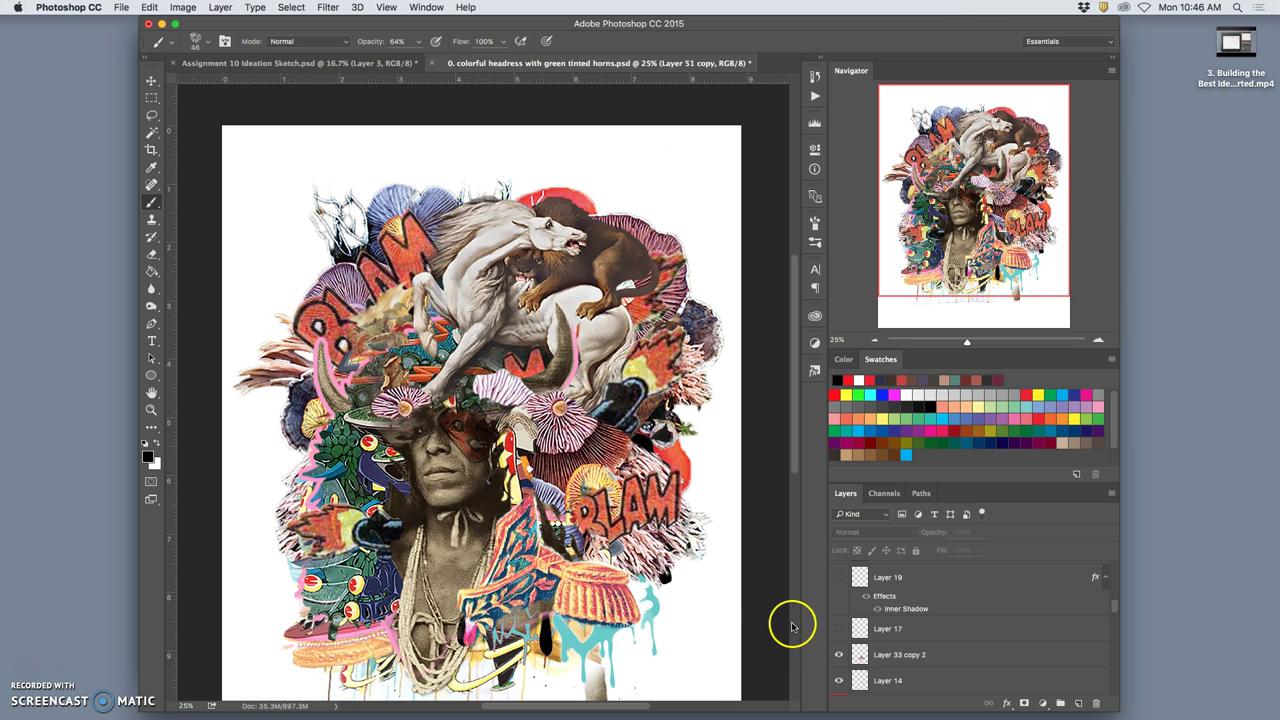
pyautogui.click(838, 629)
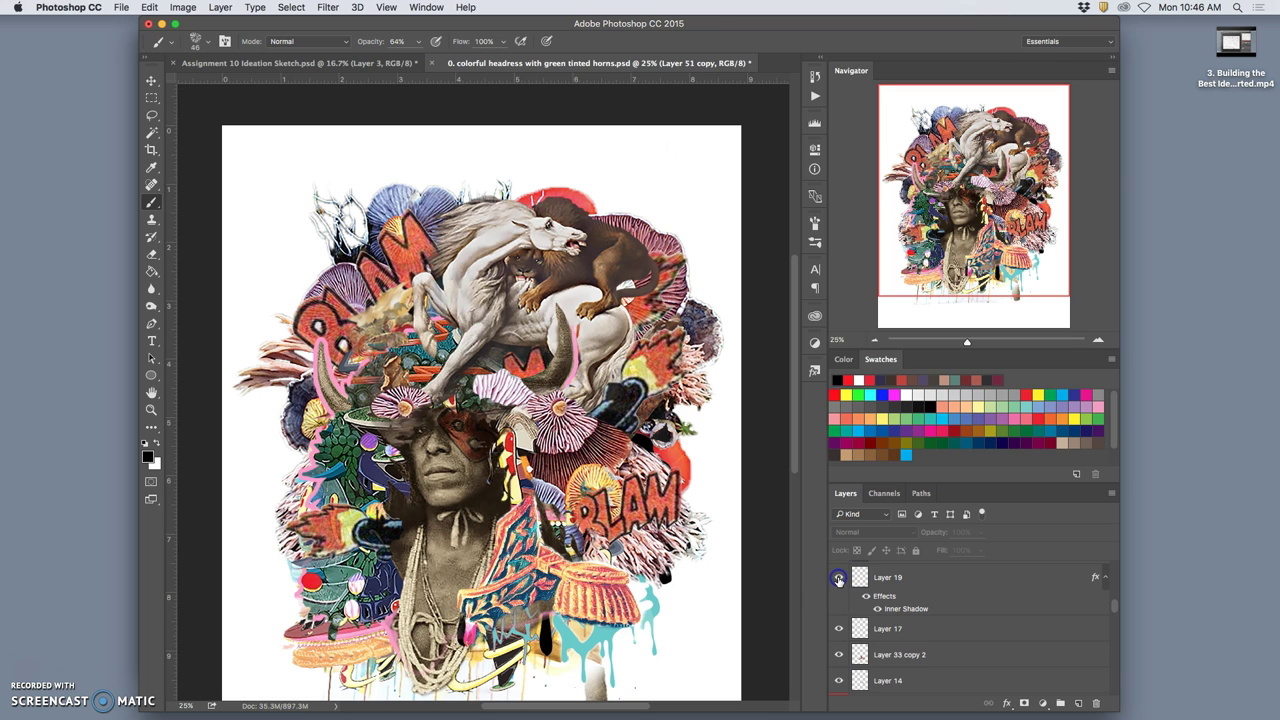
pyautogui.scroll(3, 845, 590)
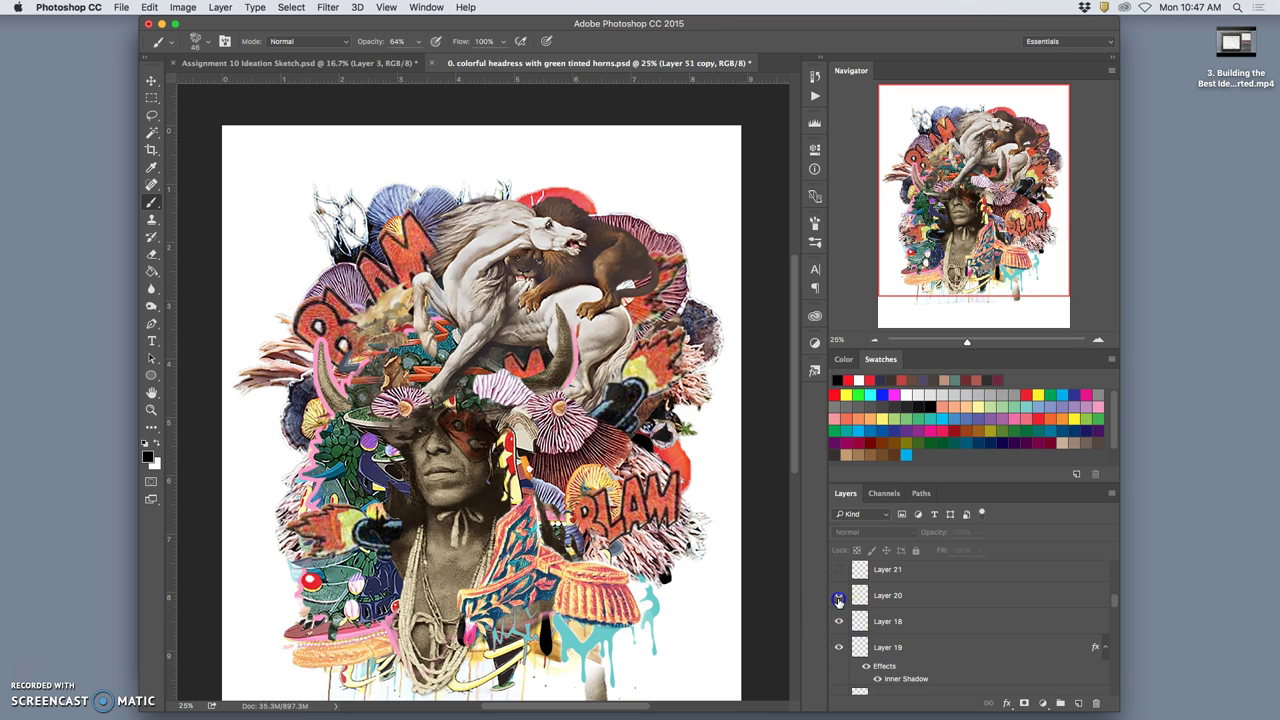
pyautogui.click(837, 570)
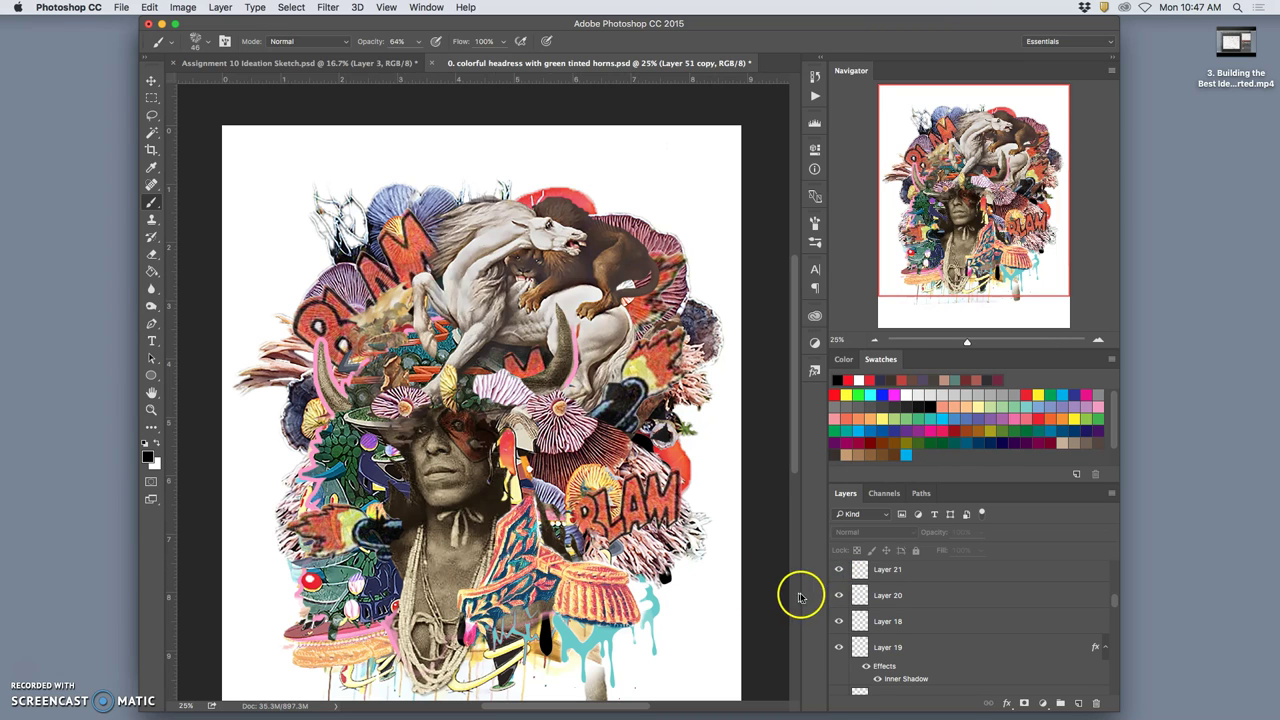
pyautogui.scroll(1, 843, 595)
pyautogui.scroll(1, 846, 594)
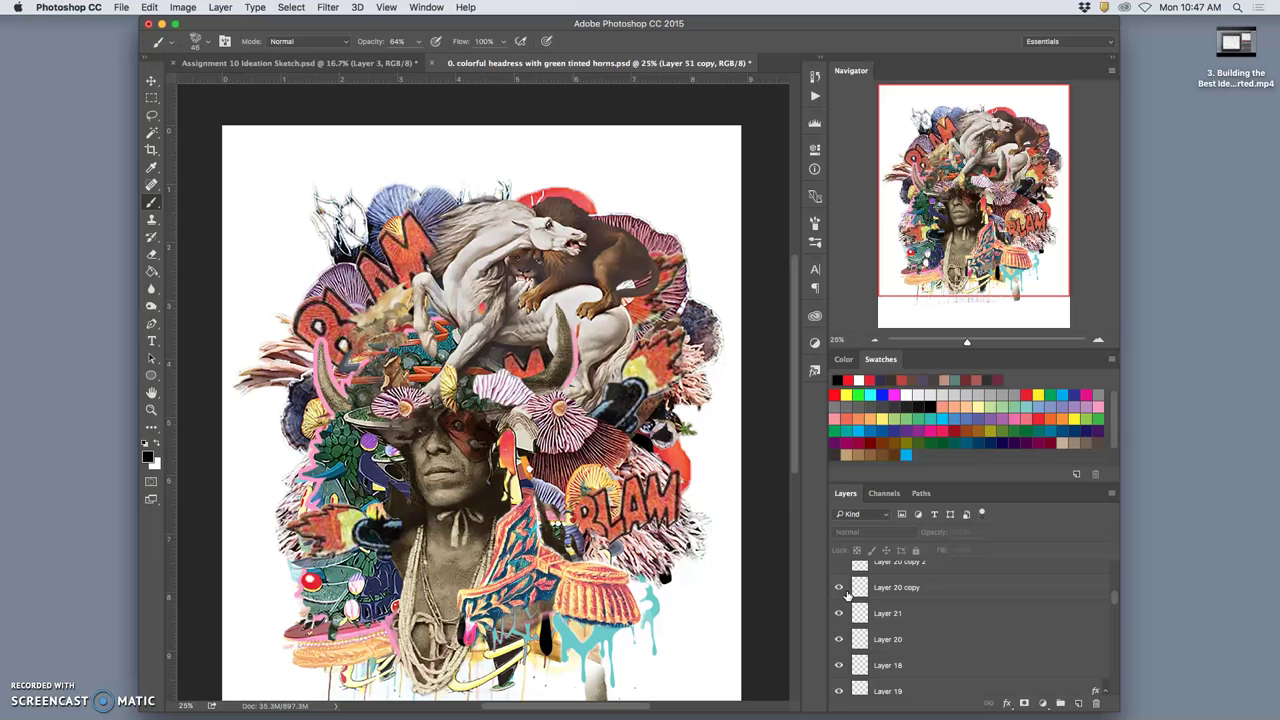
pyautogui.scroll(1, 840, 585)
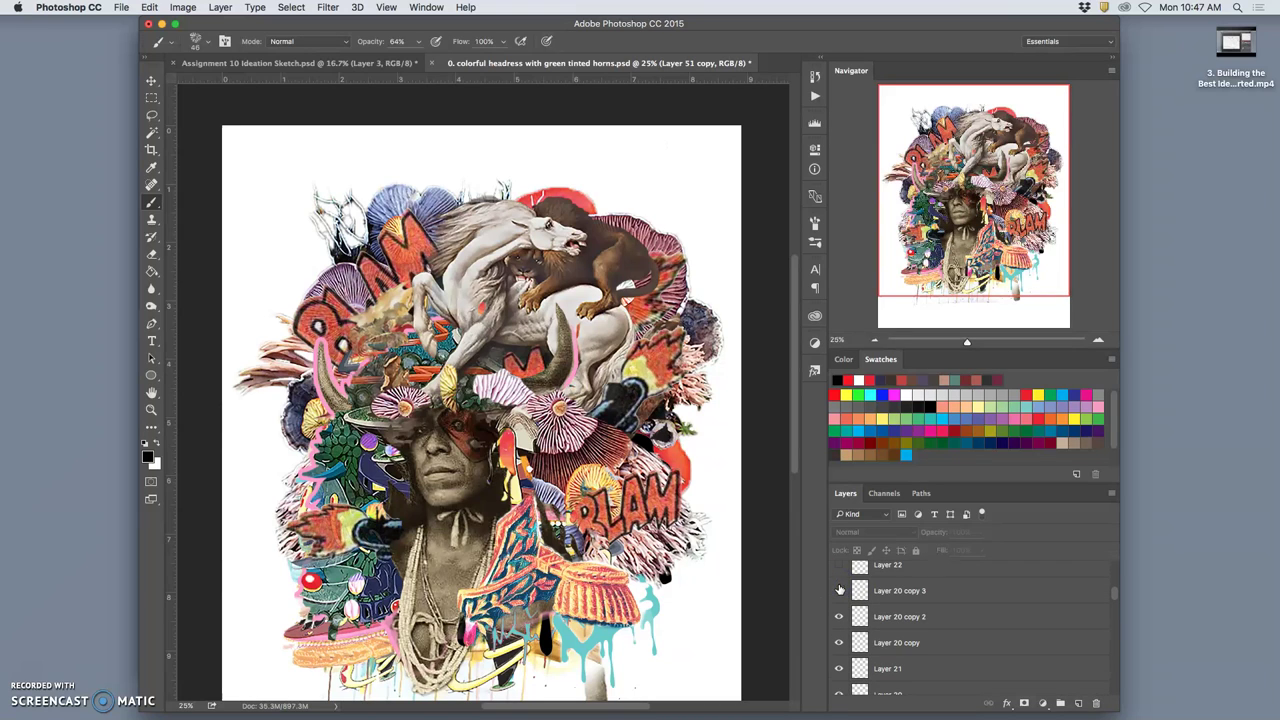
pyautogui.scroll(2, 840, 595)
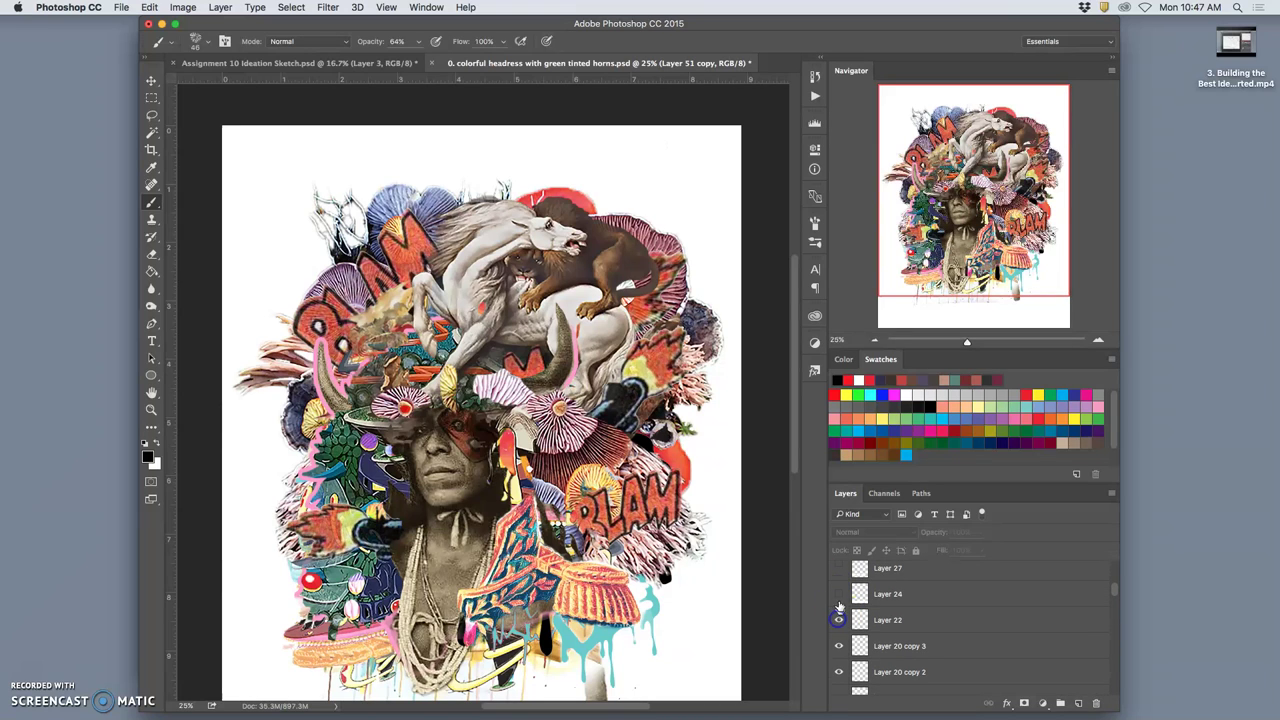
pyautogui.click(838, 569)
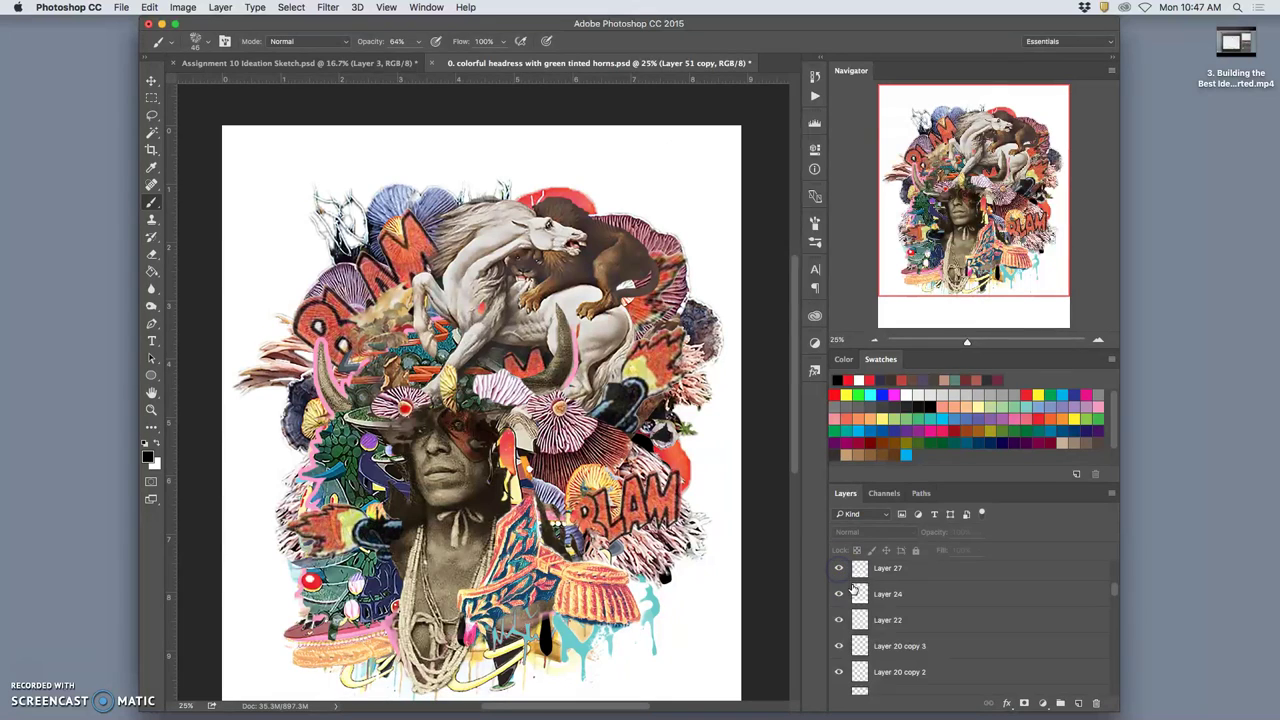
pyautogui.scroll(1, 842, 575)
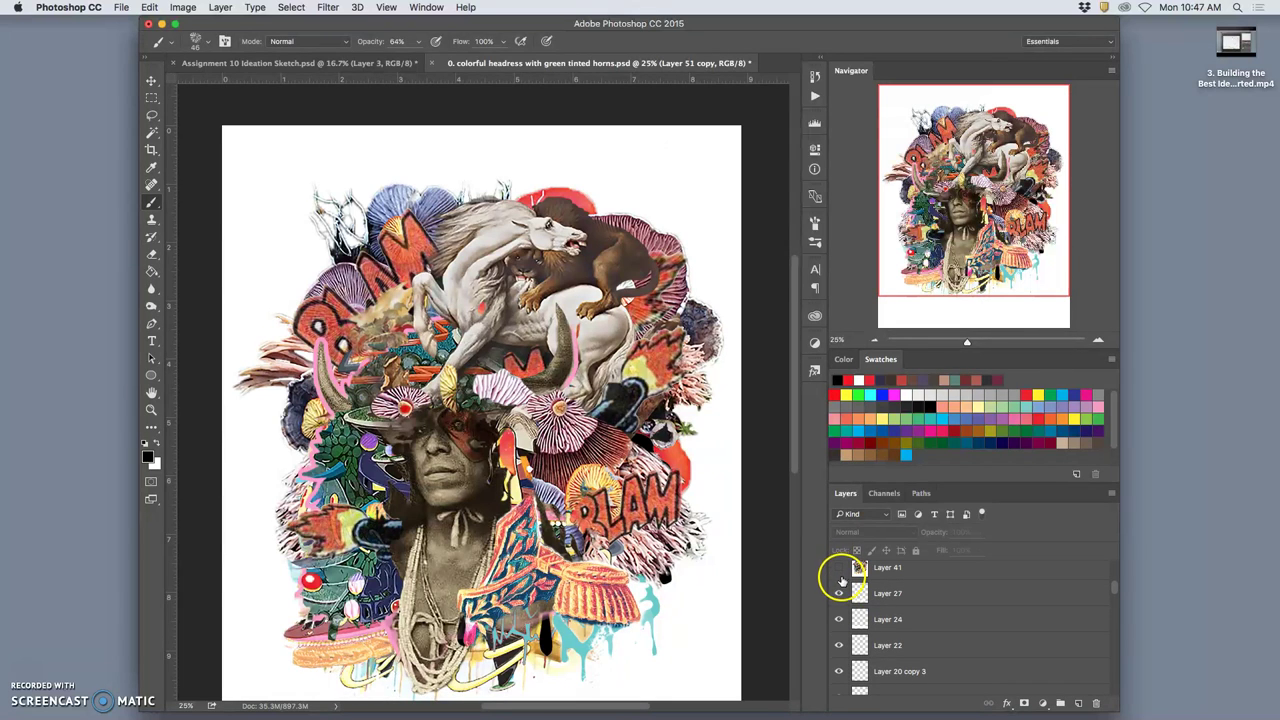
# - Toggle the BLAM artwork layer on and off to compare the collage, leaving it visible
pyautogui.click(839, 568)
pyautogui.click(840, 569)
pyautogui.click(840, 569)
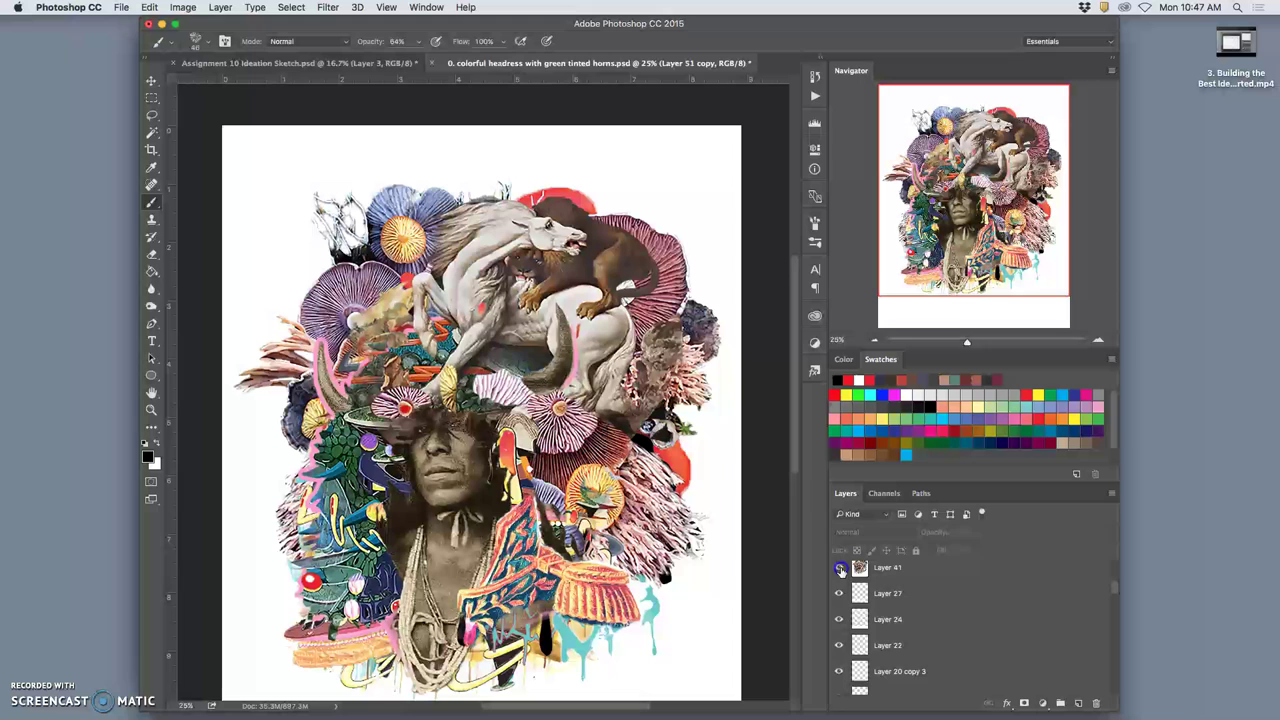
pyautogui.click(840, 569)
pyautogui.scroll(1, 845, 573)
pyautogui.scroll(2, 844, 574)
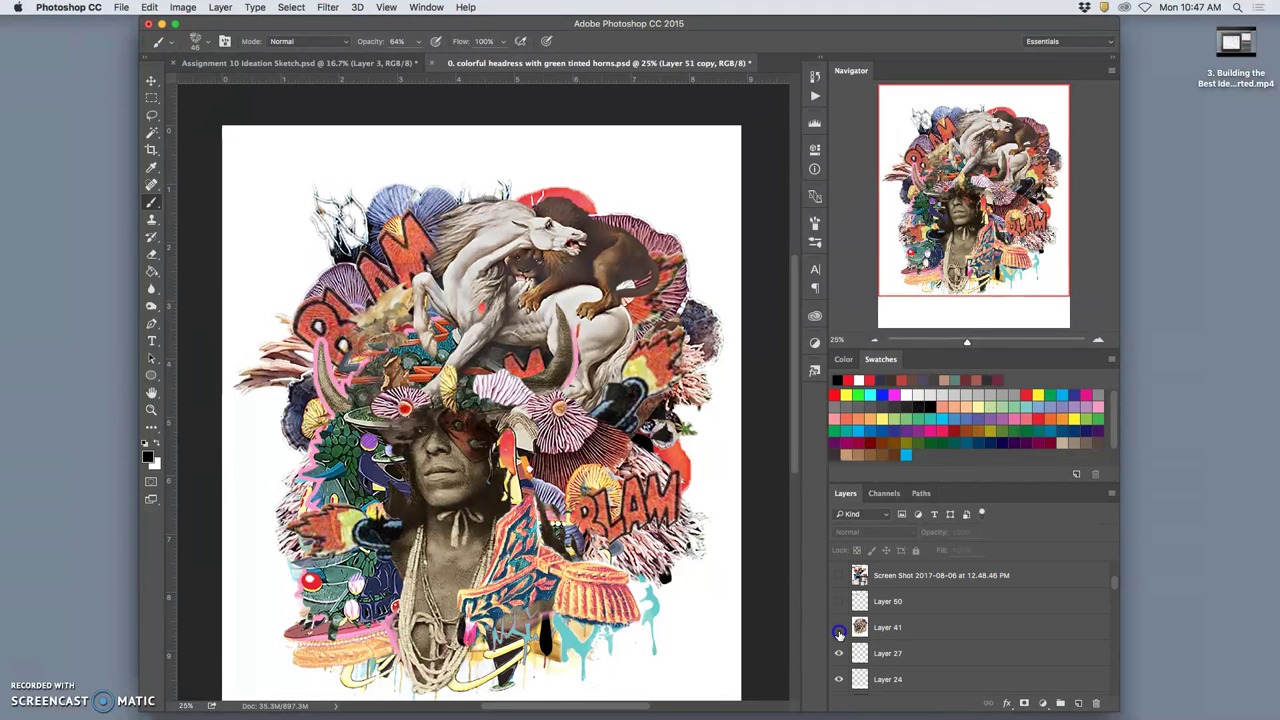
pyautogui.click(839, 632)
pyautogui.click(839, 632)
pyautogui.click(839, 632)
pyautogui.click(839, 632)
pyautogui.click(839, 632)
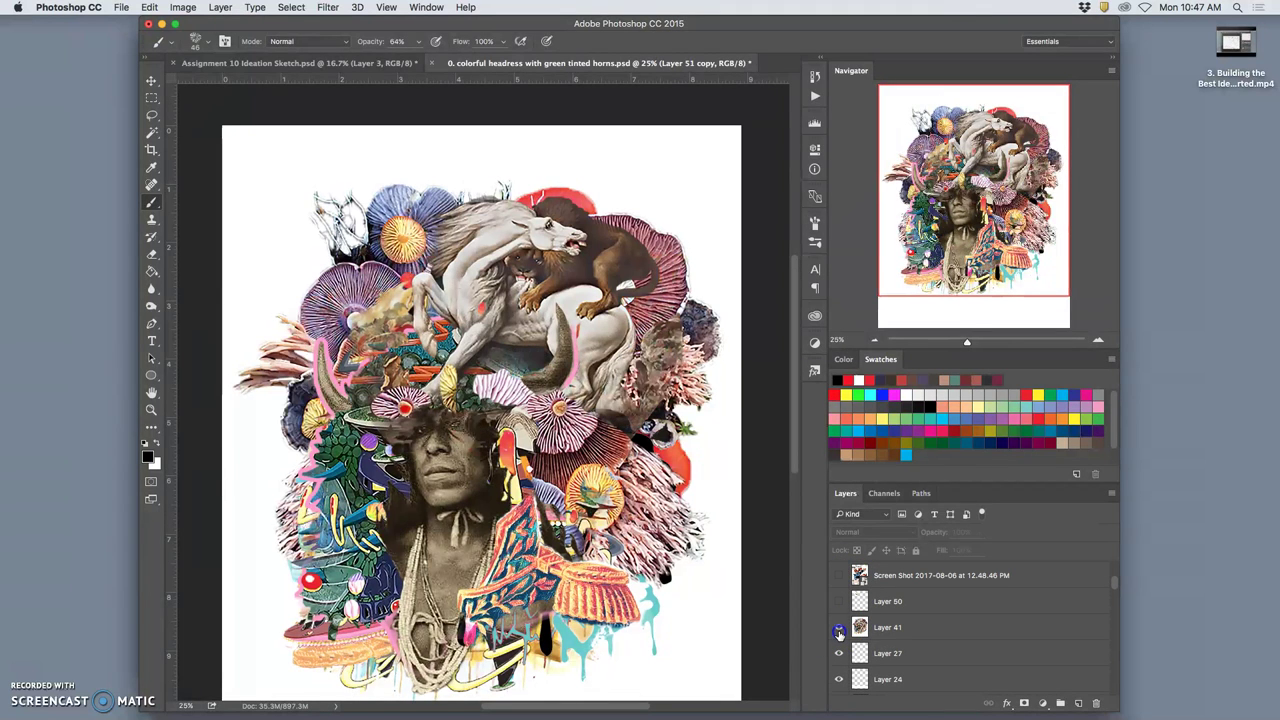
pyautogui.click(839, 632)
pyautogui.click(839, 632)
pyautogui.click(839, 632)
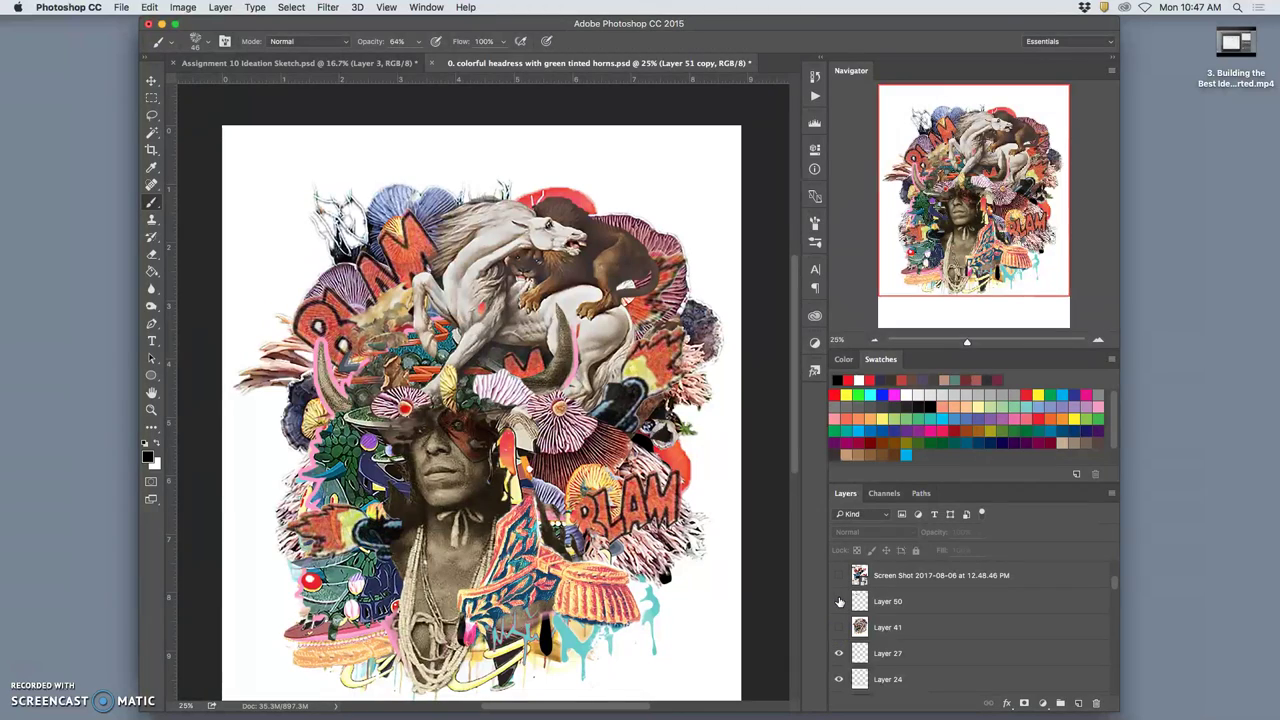
# - Check the screenshot layer, hide it again, and show Layer 50's yellow orbs
pyautogui.click(839, 601)
pyautogui.click(839, 575)
pyautogui.click(839, 575)
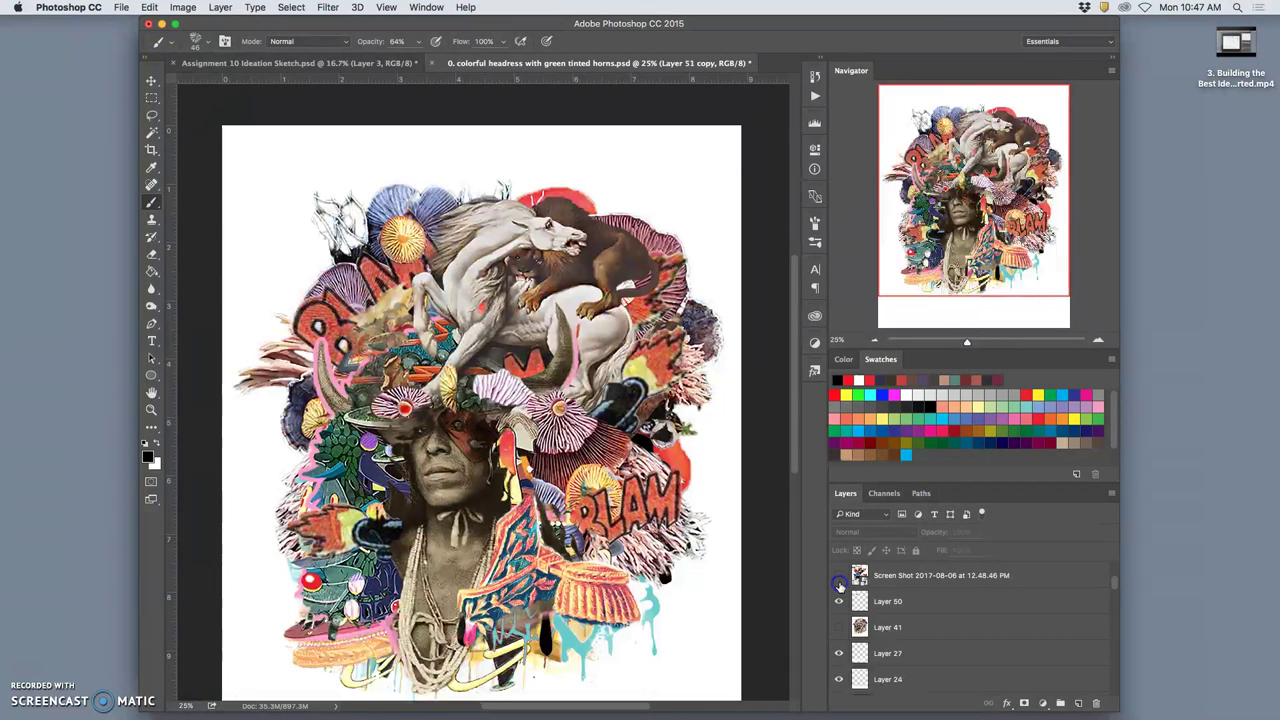
pyautogui.scroll(3, 845, 600)
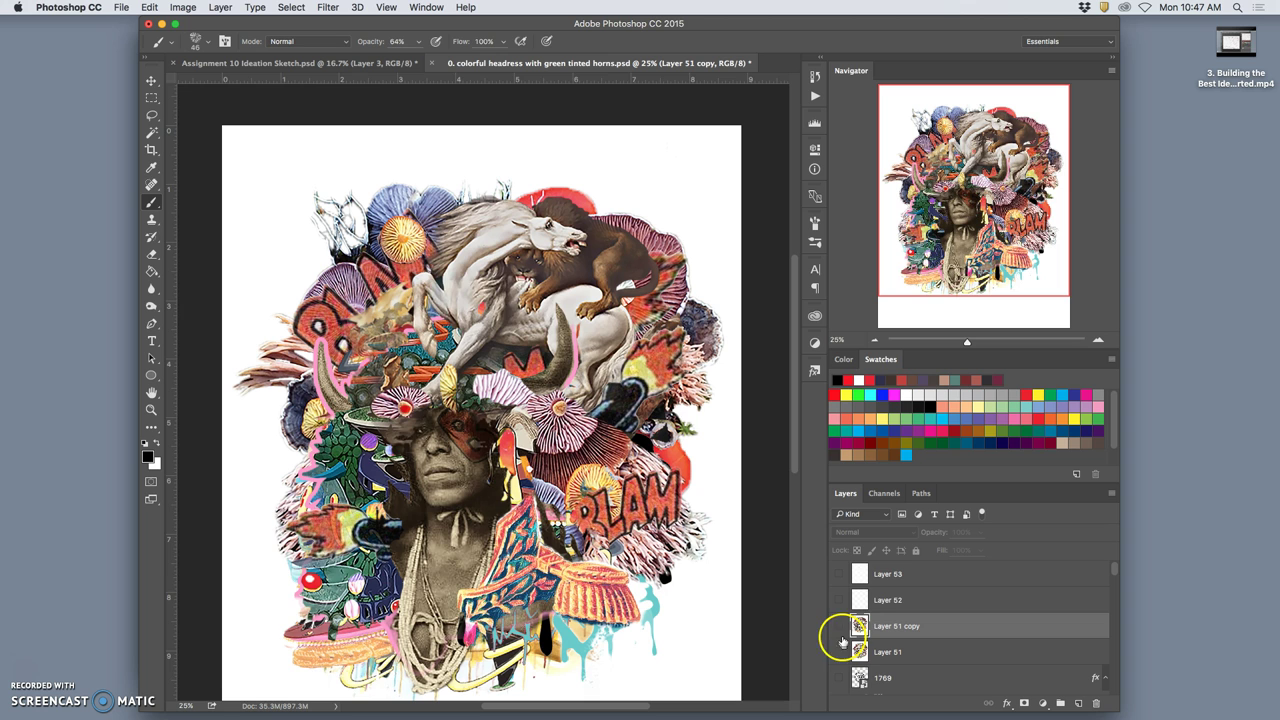
# - Compare the 1769 emblem on and off, then keep Layer 51 copy visible and hide Layer 51
pyautogui.click(839, 652)
pyautogui.click(839, 626)
pyautogui.click(841, 650)
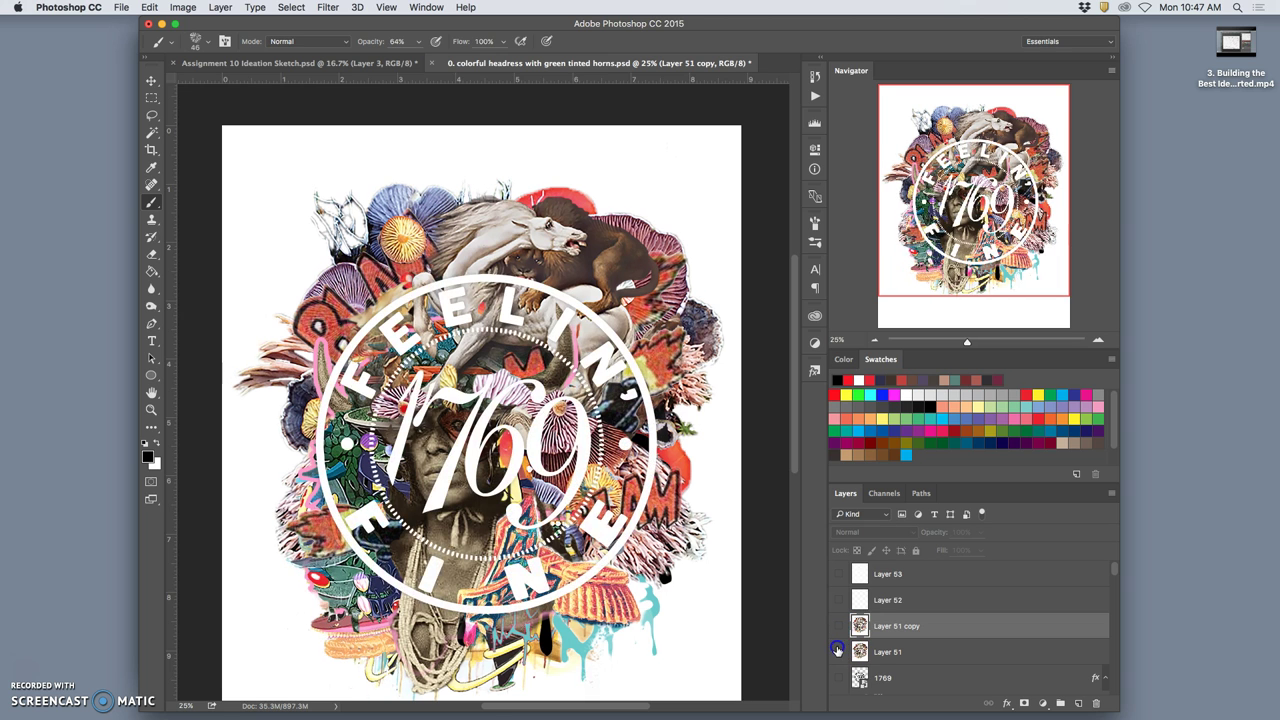
pyautogui.scroll(-1, 845, 650)
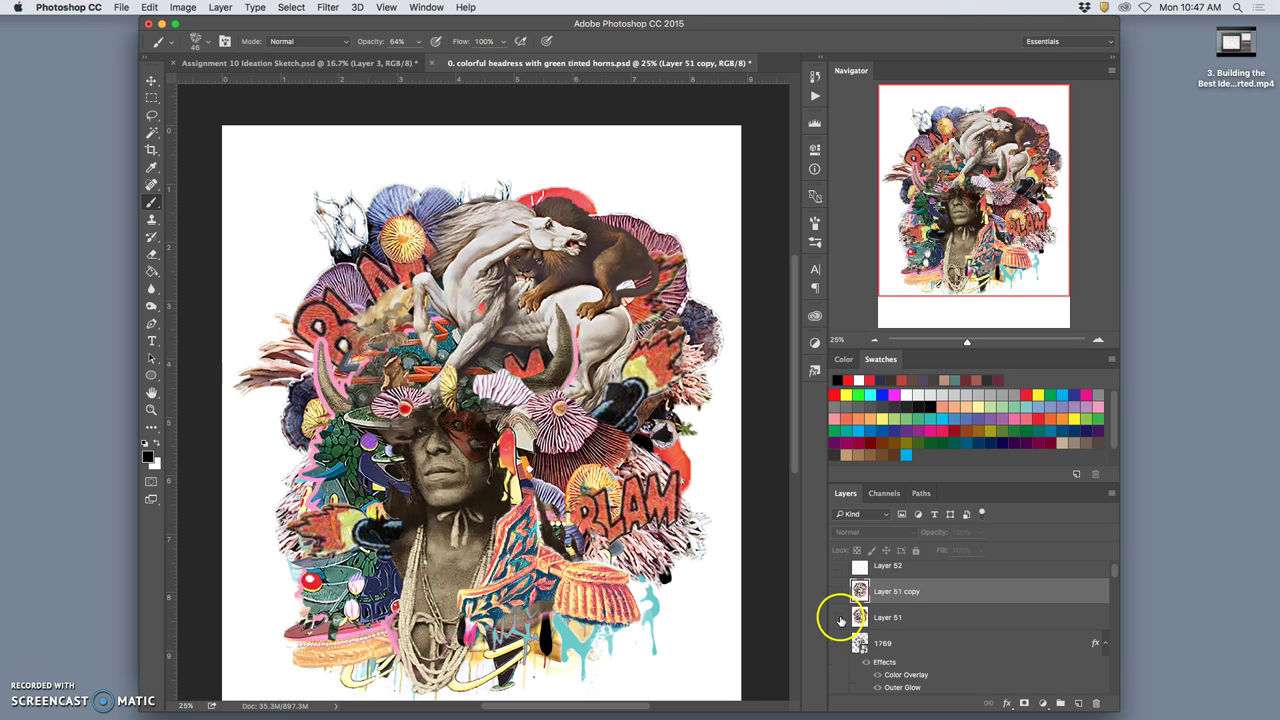
pyautogui.click(840, 619)
pyautogui.click(840, 617)
pyautogui.click(839, 618)
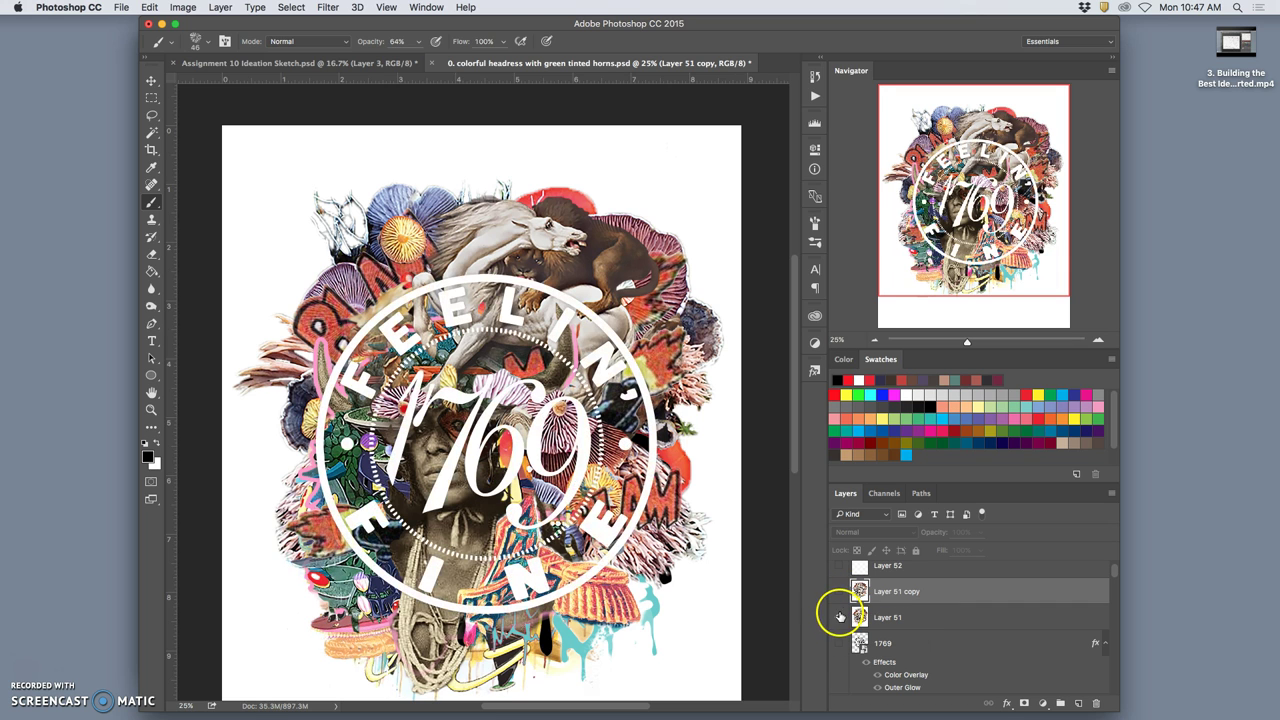
pyautogui.click(838, 591)
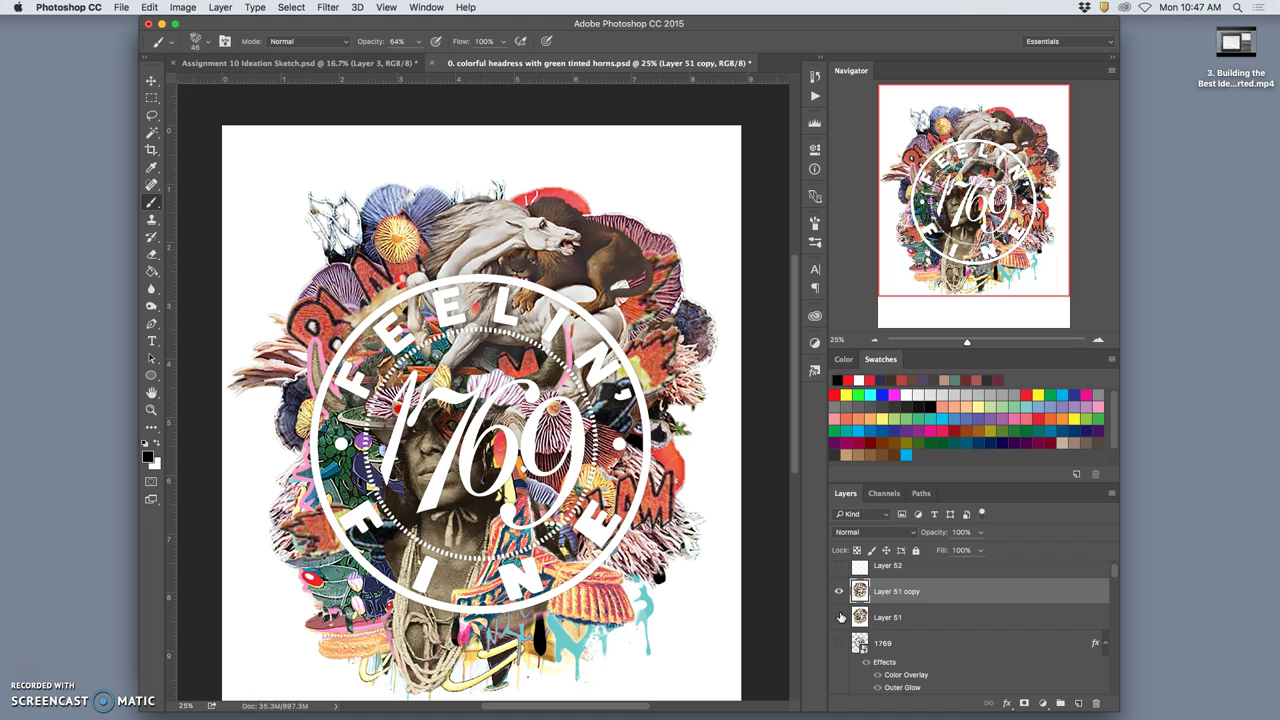
pyautogui.click(837, 617)
pyautogui.scroll(-2, 578, 455)
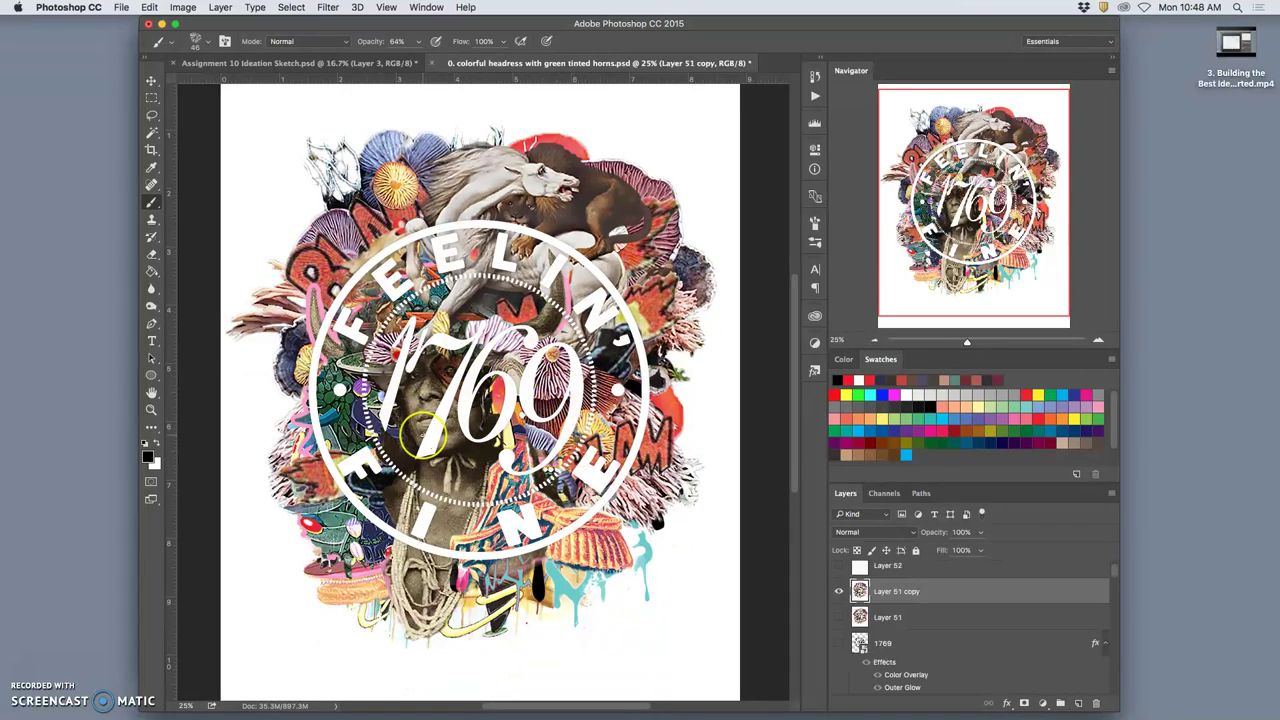
pyautogui.scroll(5, 425, 437)
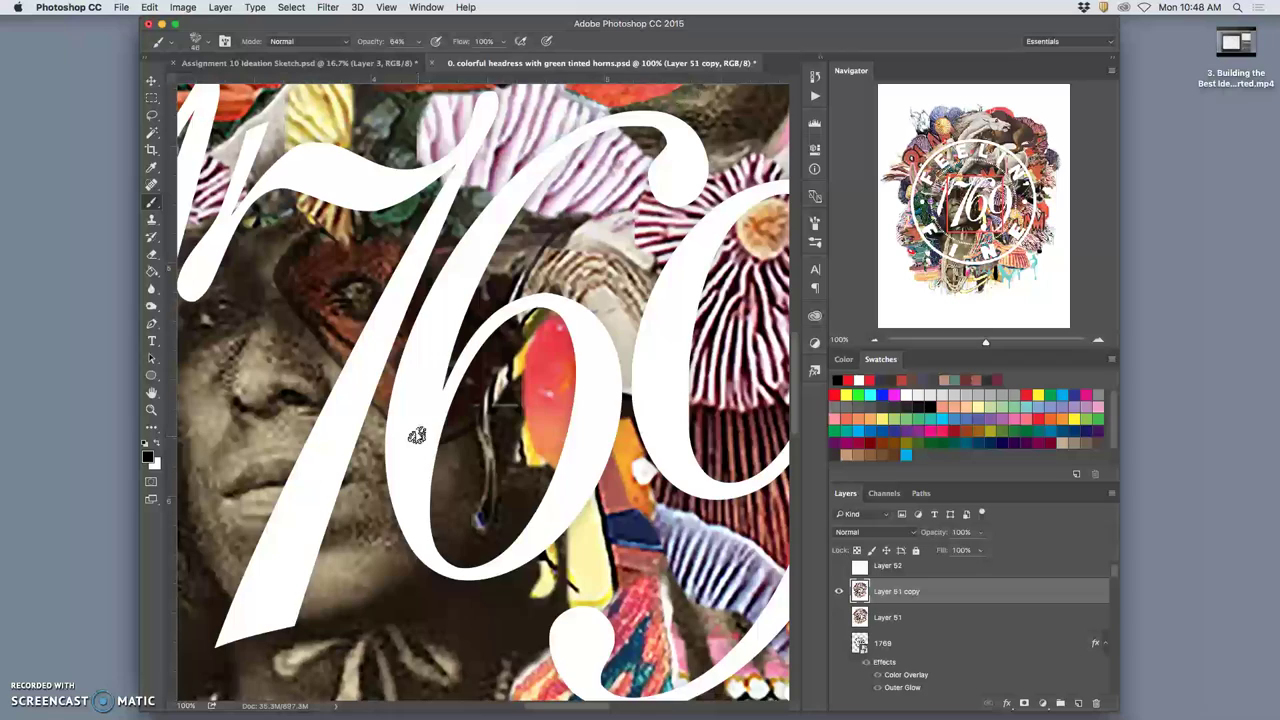
pyautogui.scroll(4, 416, 435)
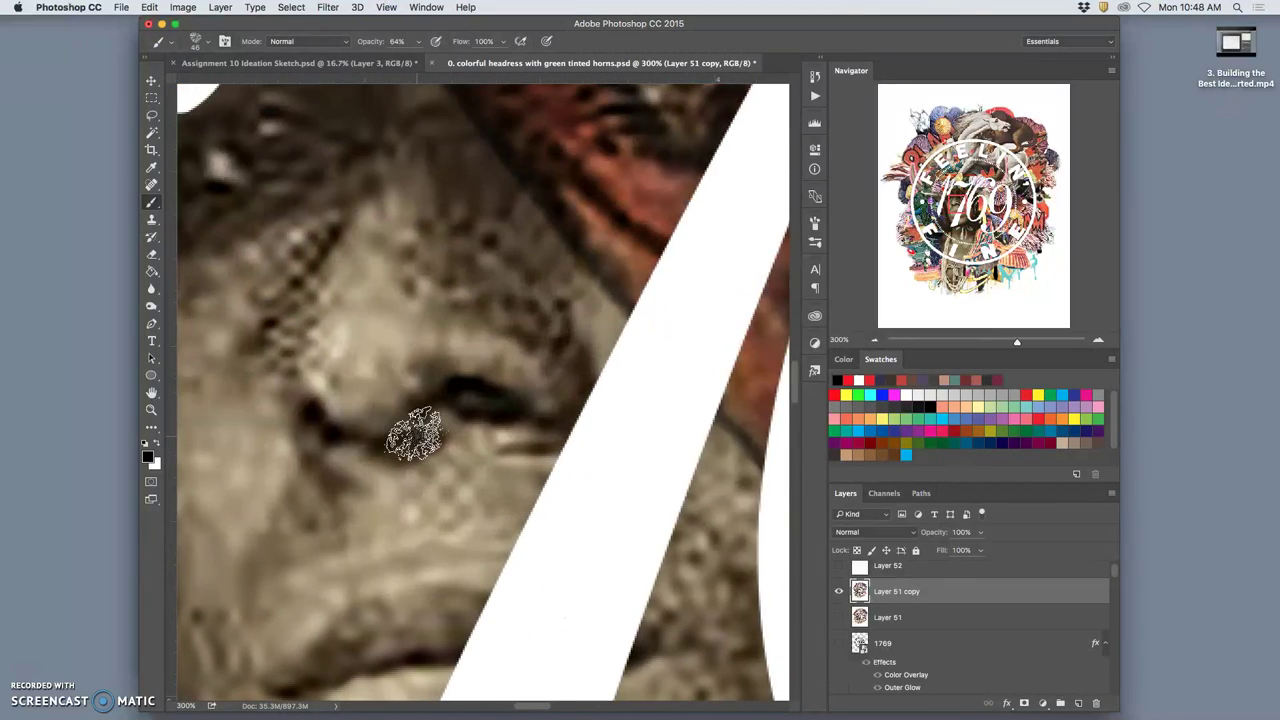
pyautogui.scroll(10, 414, 435)
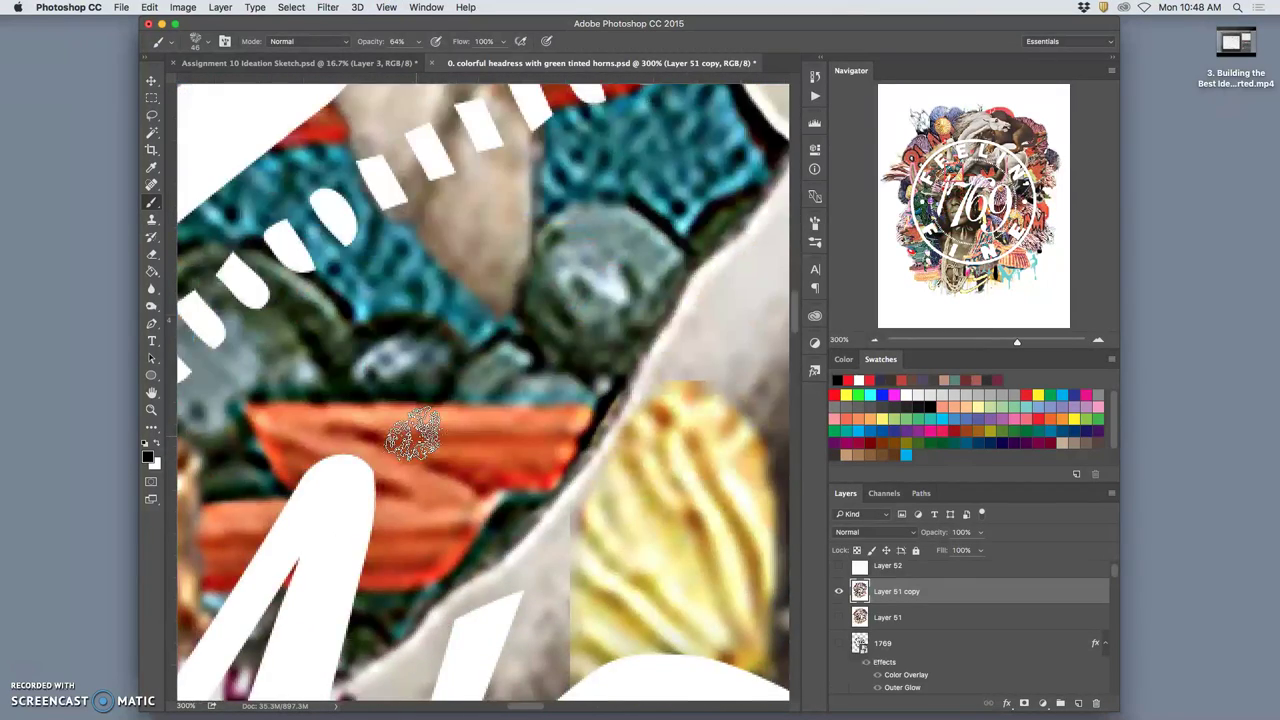
pyautogui.scroll(10, 414, 435)
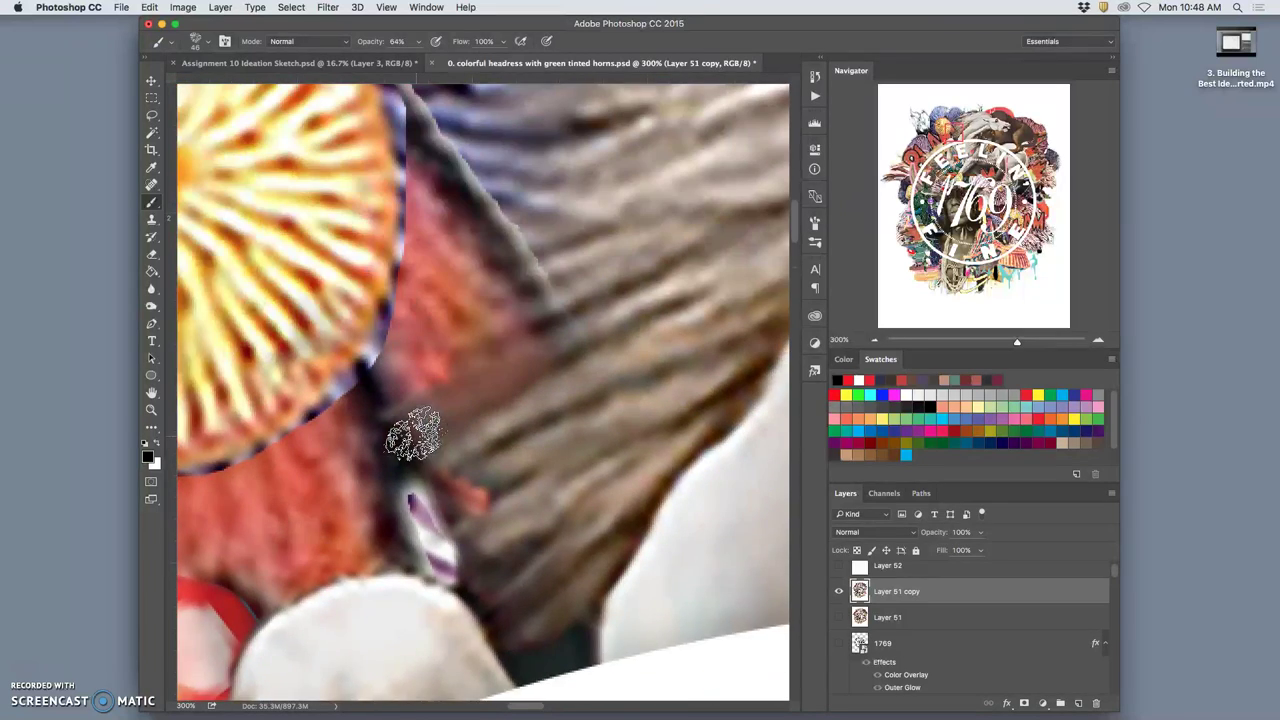
pyautogui.scroll(10, 414, 435)
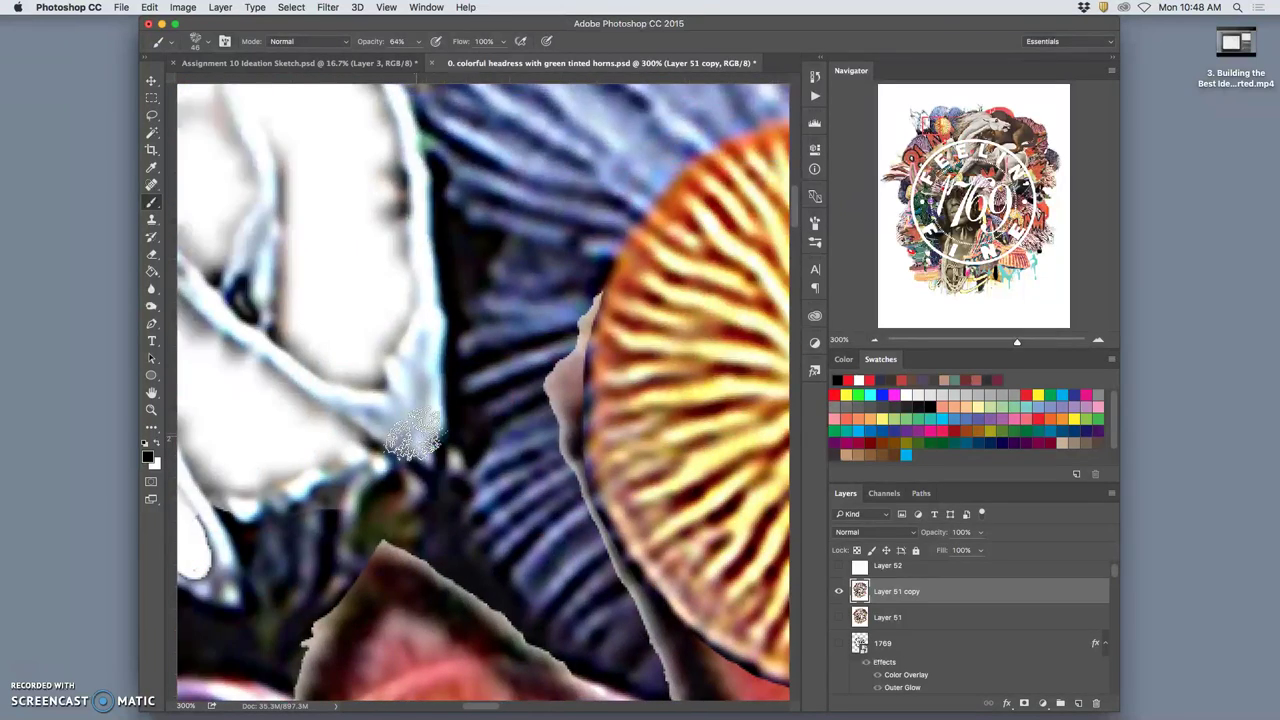
pyautogui.scroll(-8, 414, 435)
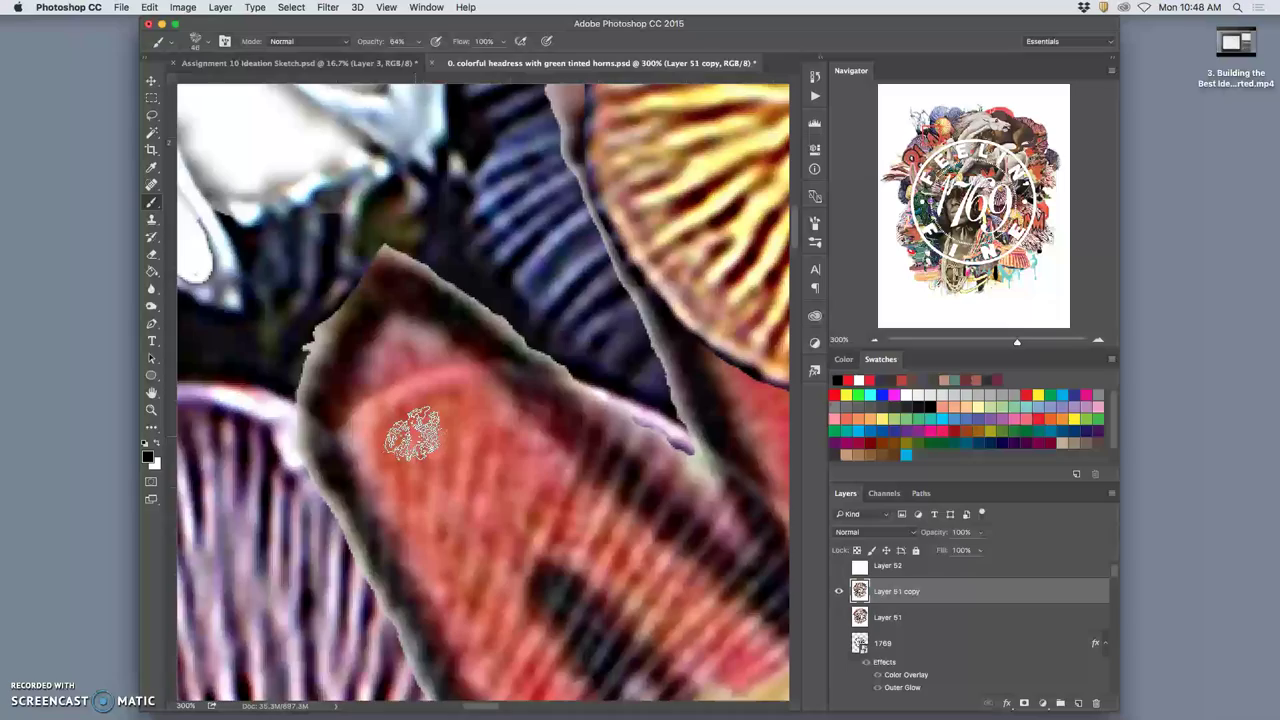
pyautogui.scroll(-8, 414, 435)
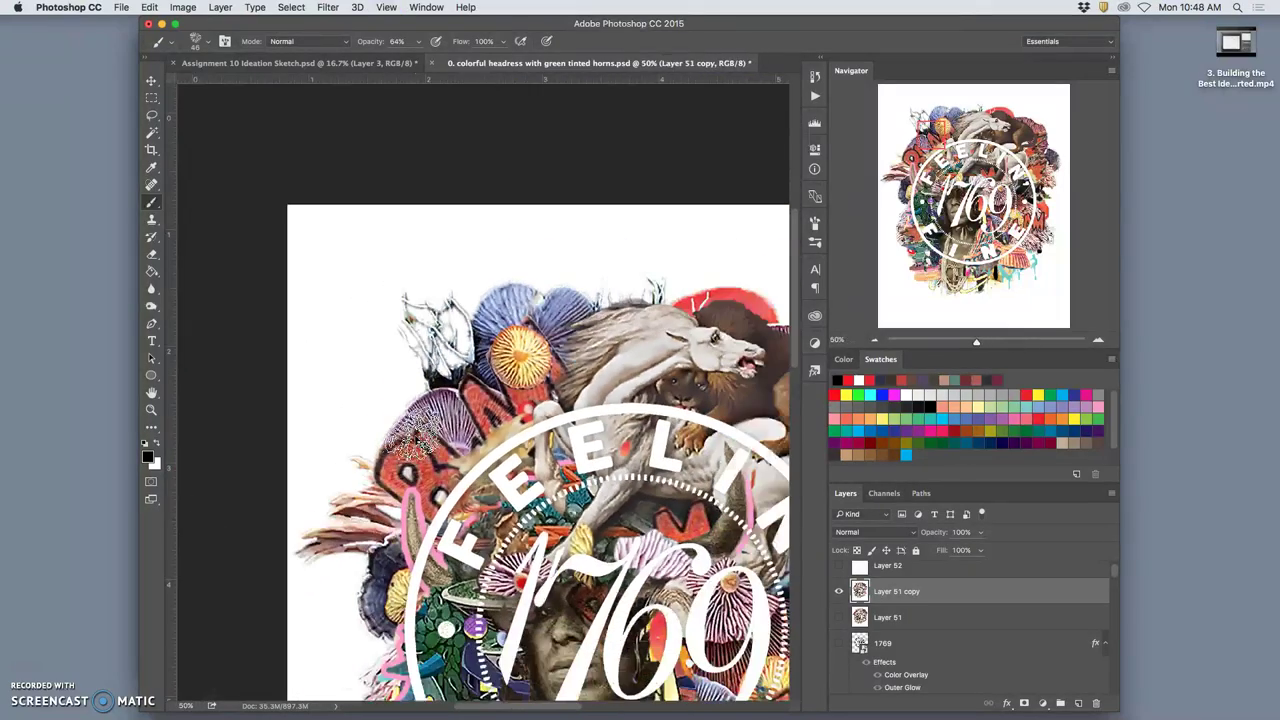
pyautogui.scroll(-5, 371, 328)
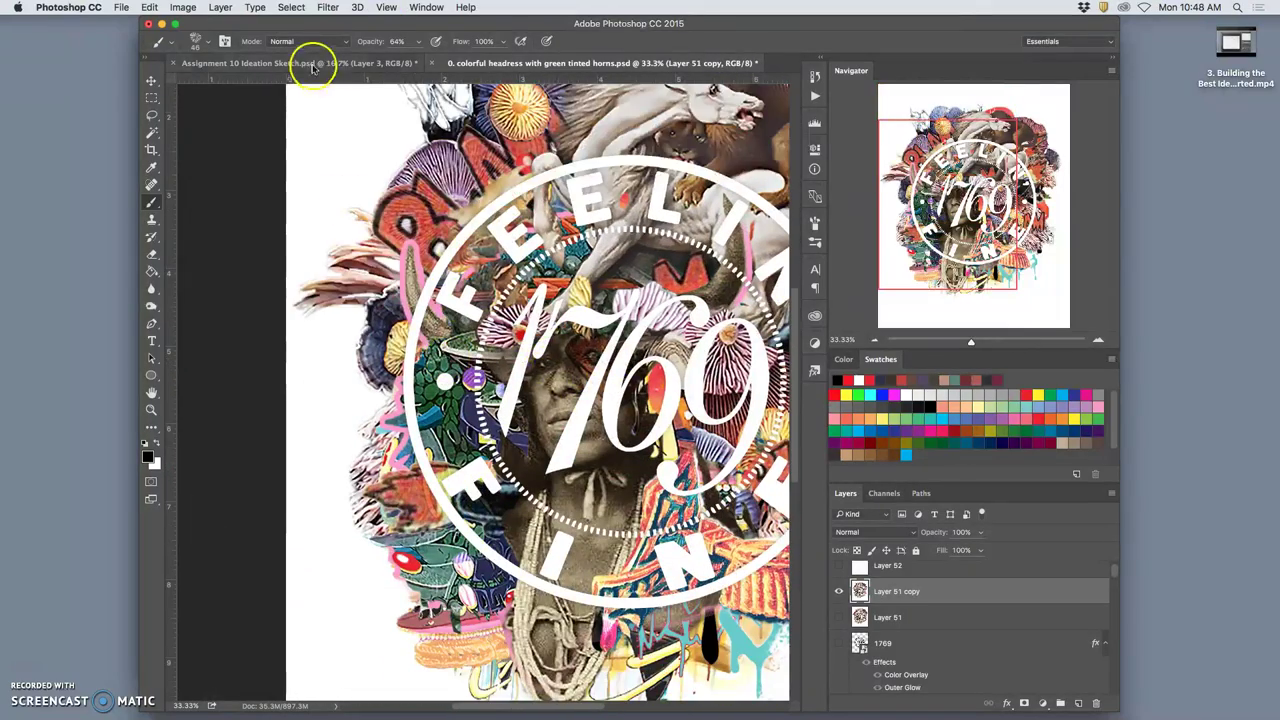
# - Glance at the Ideation Sketch, zoom the collage out to fit, then return to the Ideation Sketch
pyautogui.click(306, 64)
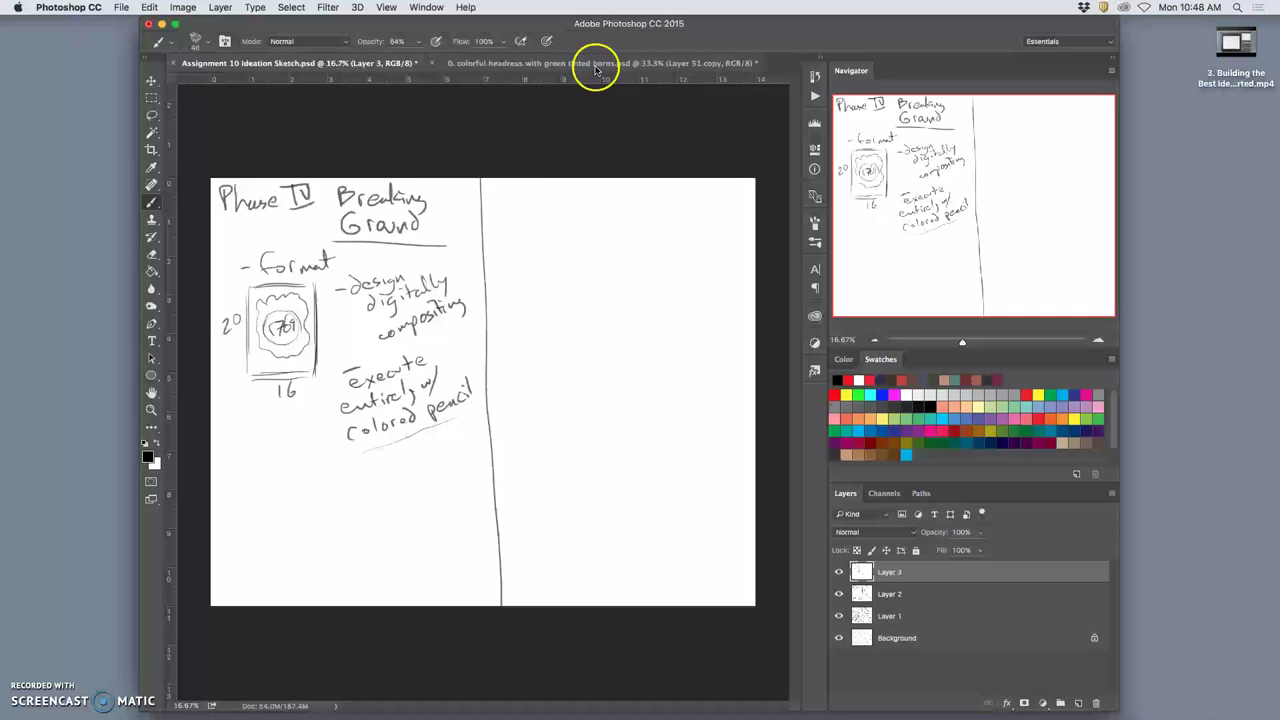
pyautogui.click(594, 63)
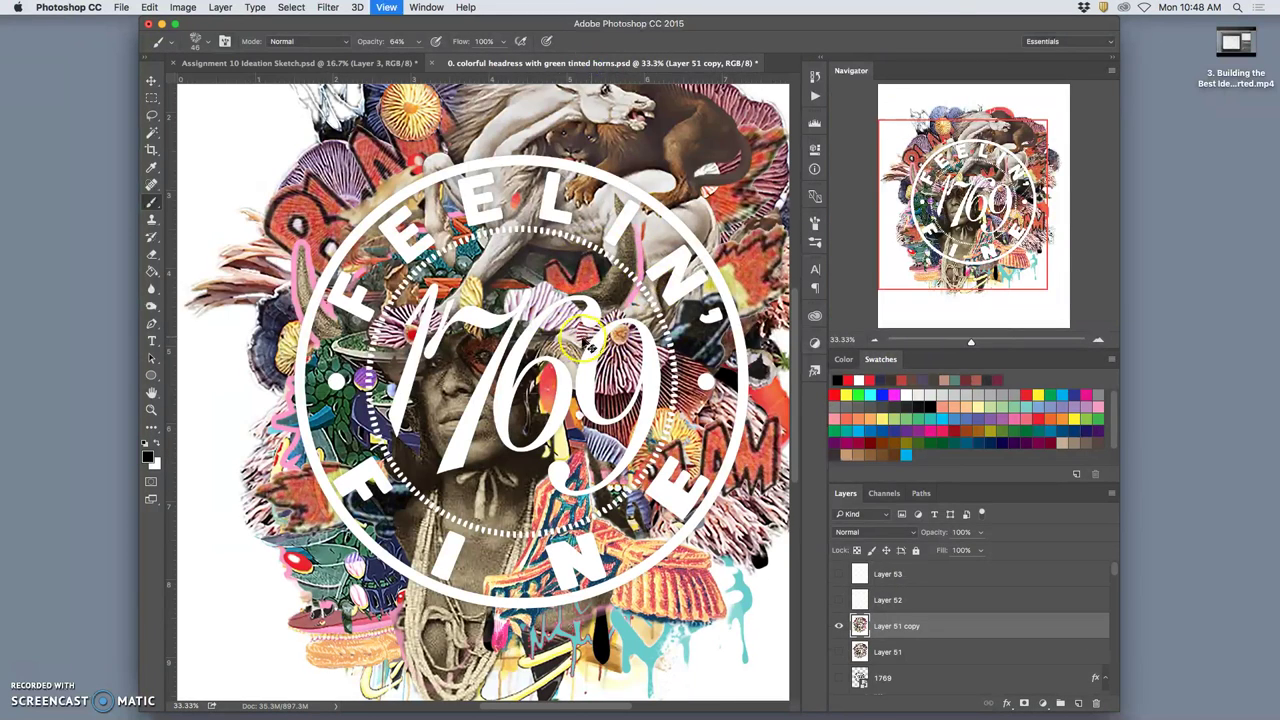
pyautogui.press('super+minus')
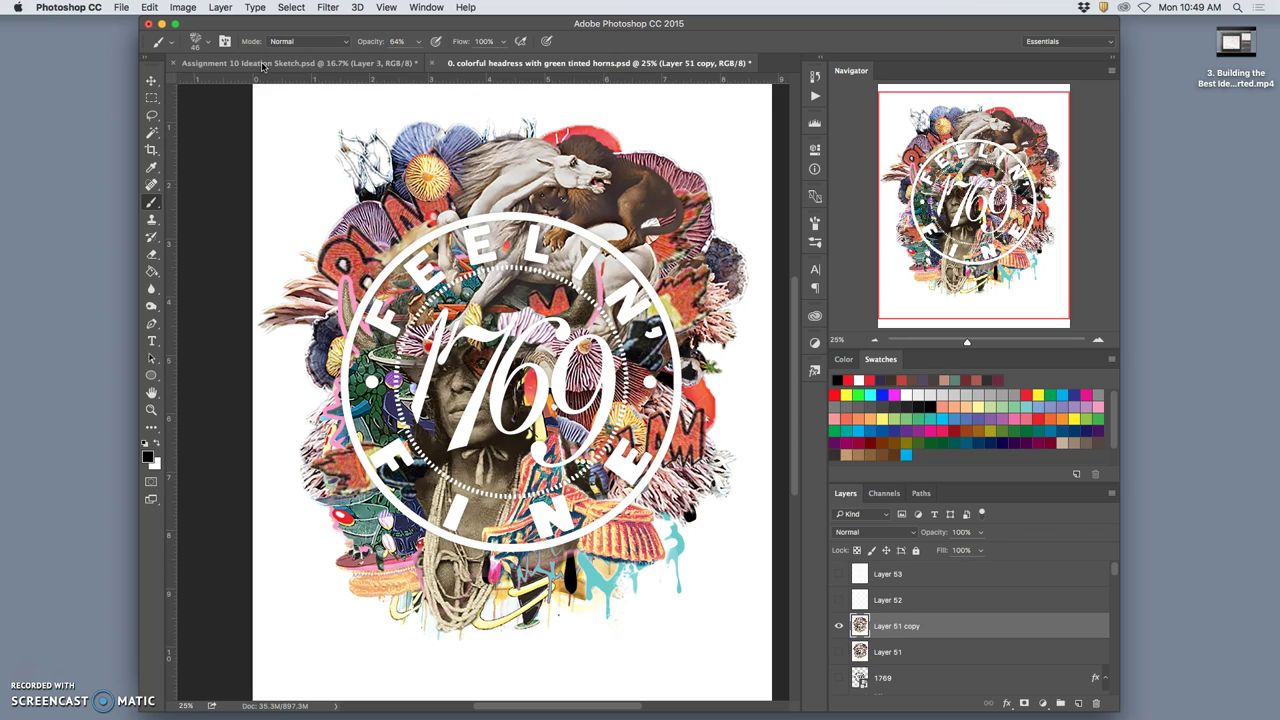
pyautogui.click(263, 63)
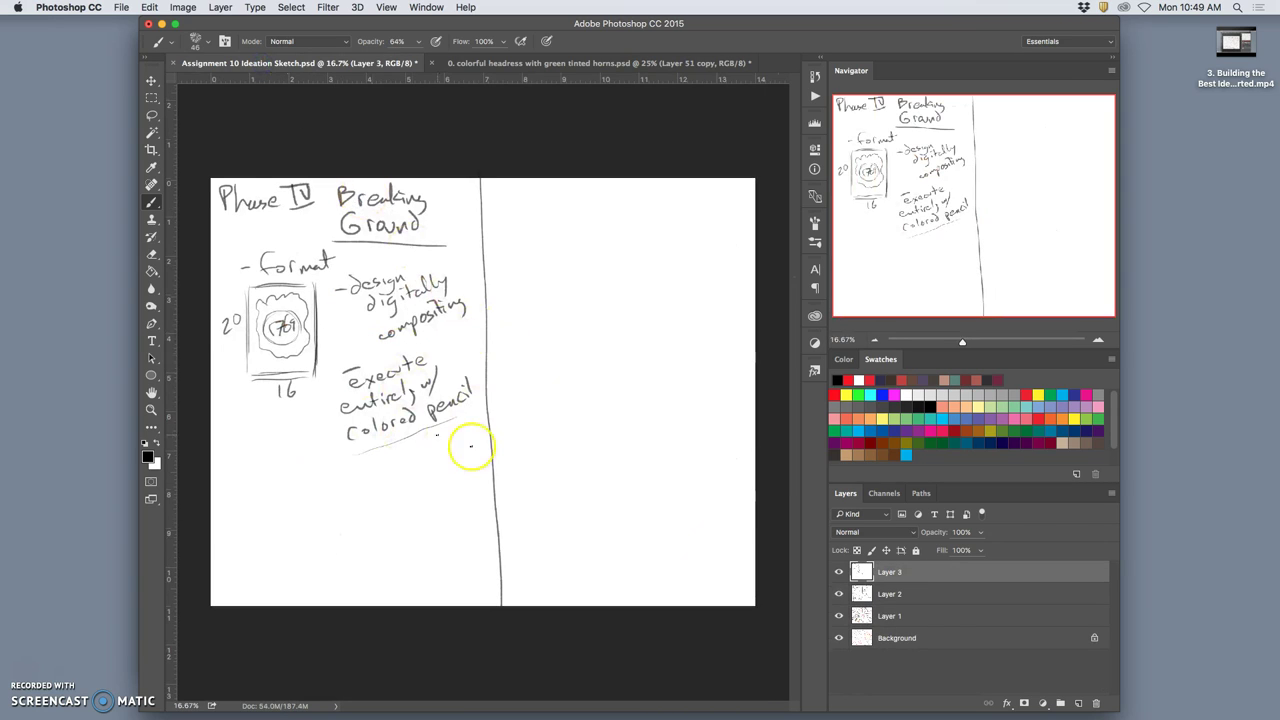
# - Handwrite and underline the heading 'Get to Work', with '- Follow your' below it
pyautogui.click(538, 236)
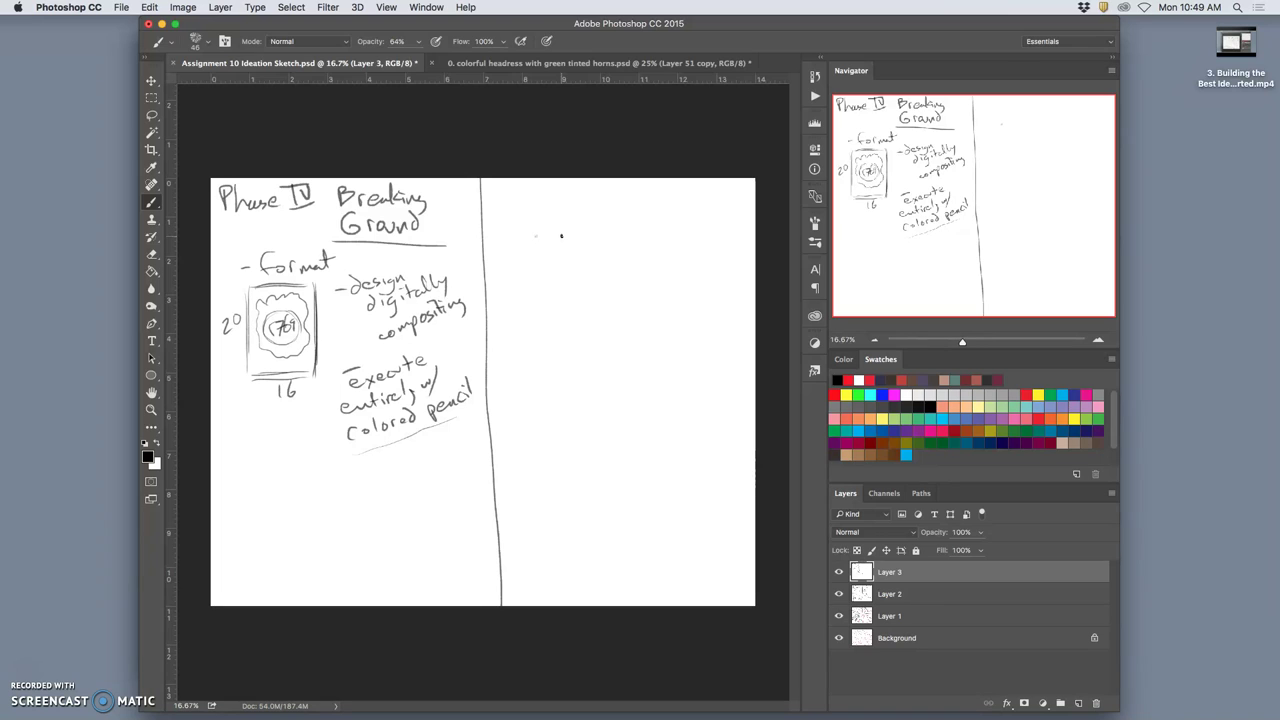
pyautogui.moveTo(551, 195)
pyautogui.mouseDown()
pyautogui.moveTo(544, 210)
pyautogui.moveTo(603, 194)
pyautogui.moveTo(686, 213)
pyautogui.mouseUp()
pyautogui.click(646, 206)
pyautogui.moveTo(514, 230); pyautogui.dragTo(684, 228)
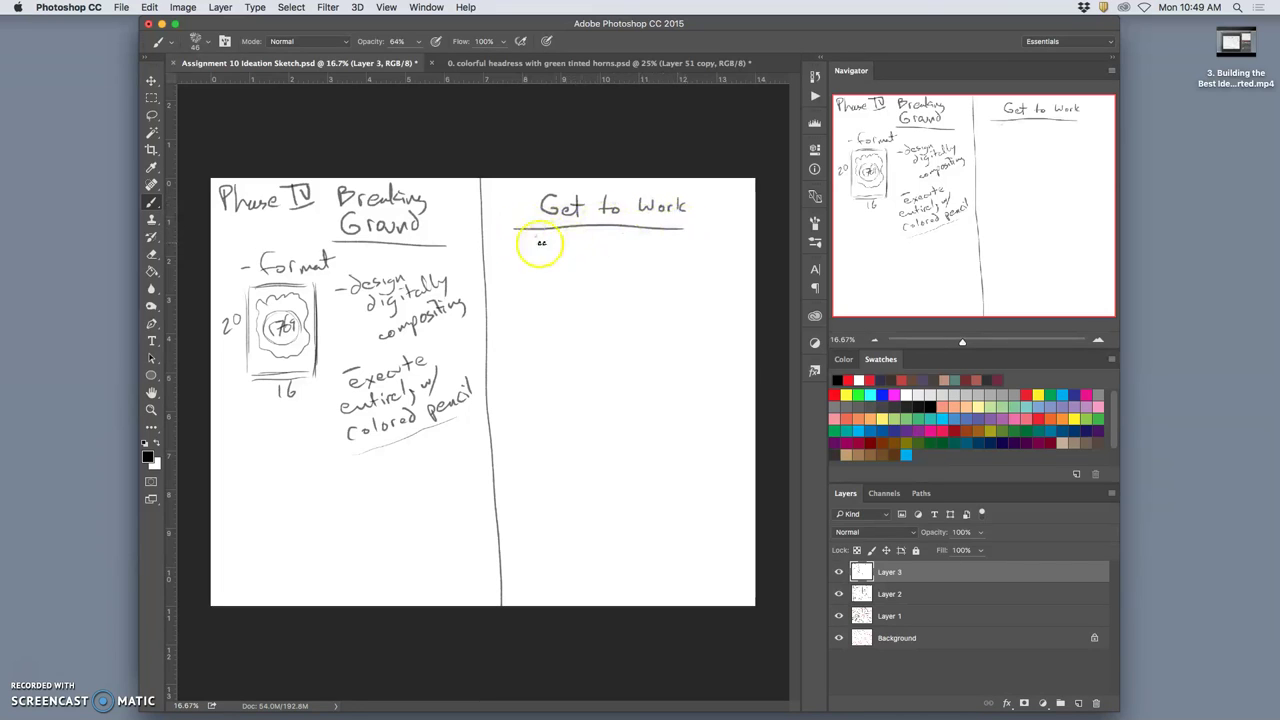
pyautogui.moveTo(518, 243); pyautogui.dragTo(531, 243)
pyautogui.moveTo(545, 238)
pyautogui.mouseDown()
pyautogui.moveTo(544, 251)
pyautogui.moveTo(554, 237)
pyautogui.mouseUp()
pyautogui.moveTo(556, 243); pyautogui.dragTo(559, 245)
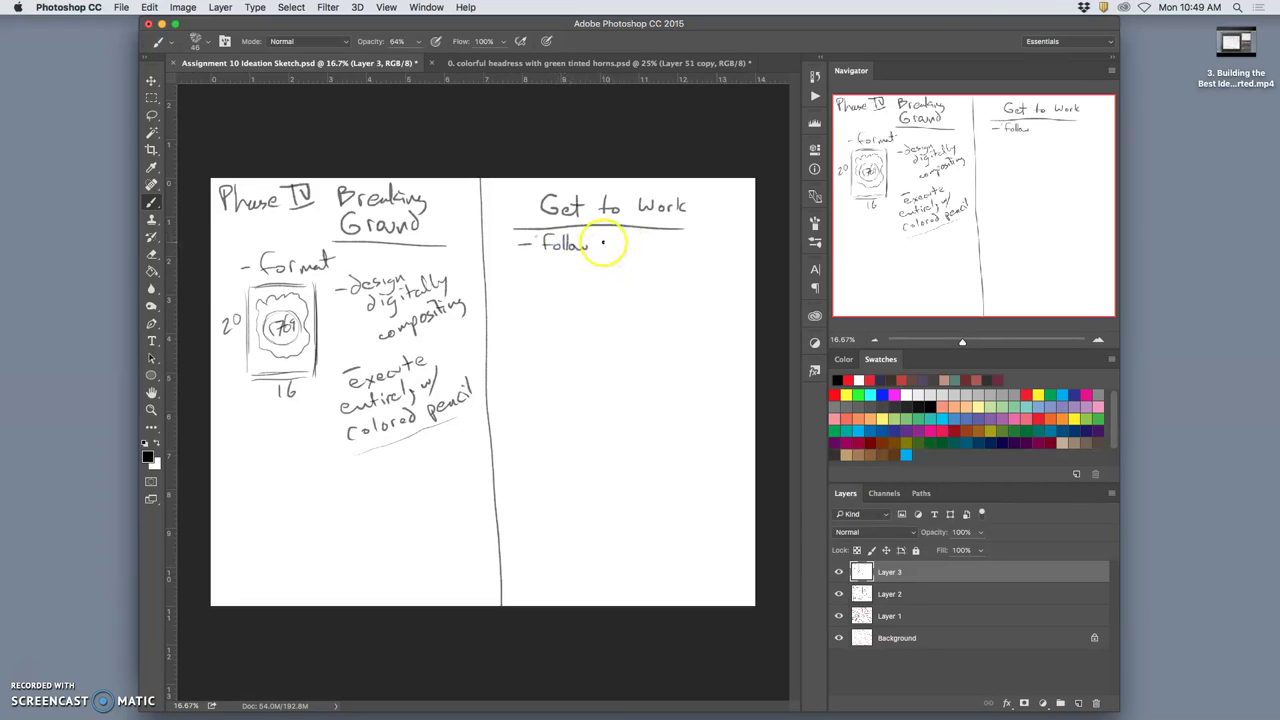
pyautogui.moveTo(601, 241); pyautogui.dragTo(736, 243)
# - Complete 'work flow' and item 1, 'transfer digital design (lowres)'
pyautogui.moveTo(550, 275); pyautogui.dragTo(578, 286)
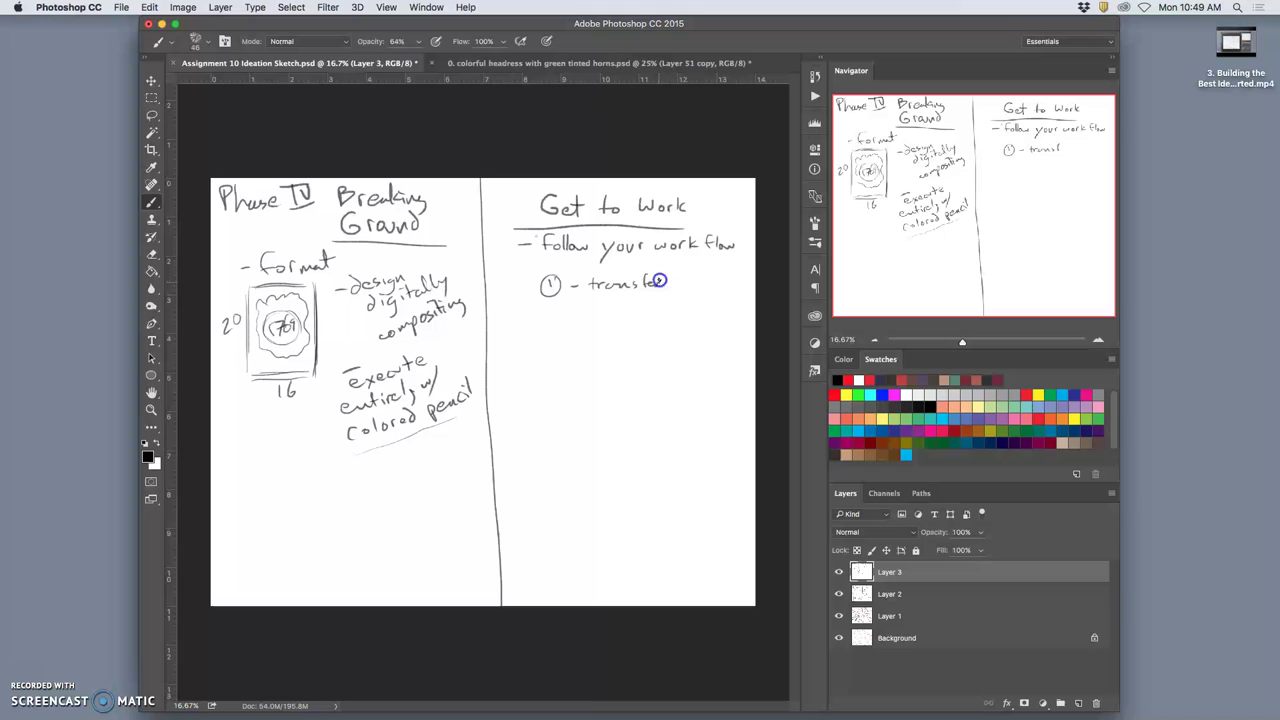
pyautogui.moveTo(656, 283); pyautogui.dragTo(728, 288)
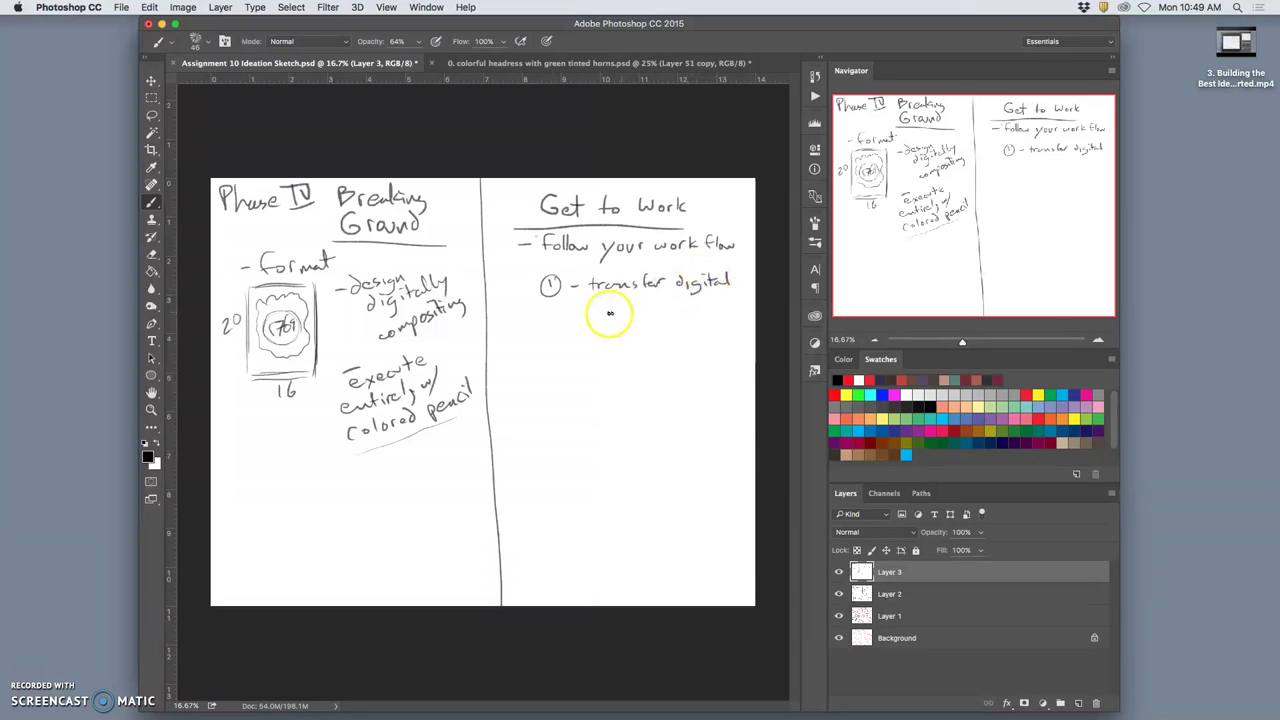
pyautogui.moveTo(593, 298)
pyautogui.mouseDown()
pyautogui.moveTo(618, 315)
pyautogui.moveTo(663, 309)
pyautogui.mouseUp()
pyautogui.moveTo(673, 303); pyautogui.dragTo(712, 306)
pyautogui.moveTo(716, 292); pyautogui.dragTo(718, 308)
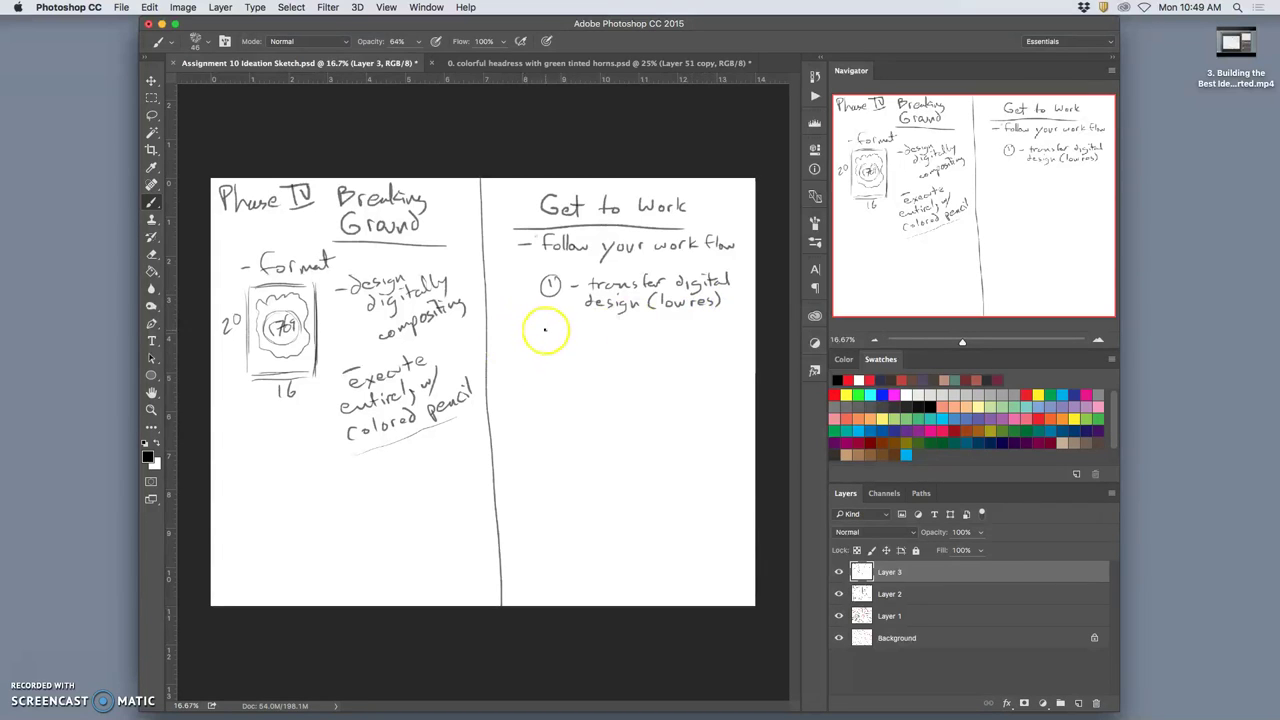
# - Write a circled 2 followed by 'Work out from White lettering'
pyautogui.moveTo(550, 322)
pyautogui.mouseDown()
pyautogui.moveTo(553, 339)
pyautogui.moveTo(572, 335)
pyautogui.mouseUp()
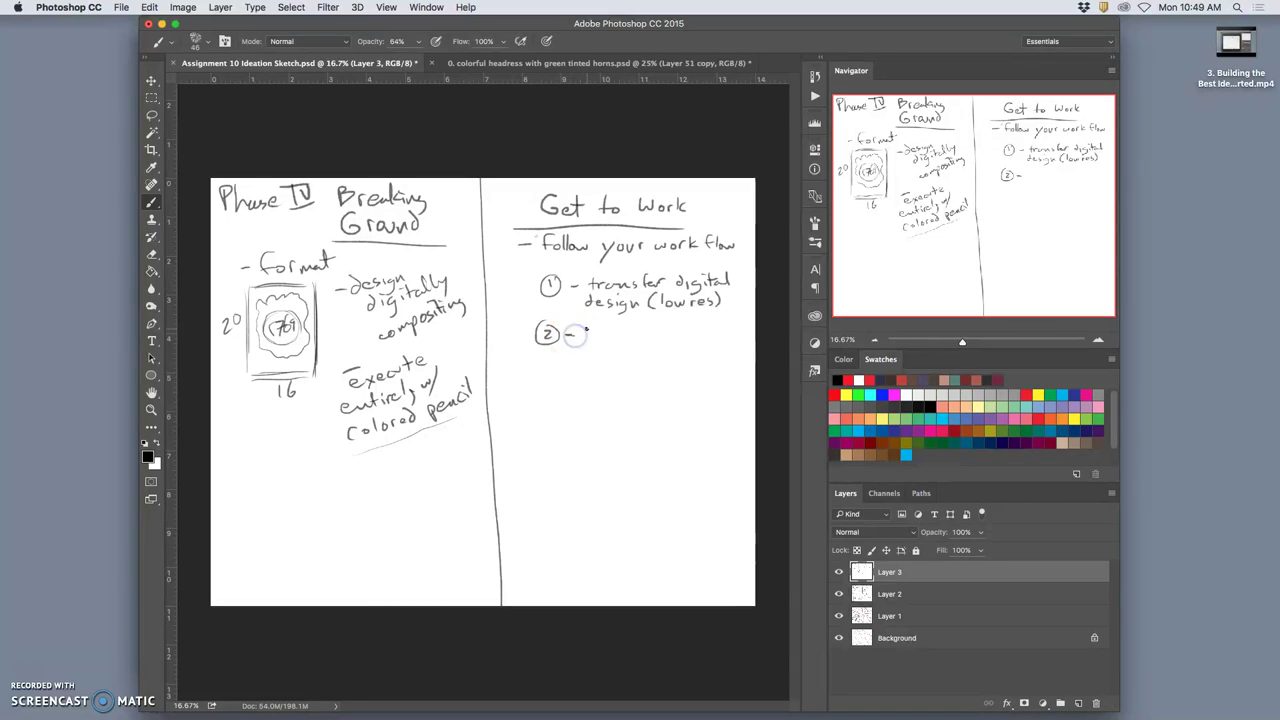
pyautogui.moveTo(584, 329); pyautogui.dragTo(680, 337)
pyautogui.moveTo(672, 331); pyautogui.dragTo(726, 332)
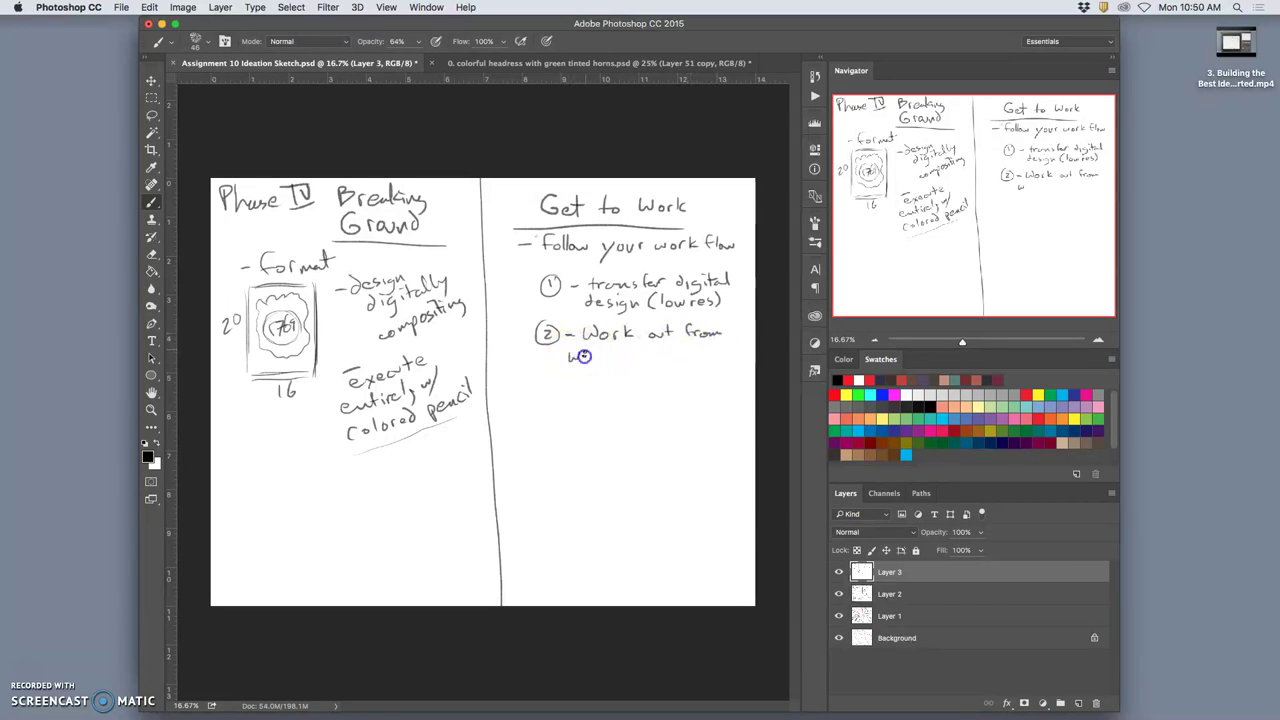
pyautogui.moveTo(595, 361); pyautogui.dragTo(706, 358)
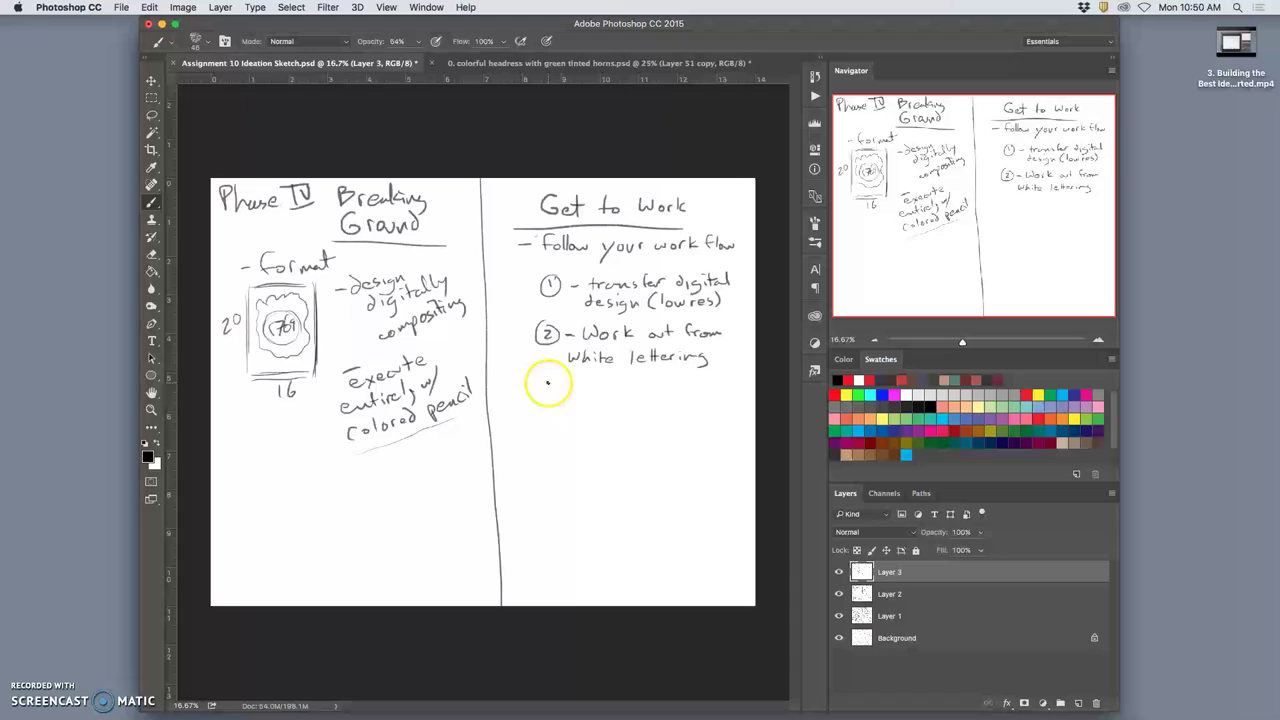
# - Handwrite step 3: a circled 3 with ''Fix' UV Matte clear spray'
pyautogui.moveTo(545, 384)
pyautogui.mouseDown()
pyautogui.moveTo(611, 384)
pyautogui.moveTo(576, 380)
pyautogui.moveTo(593, 393)
pyautogui.moveTo(714, 383)
pyautogui.mouseUp()
pyautogui.click(596, 382)
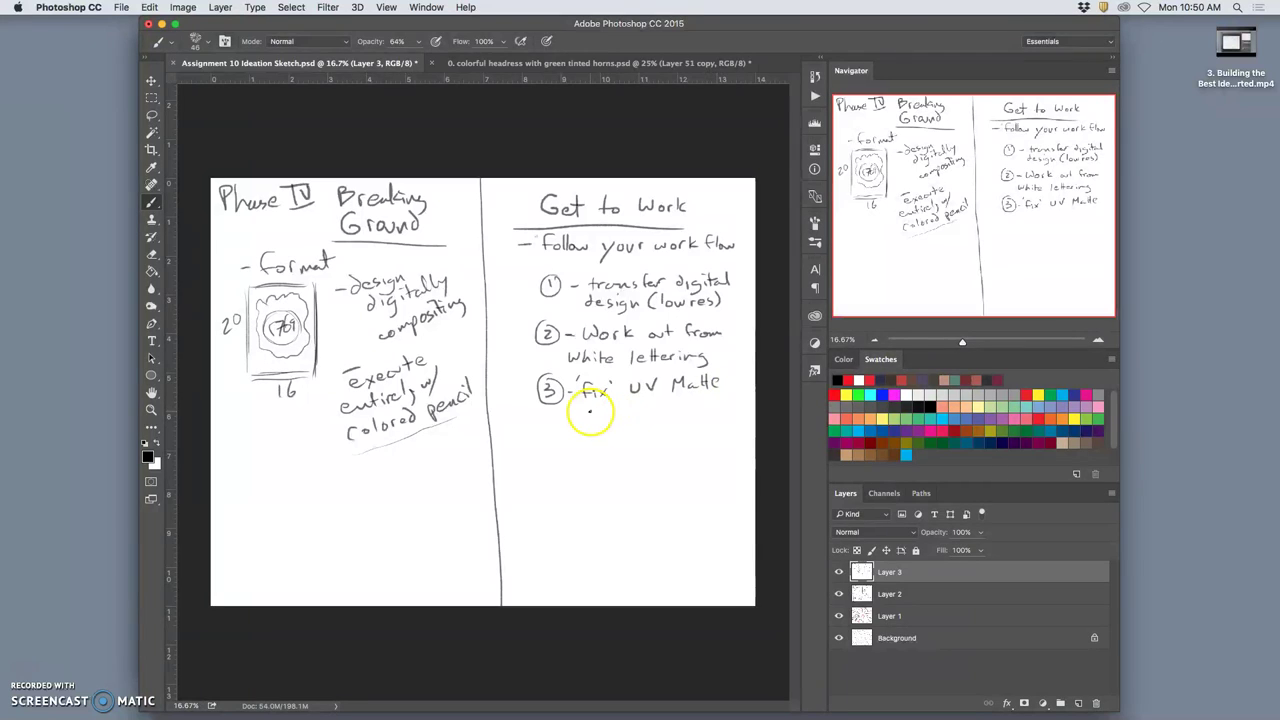
pyautogui.moveTo(591, 413); pyautogui.dragTo(627, 412)
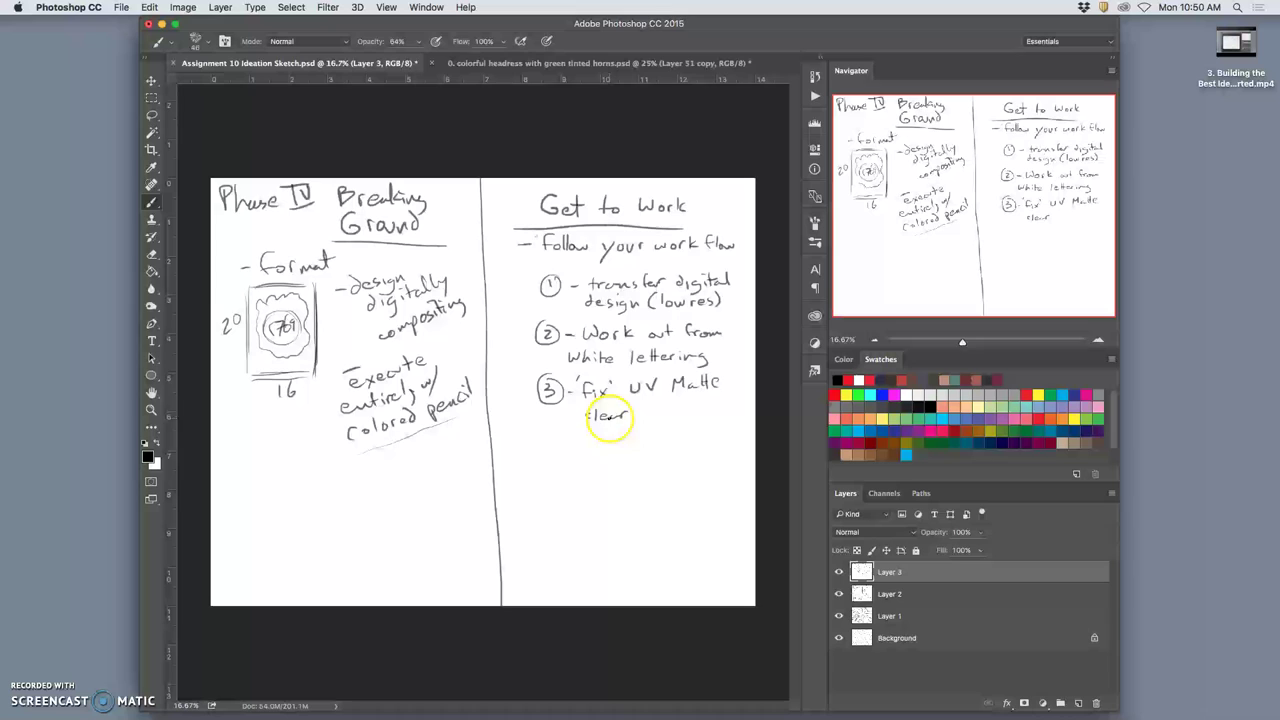
pyautogui.moveTo(645, 410); pyautogui.dragTo(685, 425)
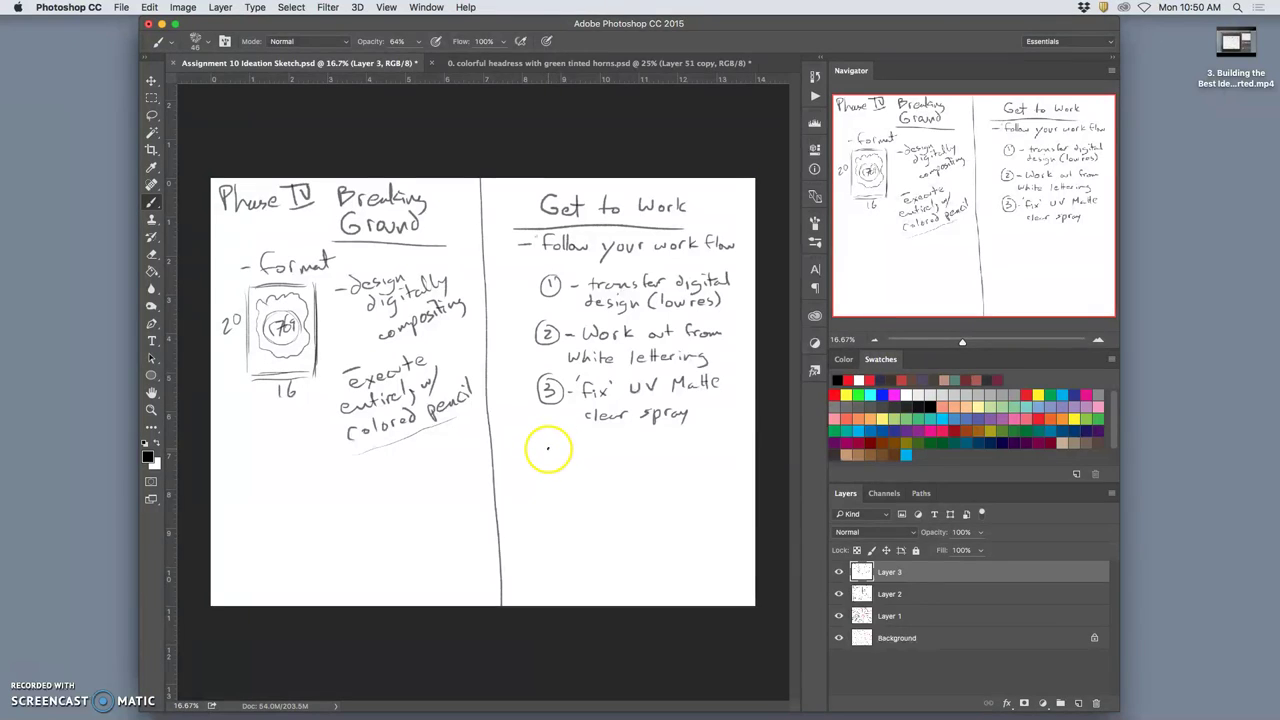
# - Write step 4 'Frame' with sub-points Shadow box and Foamcore, and underline 'Follow your work flow'
pyautogui.click(549, 442)
pyautogui.moveTo(553, 454)
pyautogui.mouseDown()
pyautogui.moveTo(595, 437)
pyautogui.moveTo(589, 455)
pyautogui.moveTo(645, 452)
pyautogui.moveTo(614, 479)
pyautogui.mouseUp()
pyautogui.click(604, 476)
pyautogui.moveTo(629, 465)
pyautogui.mouseDown()
pyautogui.moveTo(677, 475)
pyautogui.moveTo(716, 468)
pyautogui.mouseUp()
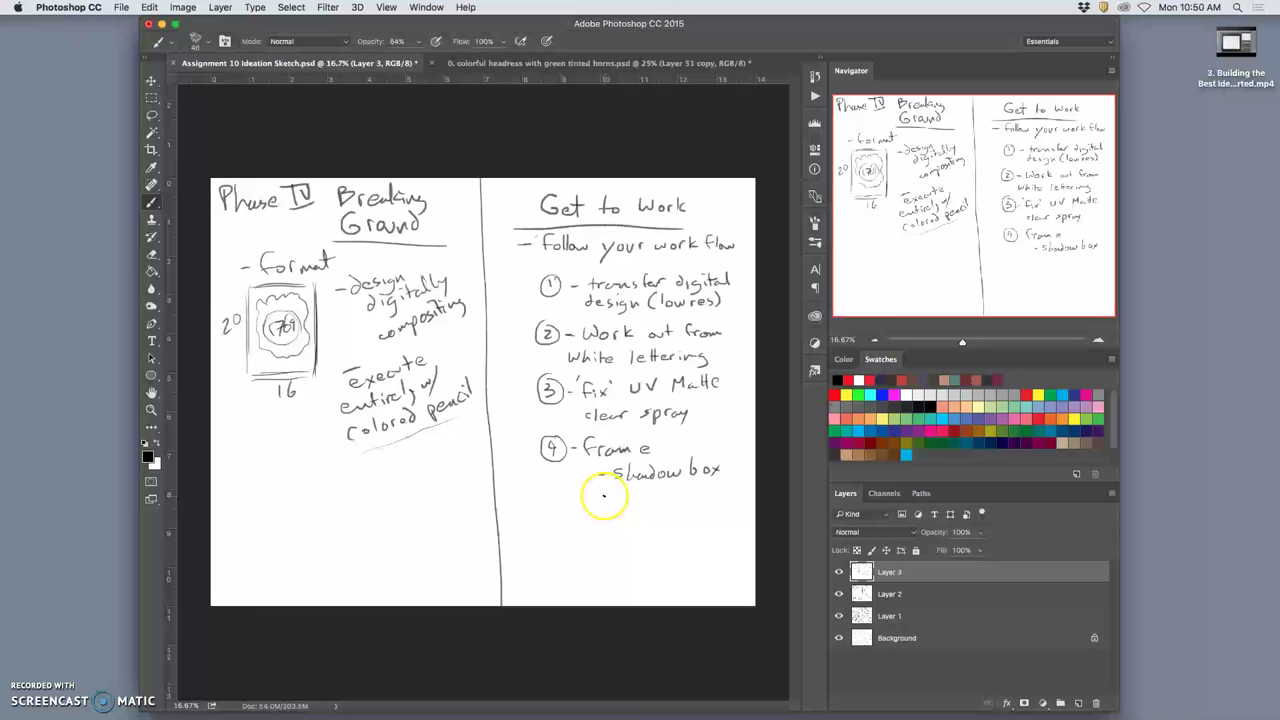
pyautogui.moveTo(603, 495); pyautogui.dragTo(610, 496)
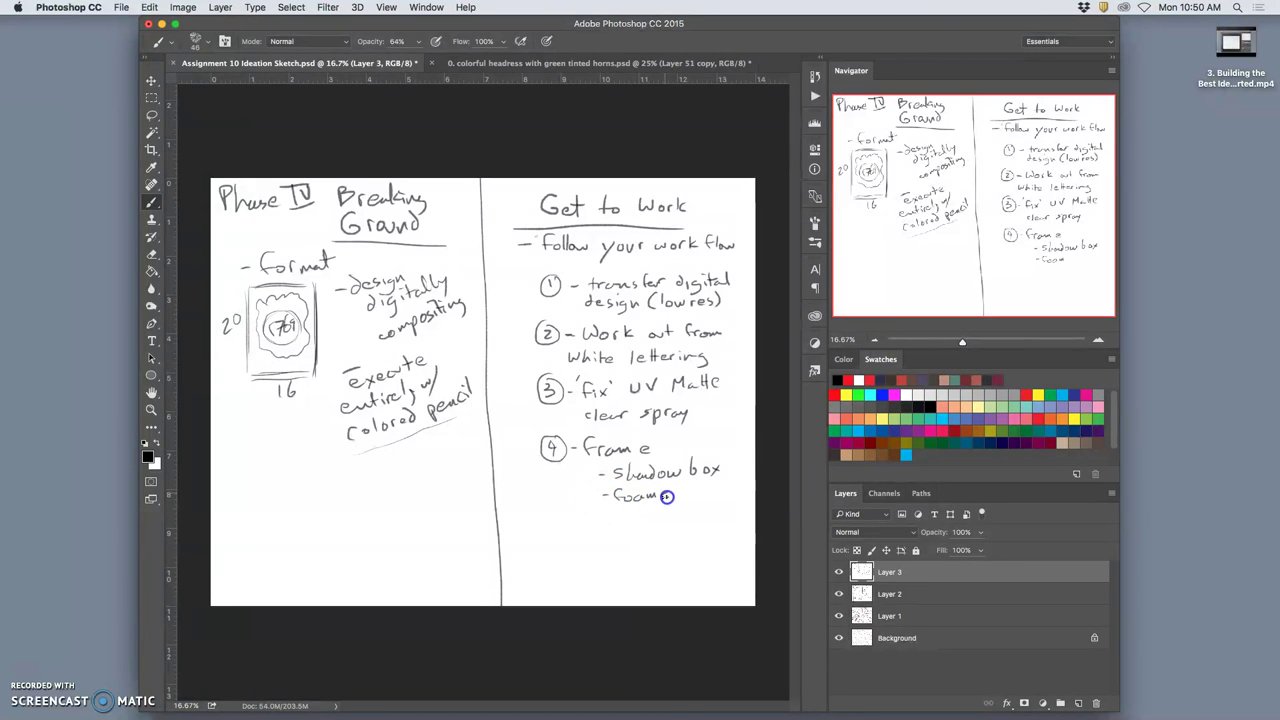
pyautogui.moveTo(675, 493); pyautogui.dragTo(700, 493)
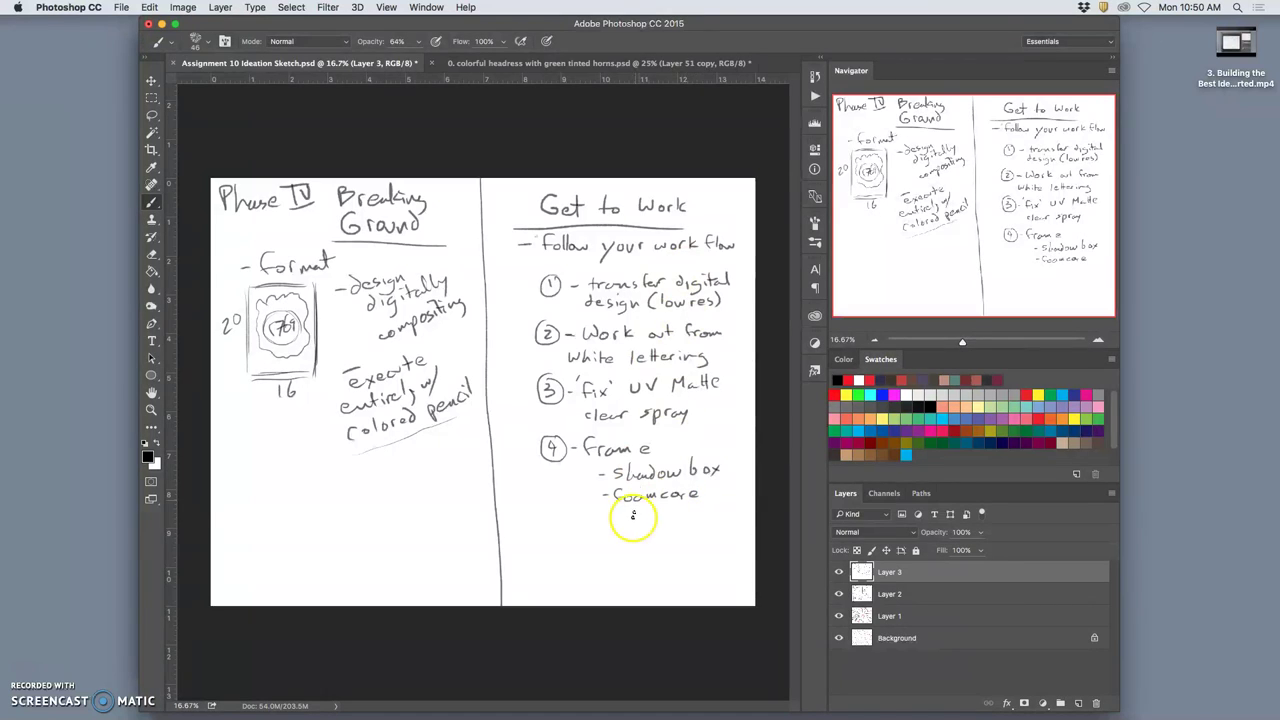
pyautogui.moveTo(601, 262); pyautogui.dragTo(737, 261)
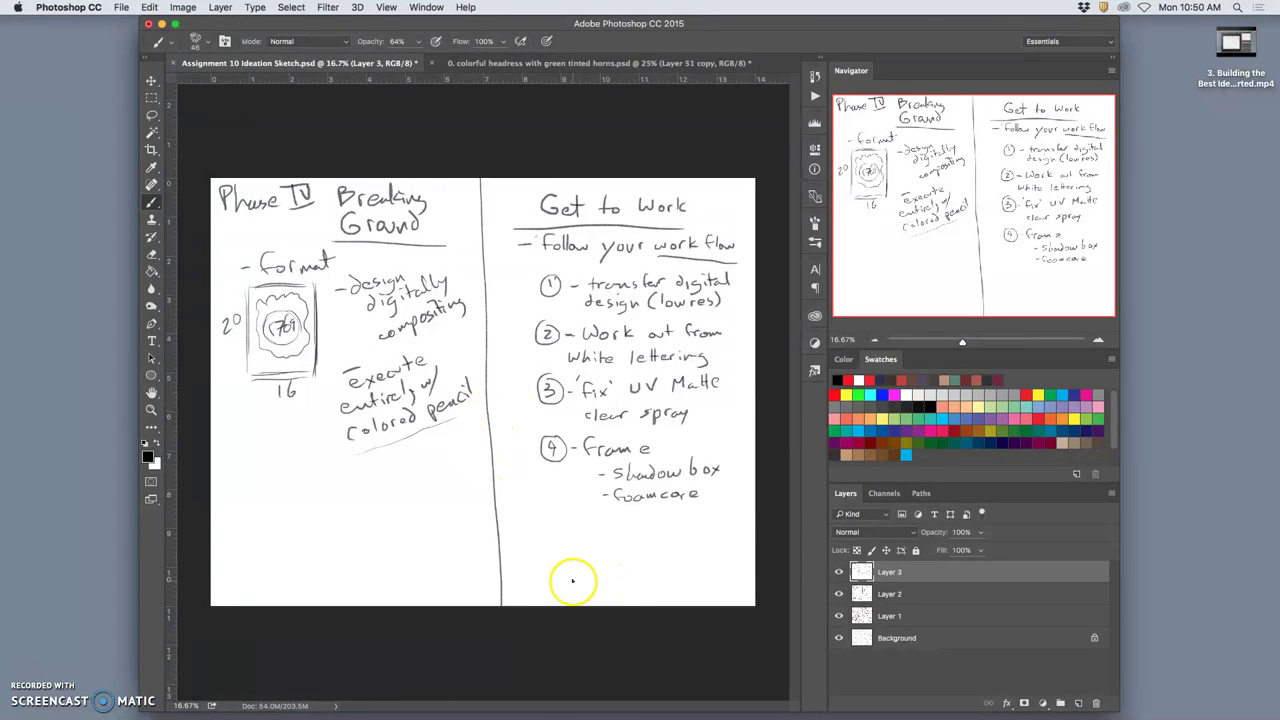
# - Draw a dividing line below the list and write 'Think of the' beneath it
pyautogui.moveTo(534, 513); pyautogui.dragTo(757, 523)
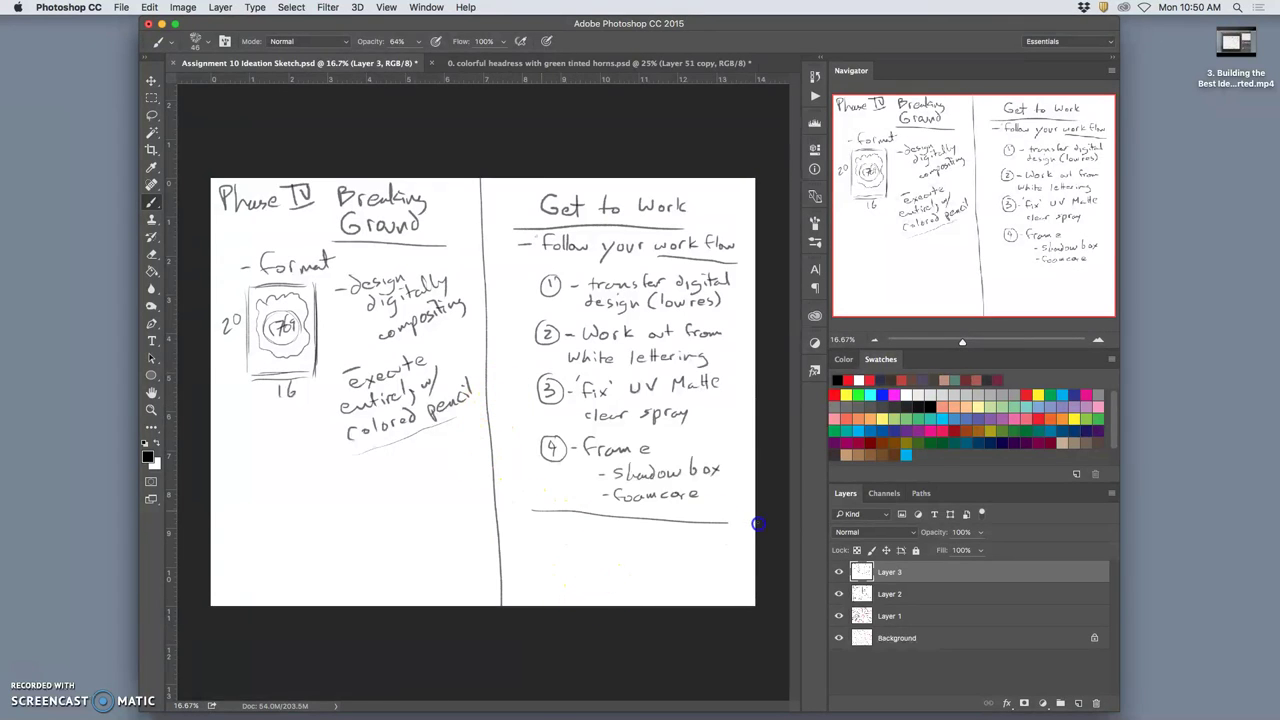
pyautogui.moveTo(543, 521)
pyautogui.mouseDown()
pyautogui.moveTo(637, 526)
pyautogui.moveTo(680, 539)
pyautogui.moveTo(676, 527)
pyautogui.moveTo(737, 531)
pyautogui.mouseUp()
pyautogui.click(600, 531)
pyautogui.click(676, 535)
pyautogui.click(675, 527)
# - Continue the note with 'display/exhibition of your work.'
pyautogui.moveTo(517, 557); pyautogui.dragTo(546, 562)
pyautogui.moveTo(546, 552); pyautogui.dragTo(536, 562)
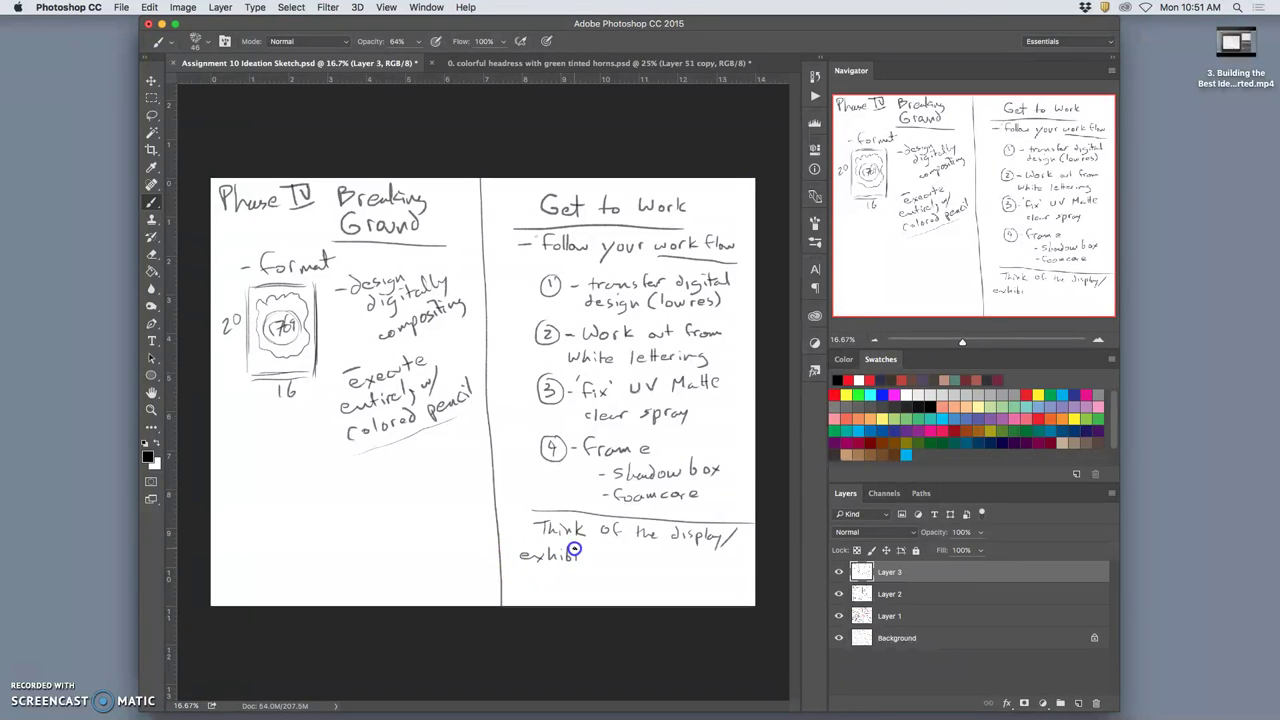
pyautogui.moveTo(592, 558); pyautogui.dragTo(638, 555)
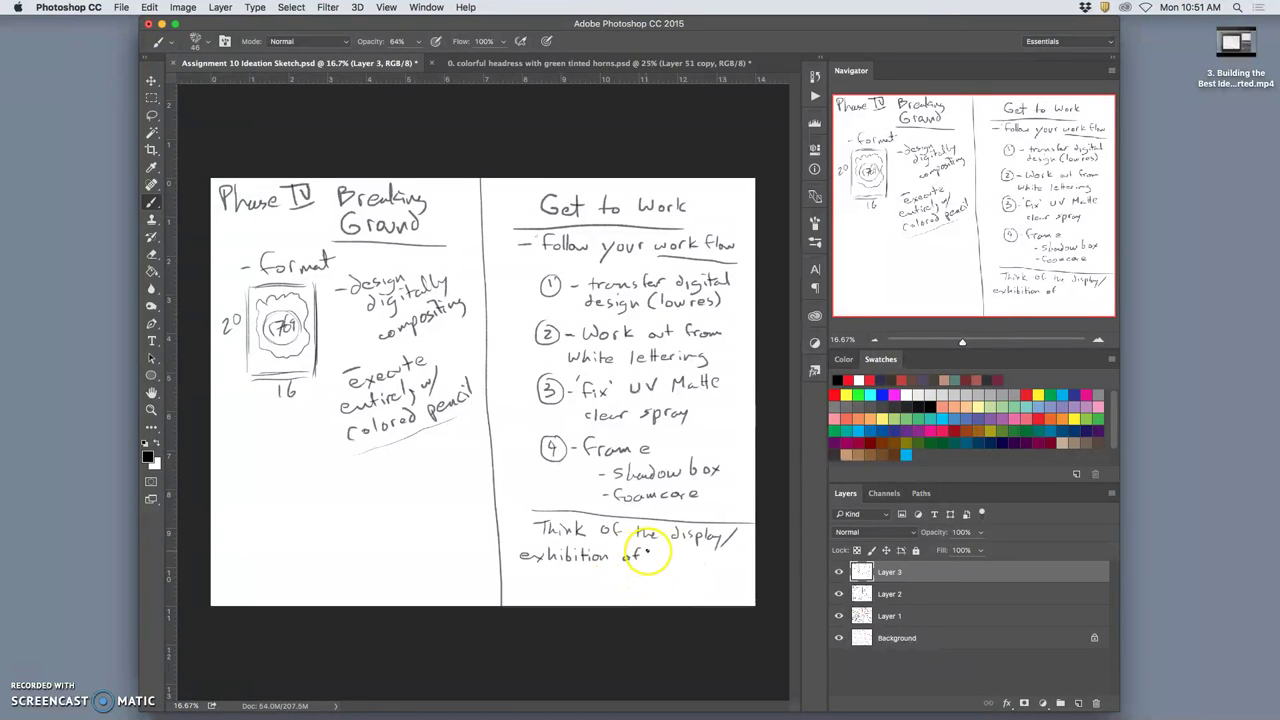
pyautogui.click(666, 559)
pyautogui.moveTo(666, 559); pyautogui.dragTo(708, 555)
pyautogui.click(522, 577)
pyautogui.moveTo(522, 577); pyautogui.dragTo(584, 589)
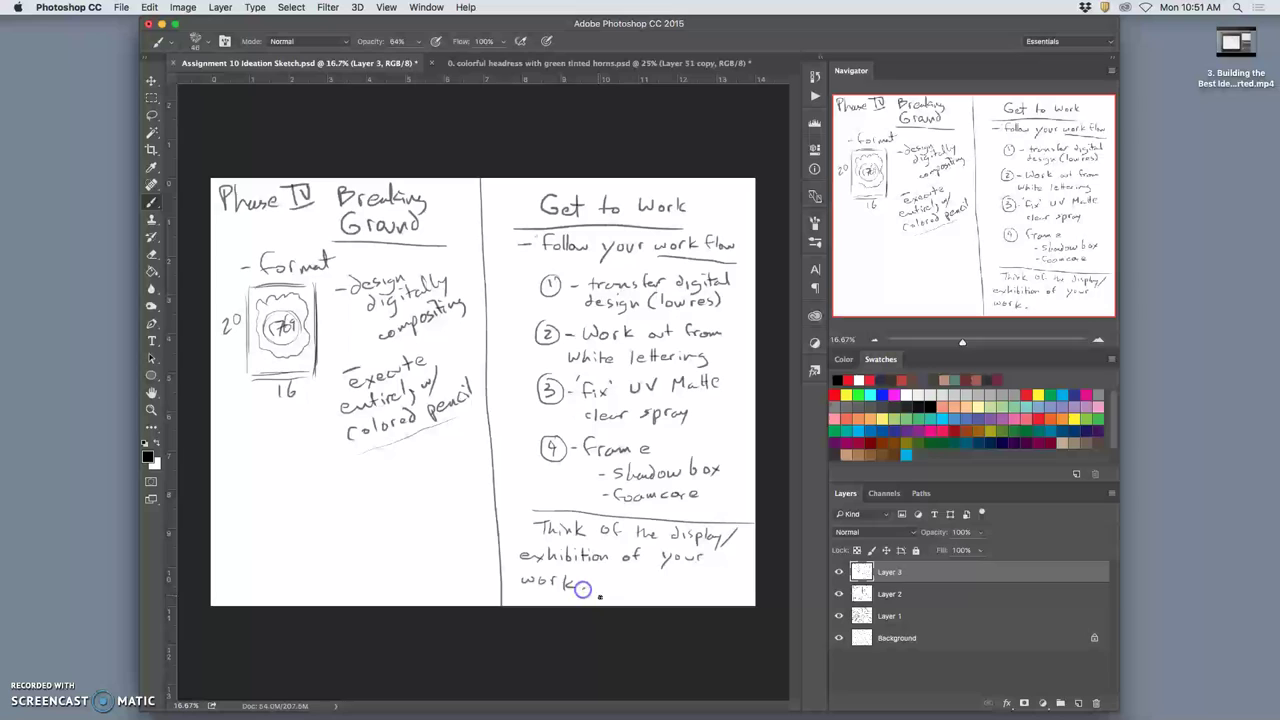
pyautogui.click(584, 587)
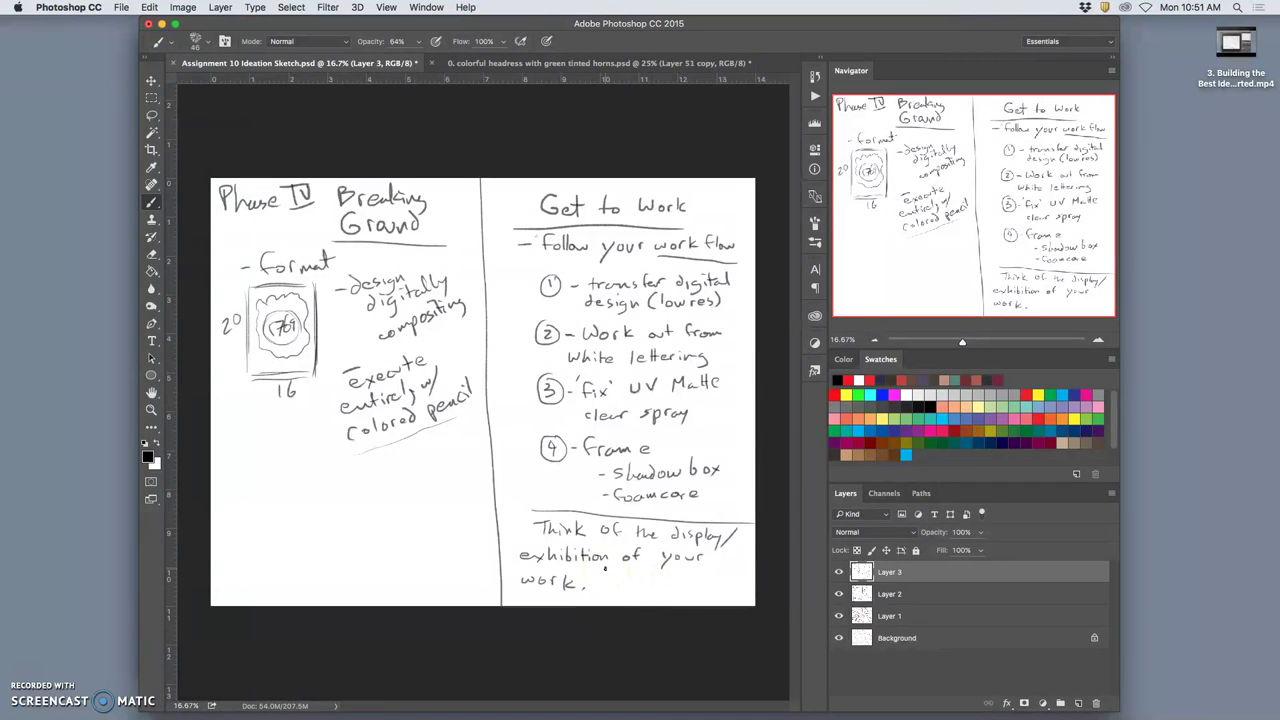
pyautogui.click(727, 465)
# - Draw a rectangle at lower left below 'colored pencil' and write 'artist statement' across its top
pyautogui.click(246, 466)
pyautogui.keyDown('shift'); pyautogui.click(432, 474); pyautogui.keyUp('shift')
pyautogui.keyDown('shift'); pyautogui.click(456, 476); pyautogui.keyUp('shift')
pyautogui.keyDown('shift'); pyautogui.click(457, 589); pyautogui.keyUp('shift')
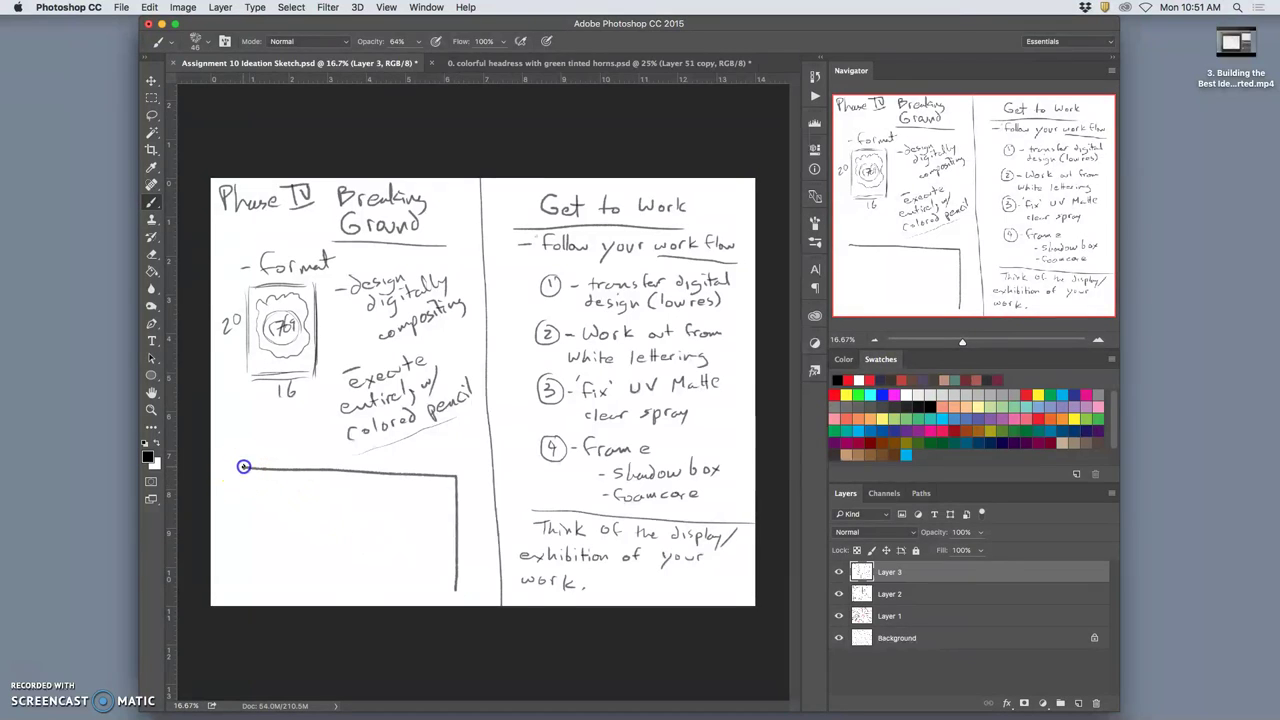
pyautogui.moveTo(243, 467)
pyautogui.mouseDown()
pyautogui.moveTo(231, 567)
pyautogui.moveTo(314, 591)
pyautogui.moveTo(457, 592)
pyautogui.mouseUp()
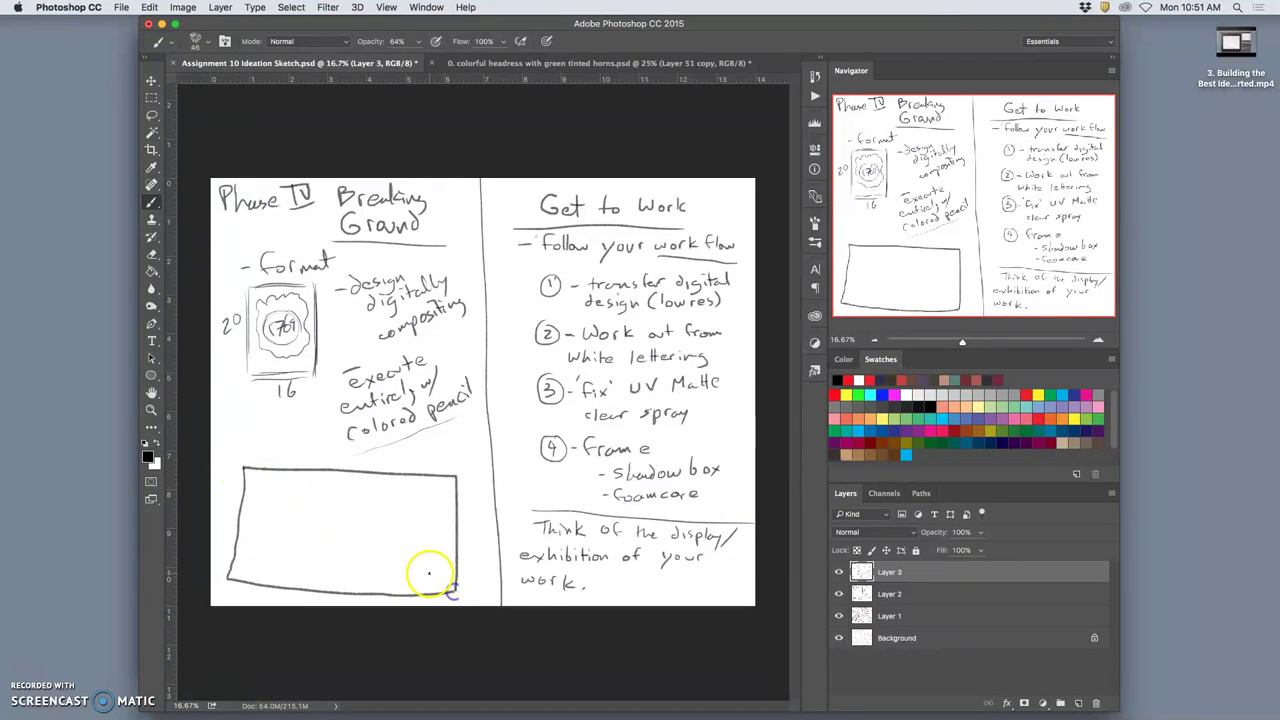
pyautogui.moveTo(268, 477); pyautogui.dragTo(430, 486)
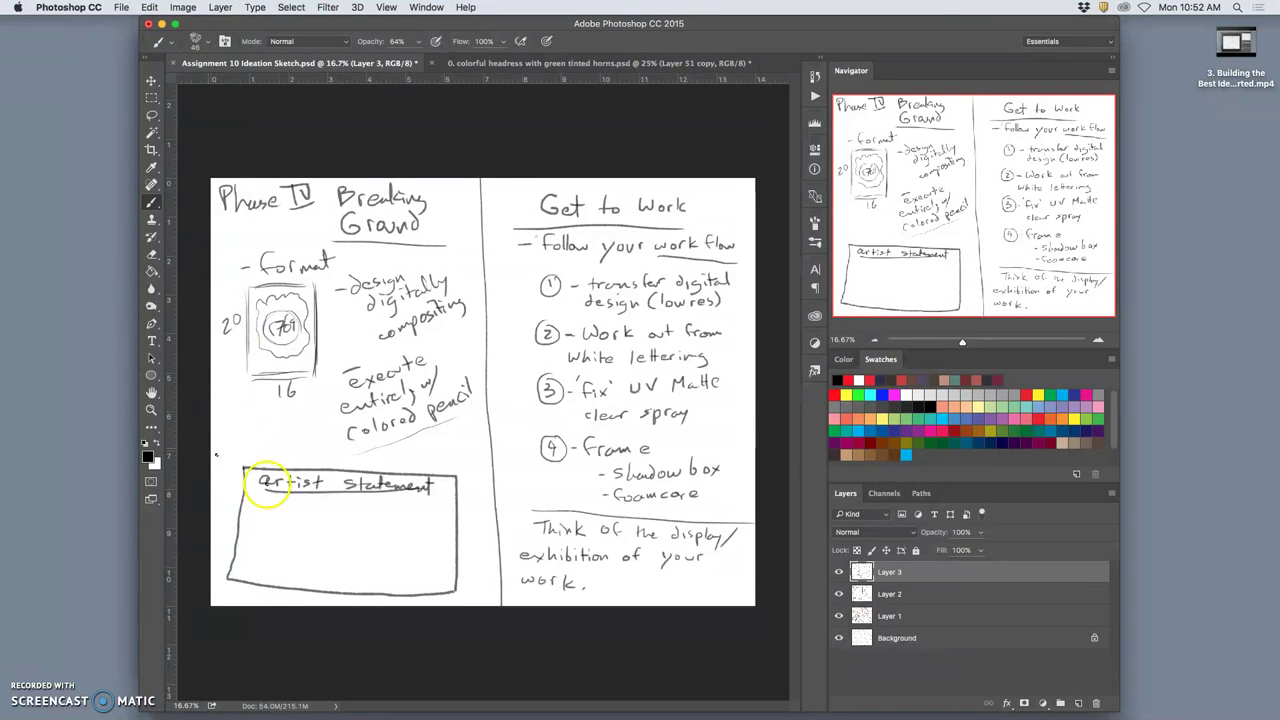
# - Write 'argue for your idea.' in the box and add an exclamation mark beside the circled 'Why'
pyautogui.moveTo(269, 504)
pyautogui.mouseDown()
pyautogui.moveTo(264, 514)
pyautogui.moveTo(356, 502)
pyautogui.moveTo(388, 515)
pyautogui.moveTo(384, 530)
pyautogui.moveTo(432, 510)
pyautogui.mouseUp()
pyautogui.moveTo(281, 540); pyautogui.dragTo(322, 538)
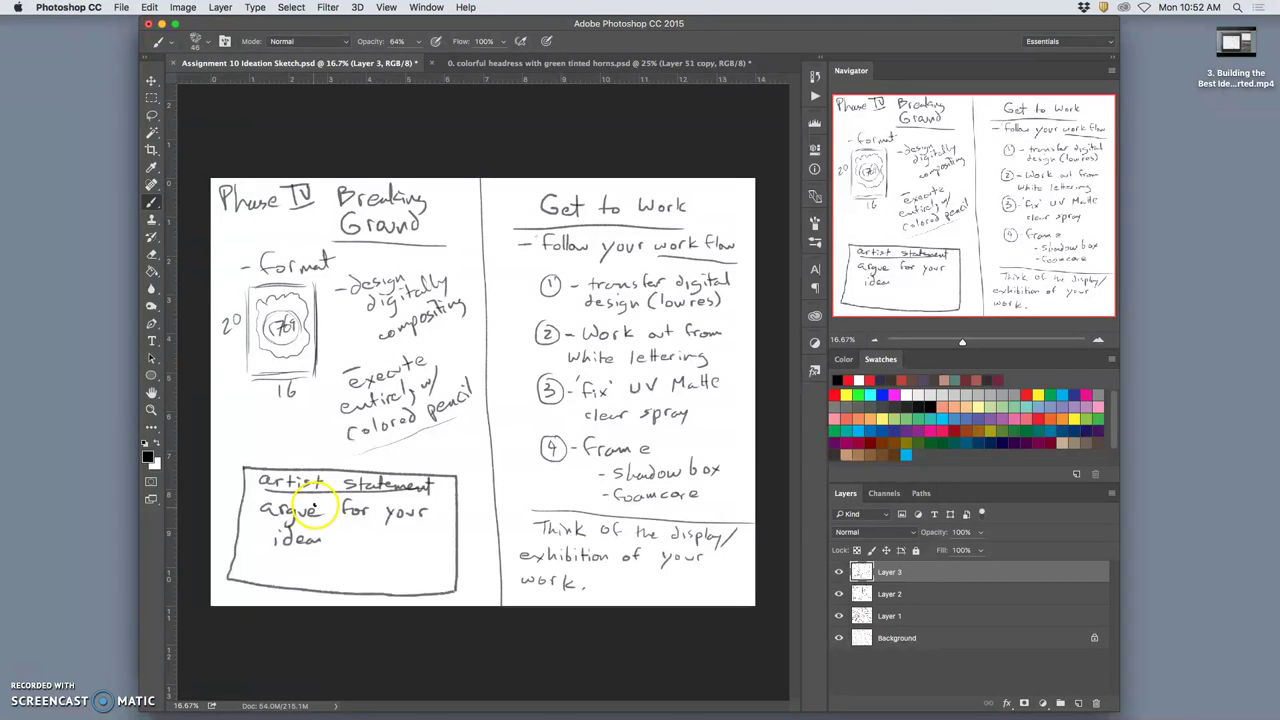
pyautogui.moveTo(321, 534)
pyautogui.mouseDown()
pyautogui.moveTo(347, 562)
pyautogui.moveTo(290, 563)
pyautogui.moveTo(296, 579)
pyautogui.moveTo(317, 563)
pyautogui.moveTo(339, 570)
pyautogui.moveTo(330, 587)
pyautogui.moveTo(290, 590)
pyautogui.moveTo(322, 555)
pyautogui.moveTo(343, 588)
pyautogui.moveTo(278, 610)
pyautogui.mouseUp()
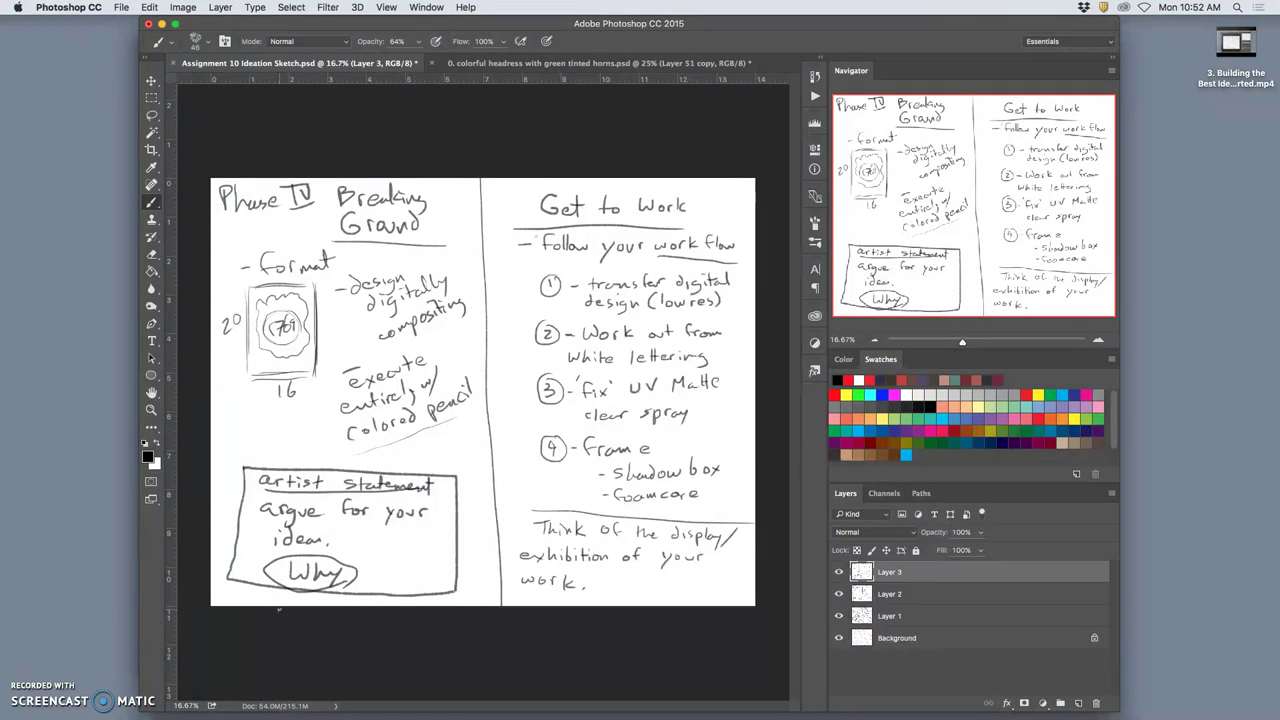
pyautogui.moveTo(368, 552); pyautogui.dragTo(369, 566)
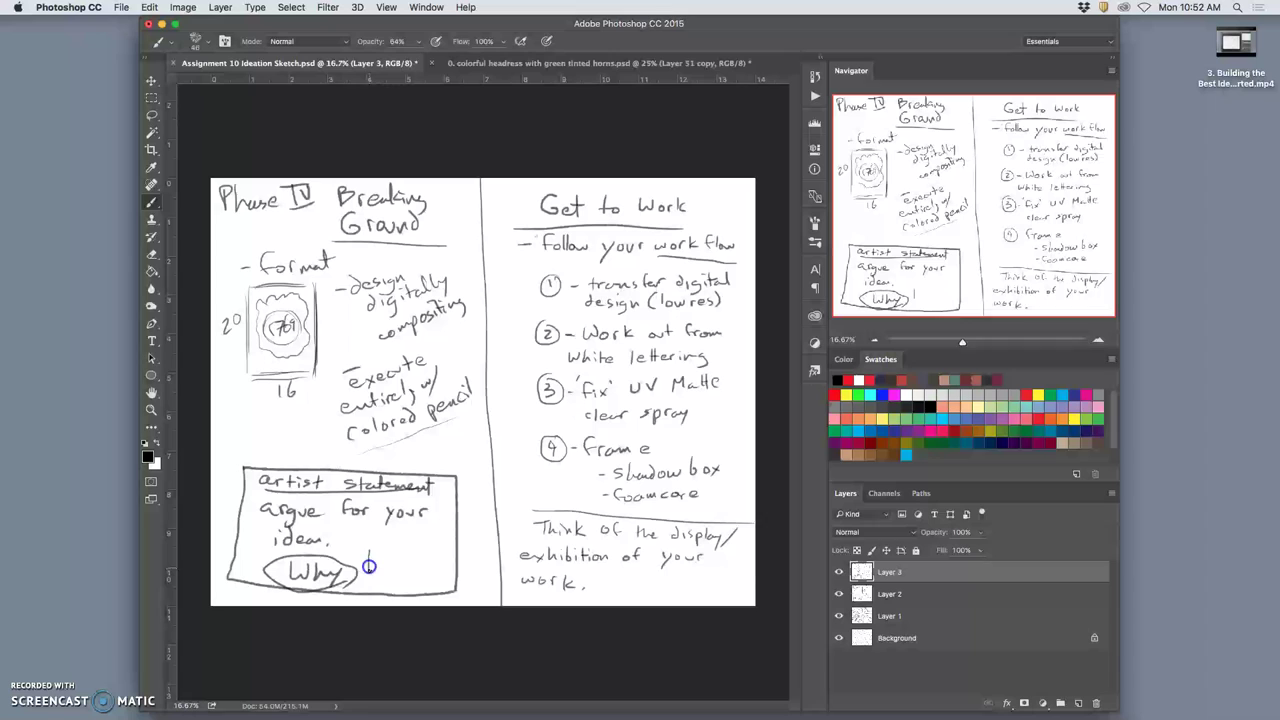
pyautogui.click(368, 583)
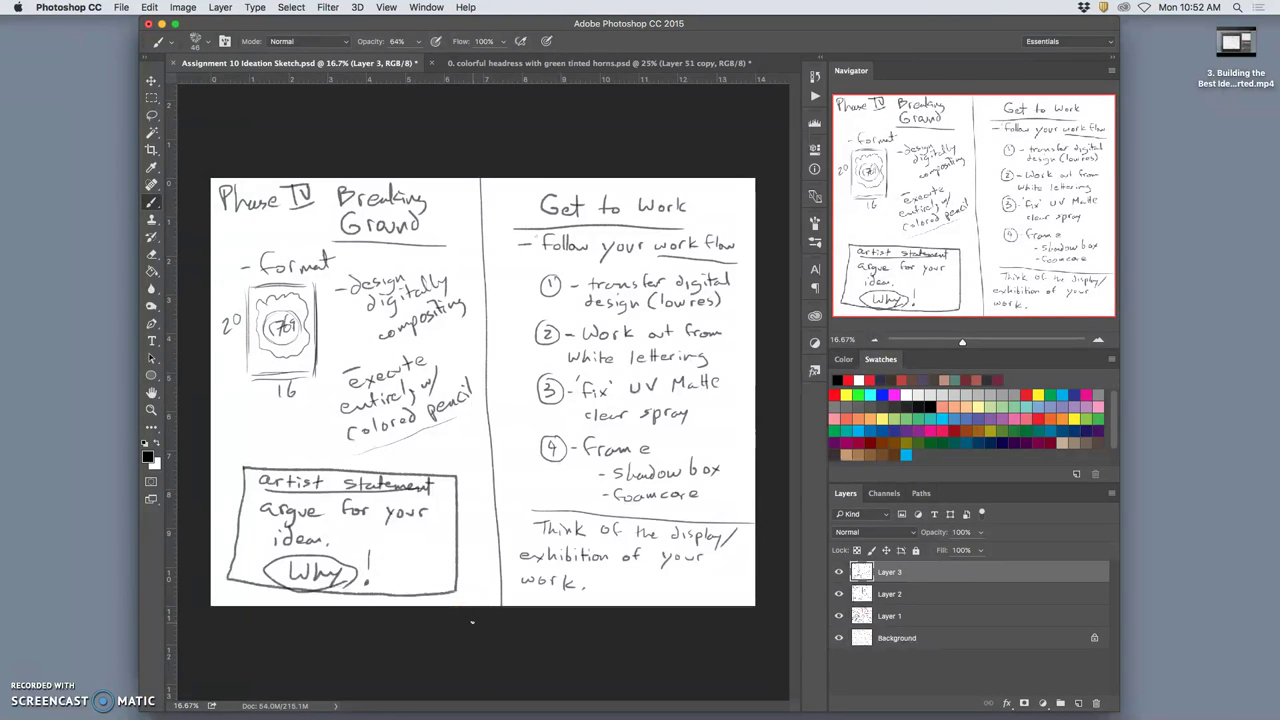
pyautogui.click(451, 623)
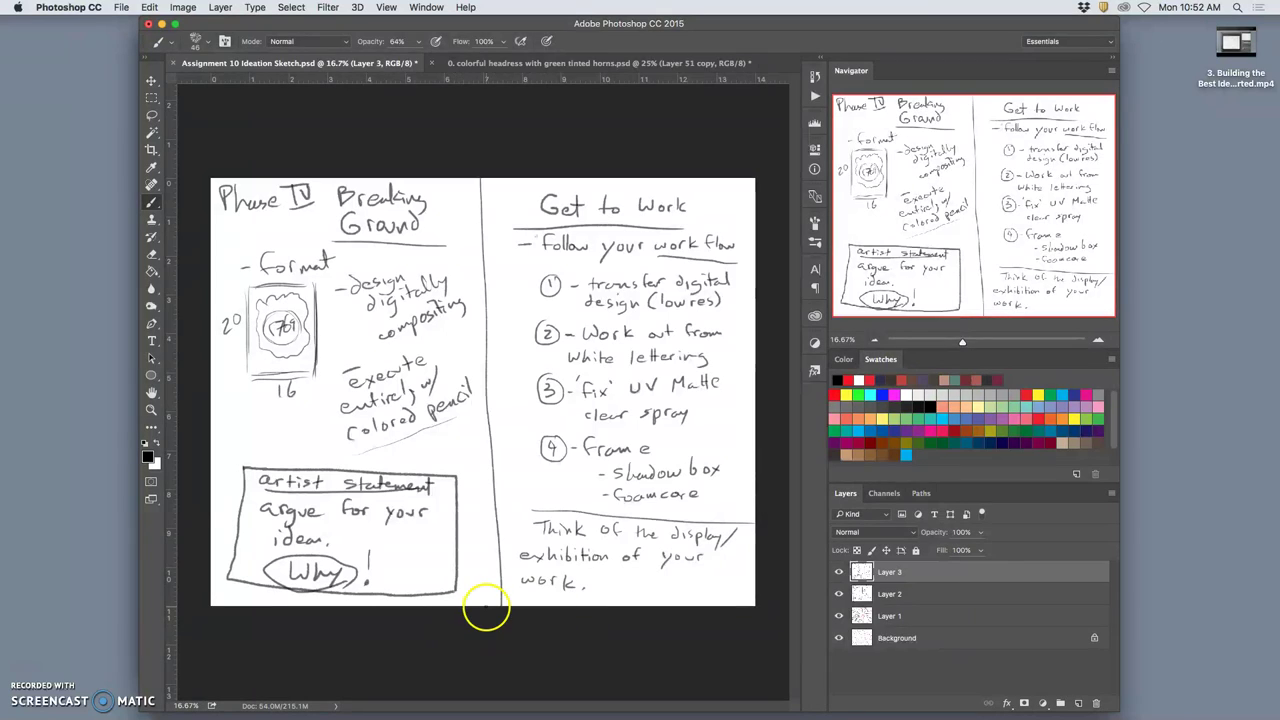